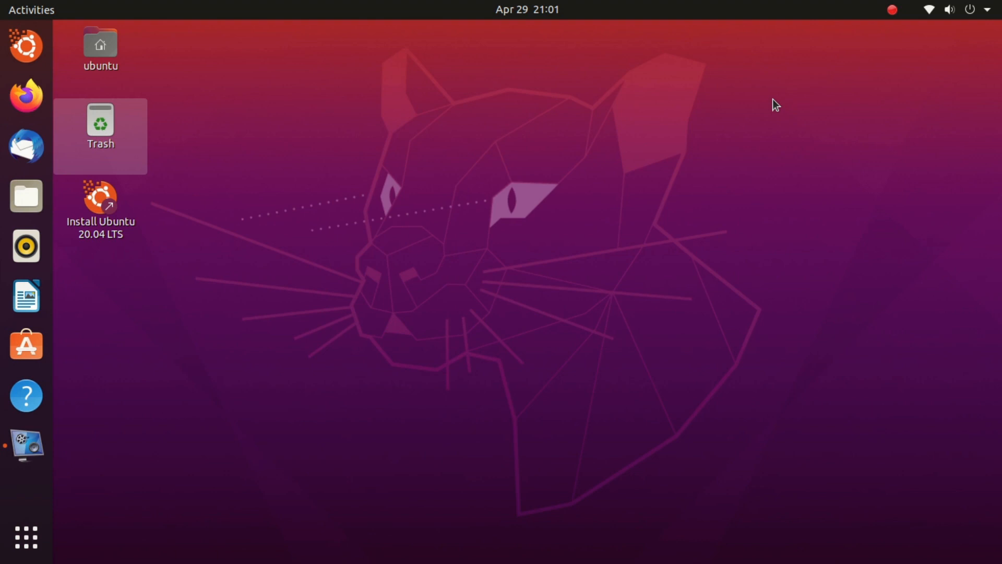
- Open System Monitor, review the CPU, memory and network resource graphs, and close it
{"action": "key", "text": "super"}
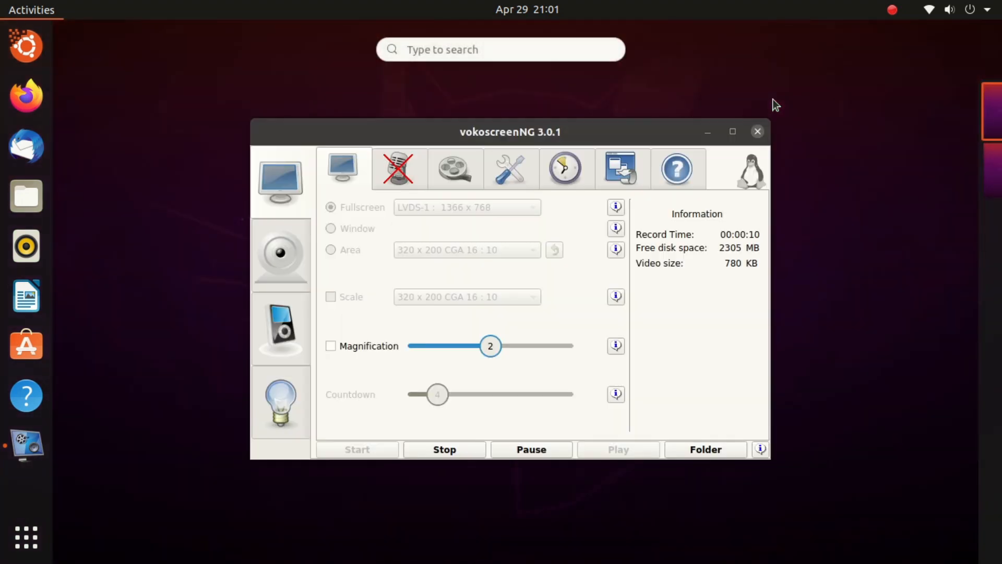
{"action": "type", "text": "sys"}
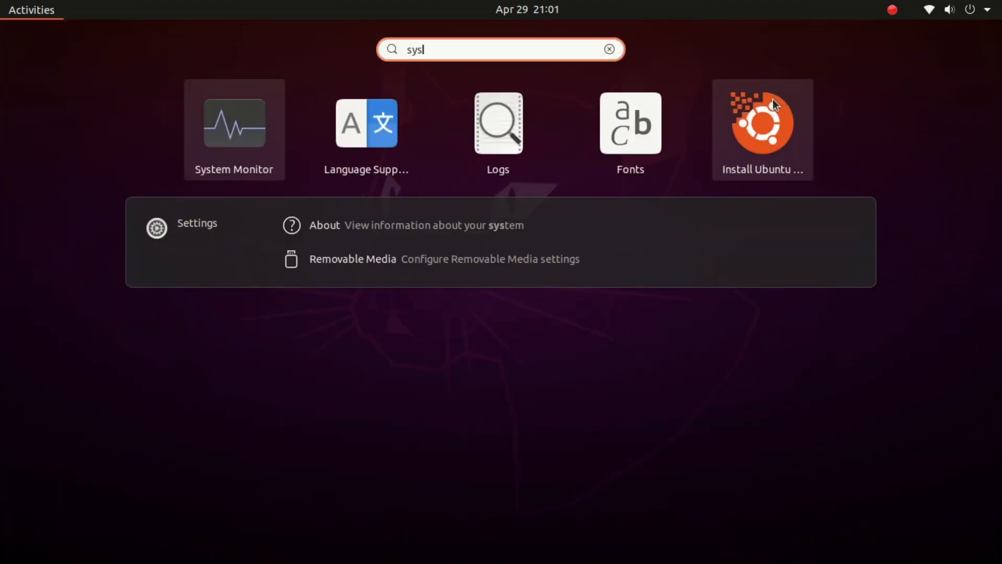
{"action": "key", "text": "Return"}
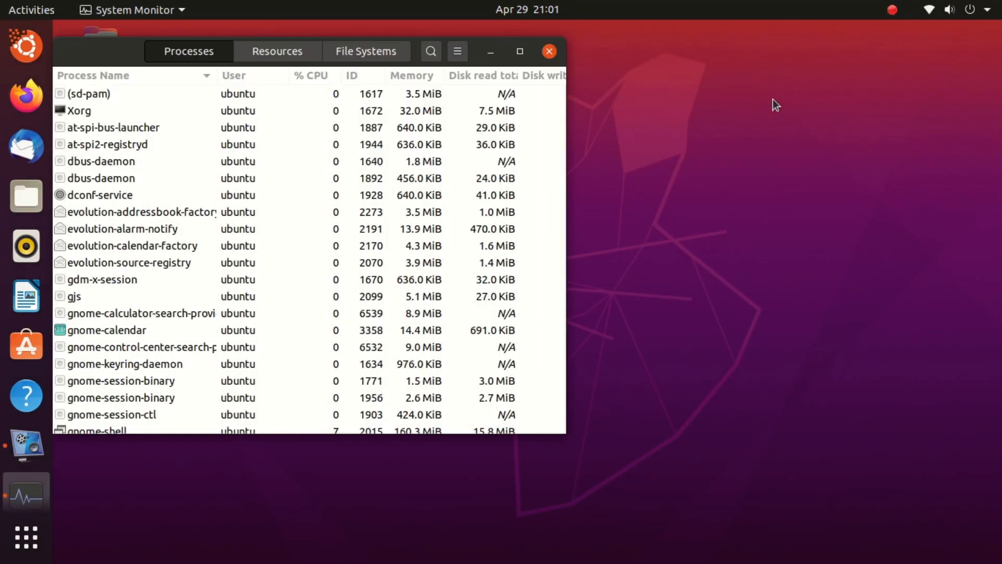
{"action": "left_click", "coordinate": [289, 48]}
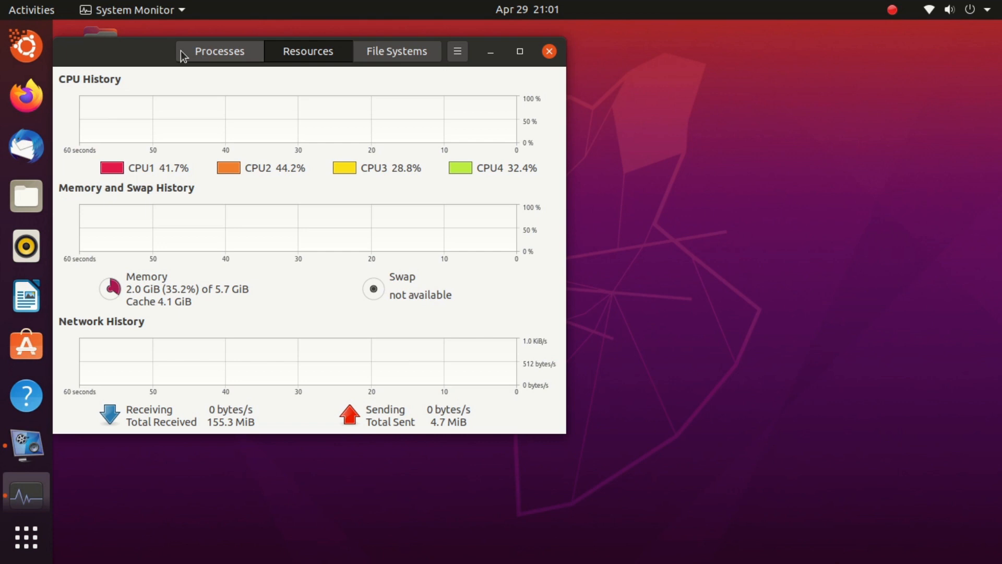
{"action": "left_click_drag", "start_coordinate": [139, 56], "coordinate": [310, 6]}
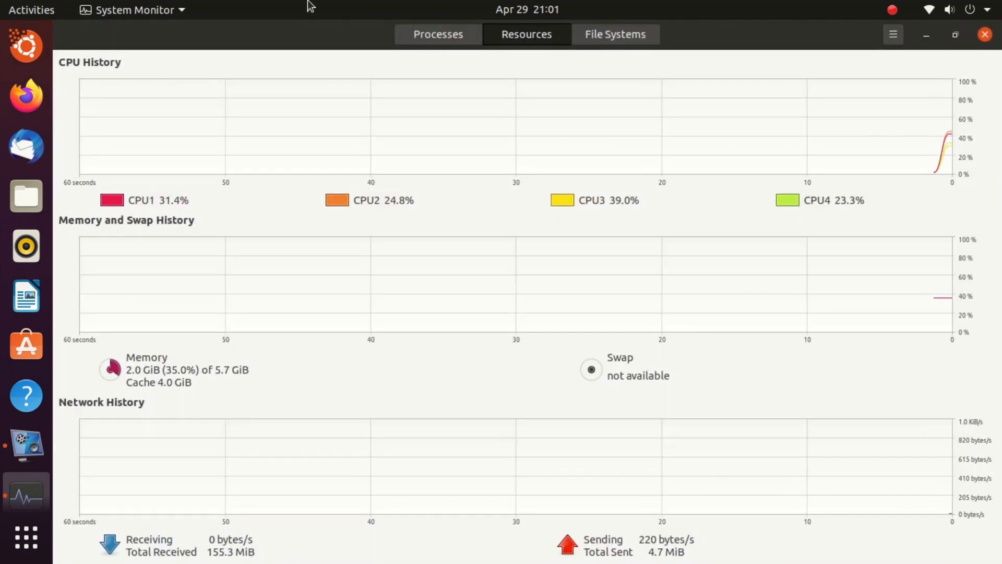
{"action": "double_click", "coordinate": [300, 31]}
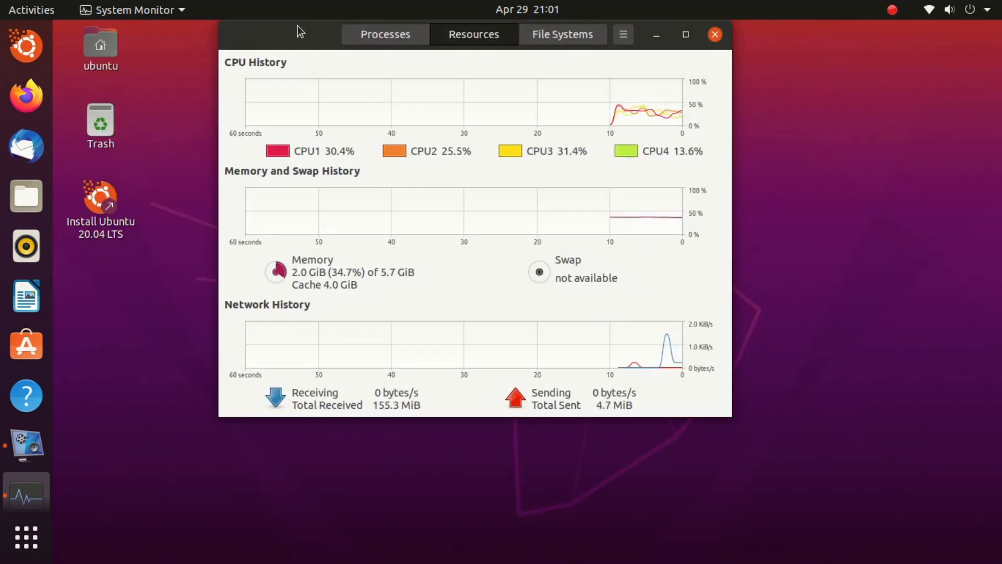
{"action": "left_click", "coordinate": [715, 35]}
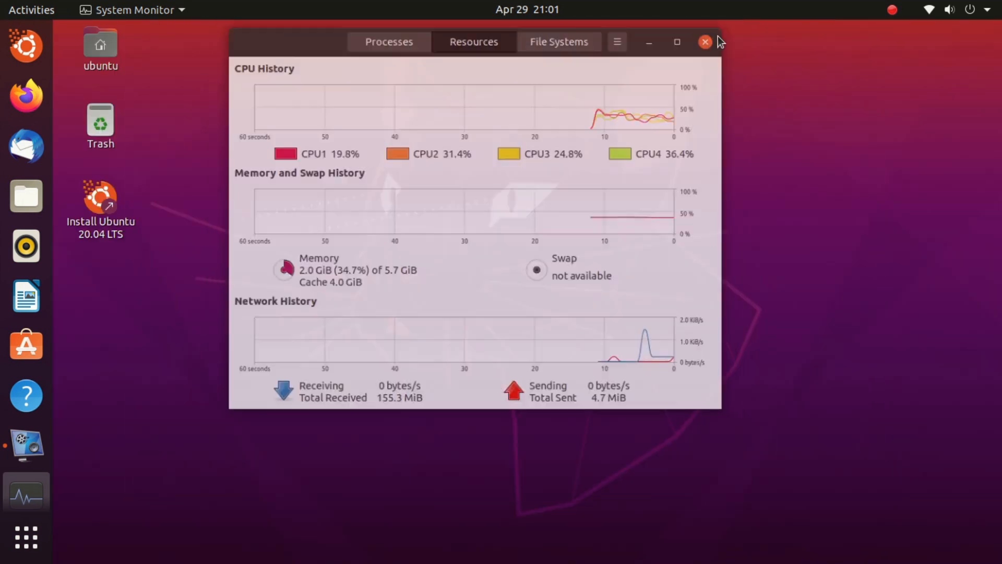
- Open the system Settings, review the hardware and OS details on the About page, and close the window
{"action": "left_click", "coordinate": [983, 8]}
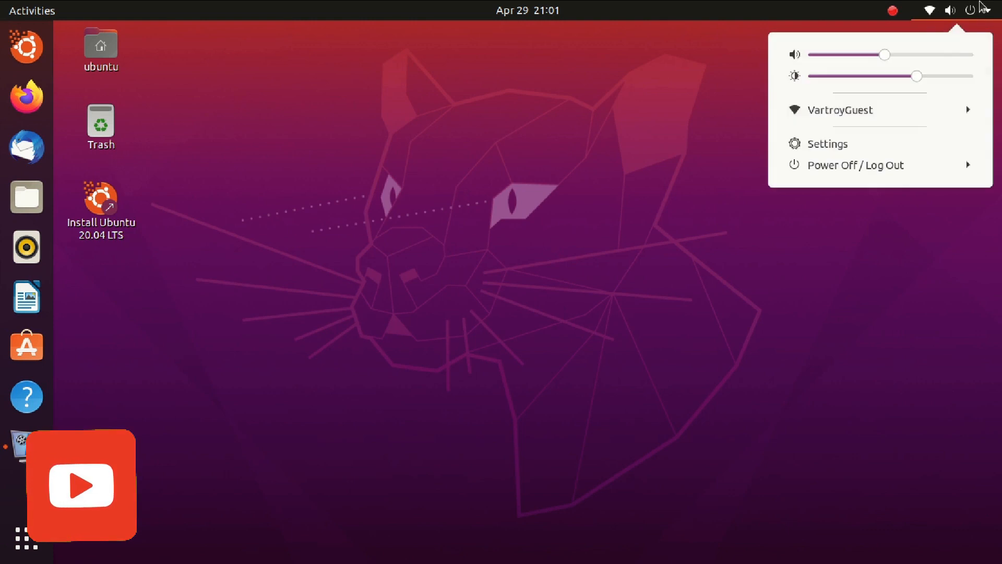
{"action": "left_click", "coordinate": [857, 144]}
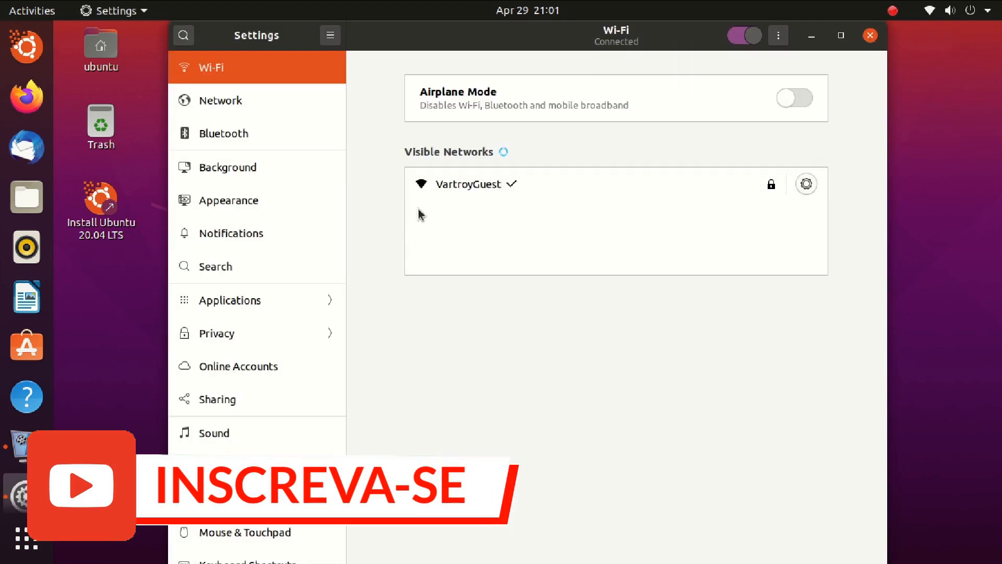
{"action": "scroll", "coordinate": [300, 225], "scroll_direction": "down", "scroll_amount": 5}
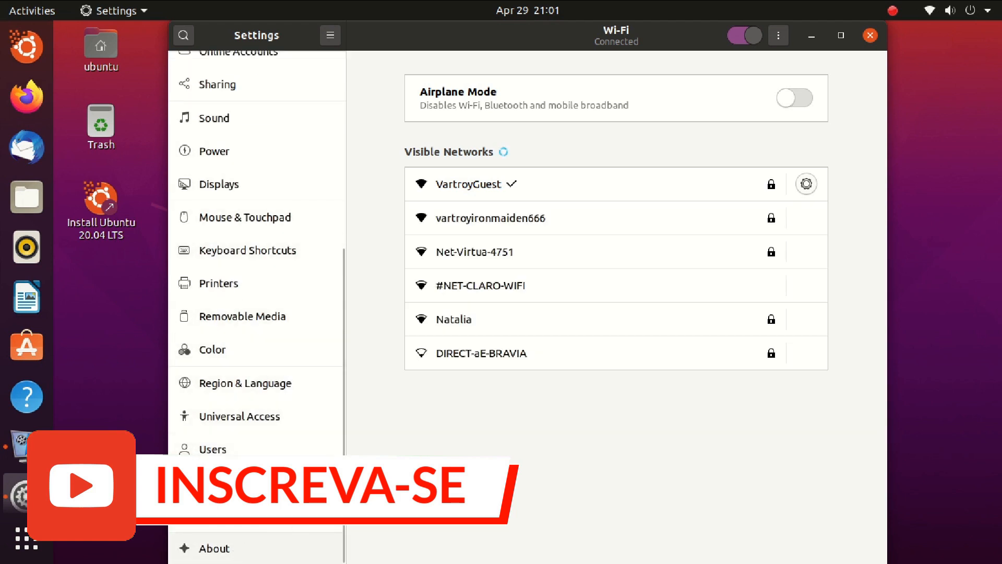
{"action": "left_click", "coordinate": [214, 548]}
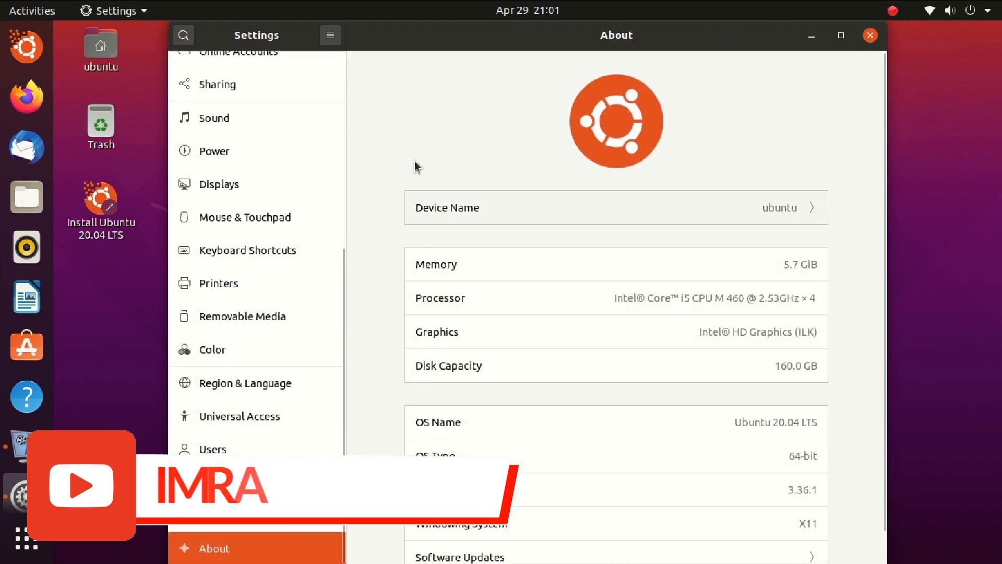
{"action": "double_click", "coordinate": [404, 35]}
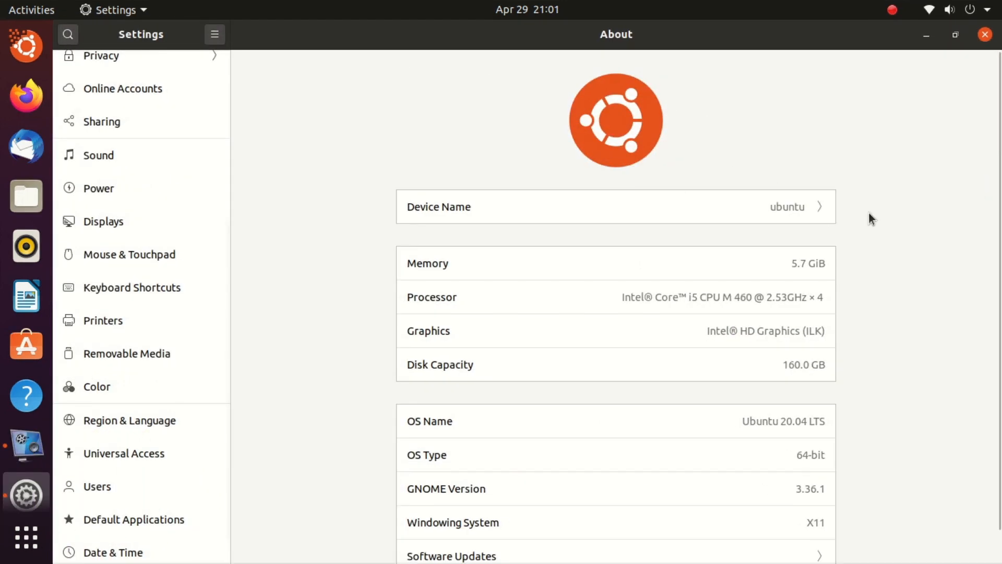
{"action": "scroll", "coordinate": [869, 211], "scroll_direction": "down", "scroll_amount": 1}
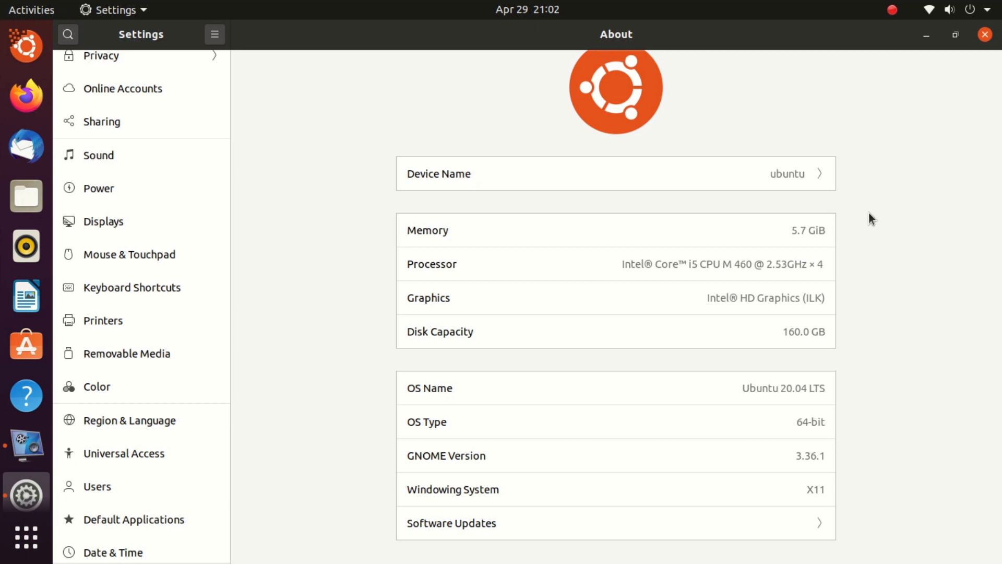
{"action": "left_click", "coordinate": [984, 34]}
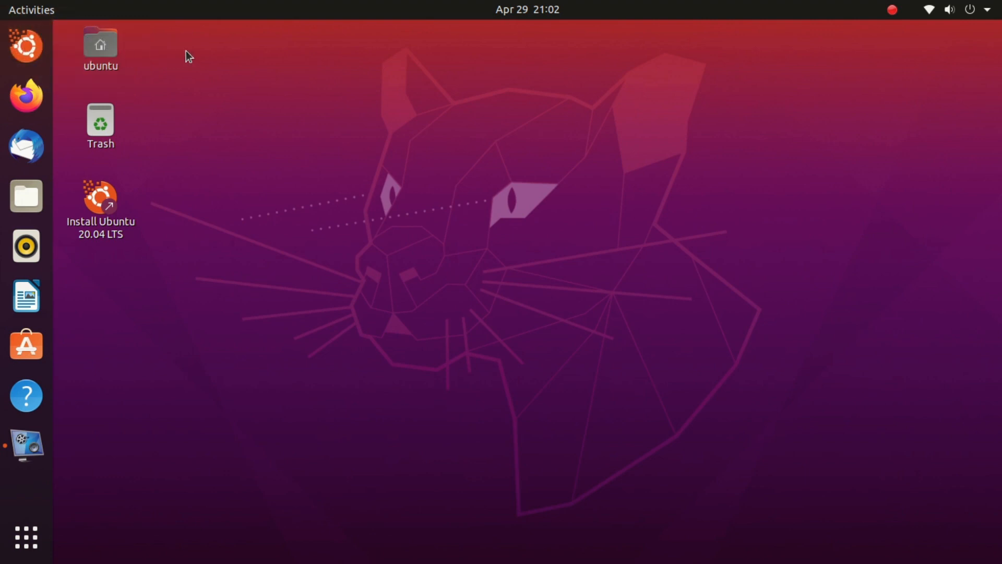
- Start the Ubuntu 20.04 LTS installer in English and choose the Portuguese (Brazil) keyboard layout
{"action": "key", "text": "ctrl+alt+t"}
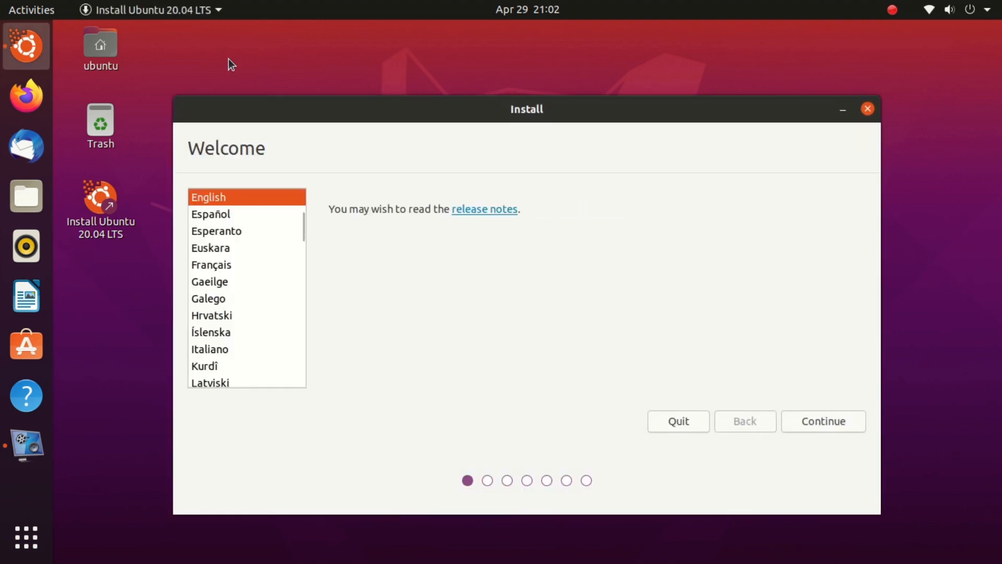
{"action": "left_click", "coordinate": [835, 420]}
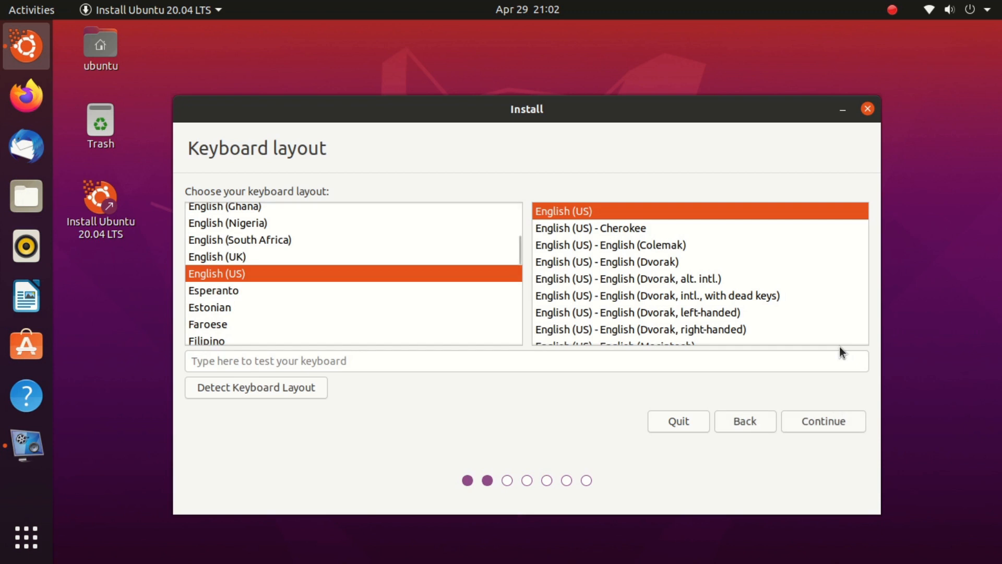
{"action": "type", "text": "por"}
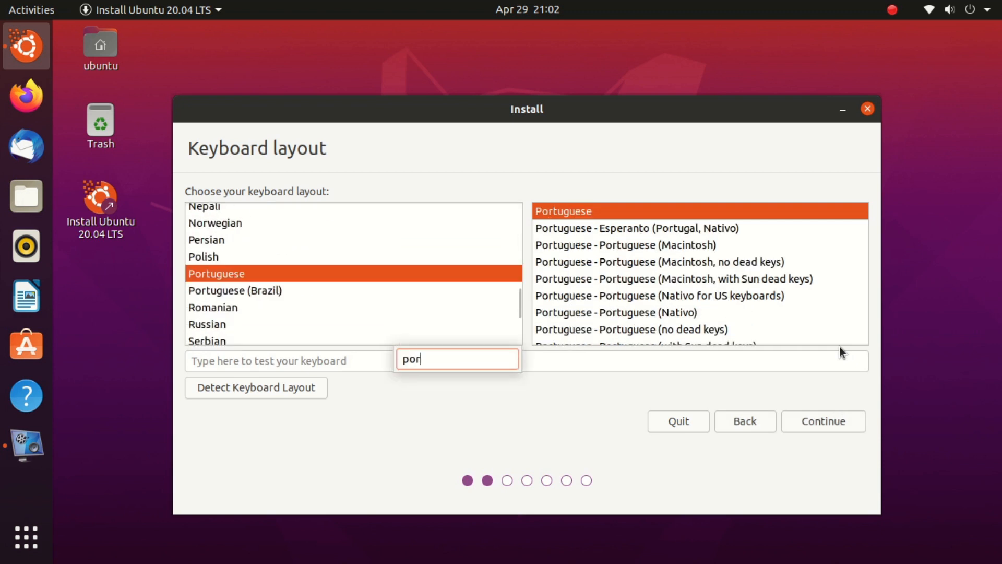
{"action": "key", "text": "Down"}
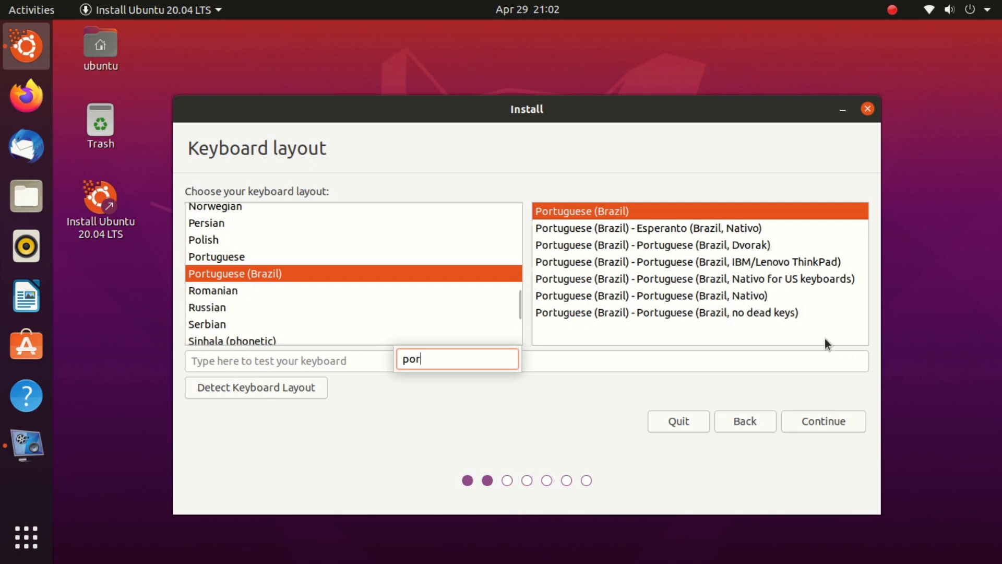
{"action": "left_click", "coordinate": [821, 427]}
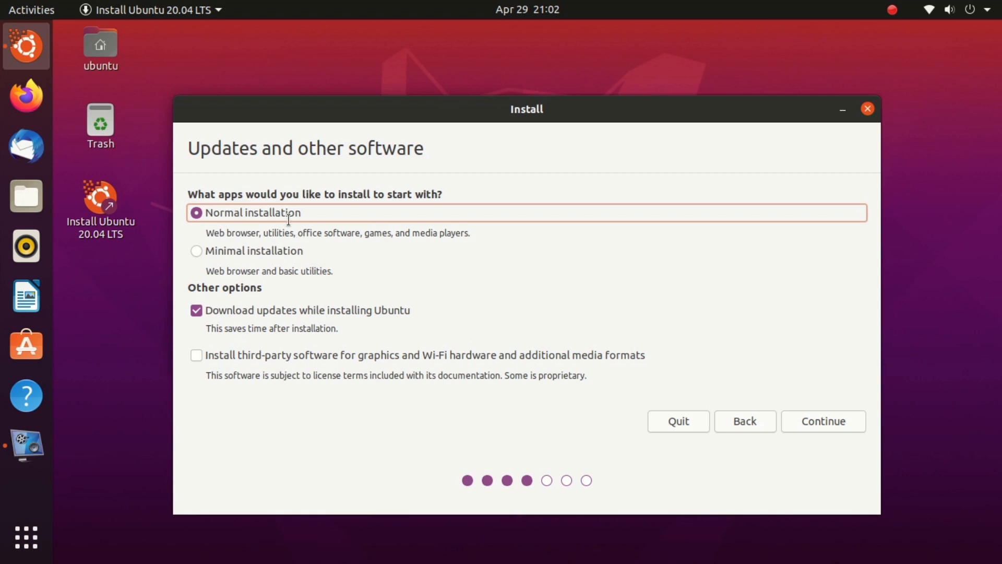
- Select Minimal installation, turn off downloading updates while installing, and continue to the installation type
{"action": "left_click", "coordinate": [198, 252]}
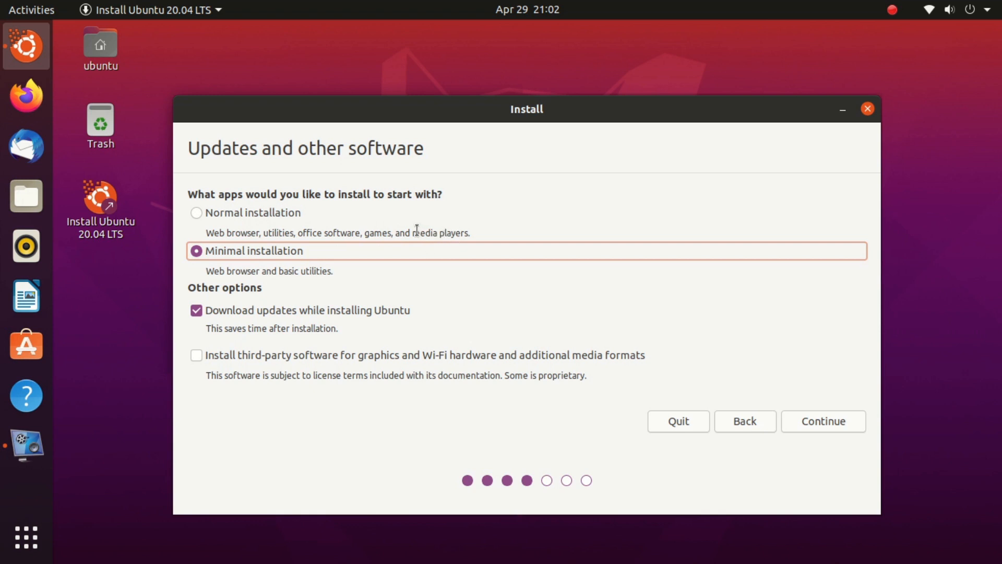
{"action": "left_click_drag", "start_coordinate": [417, 230], "coordinate": [466, 230]}
{"action": "left_click", "coordinate": [466, 231]}
{"action": "left_click", "coordinate": [251, 303]}
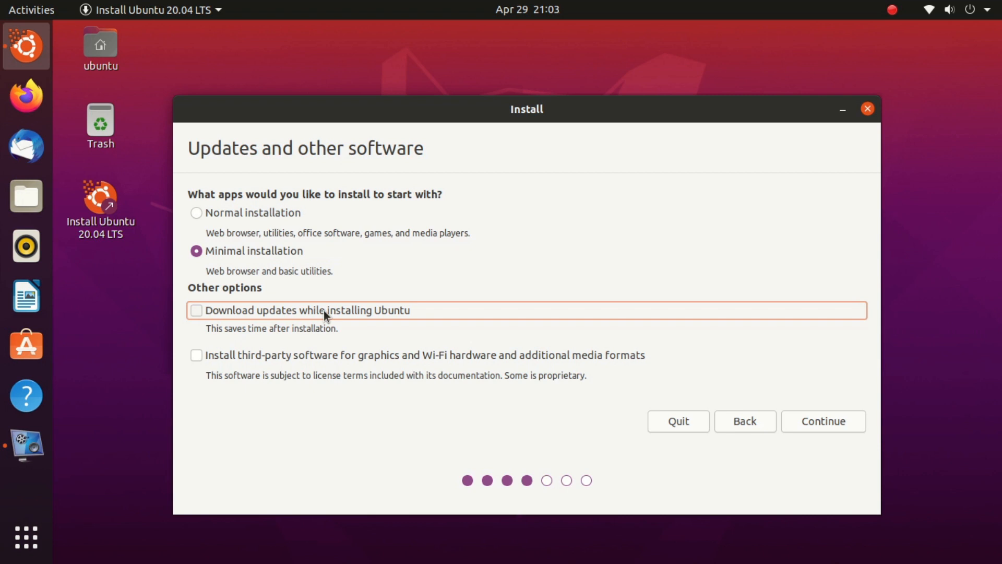
{"action": "left_click", "coordinate": [817, 428]}
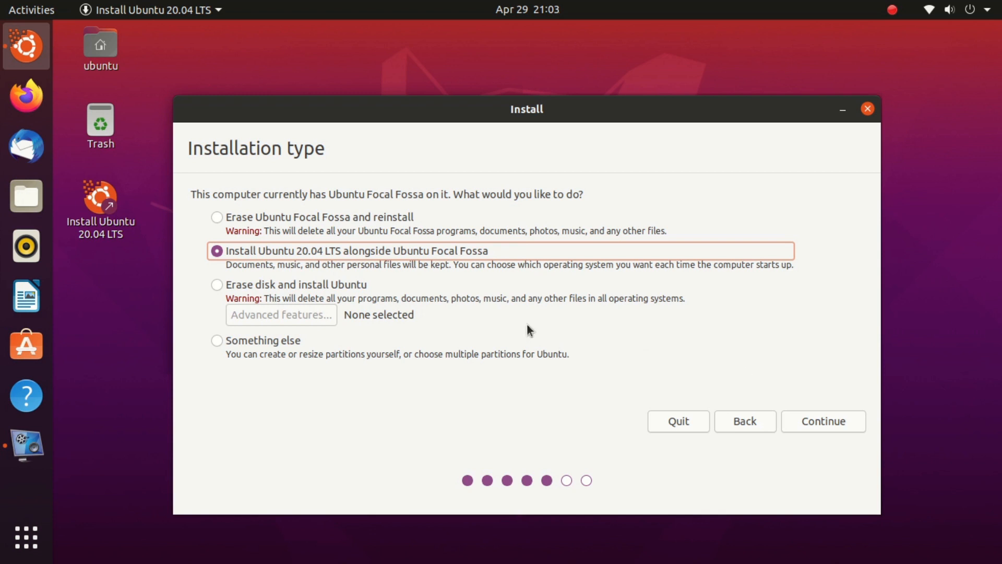
- Examine the advanced features for erasing the disk and installing Ubuntu, and cancel the dialog
{"action": "left_click", "coordinate": [333, 284]}
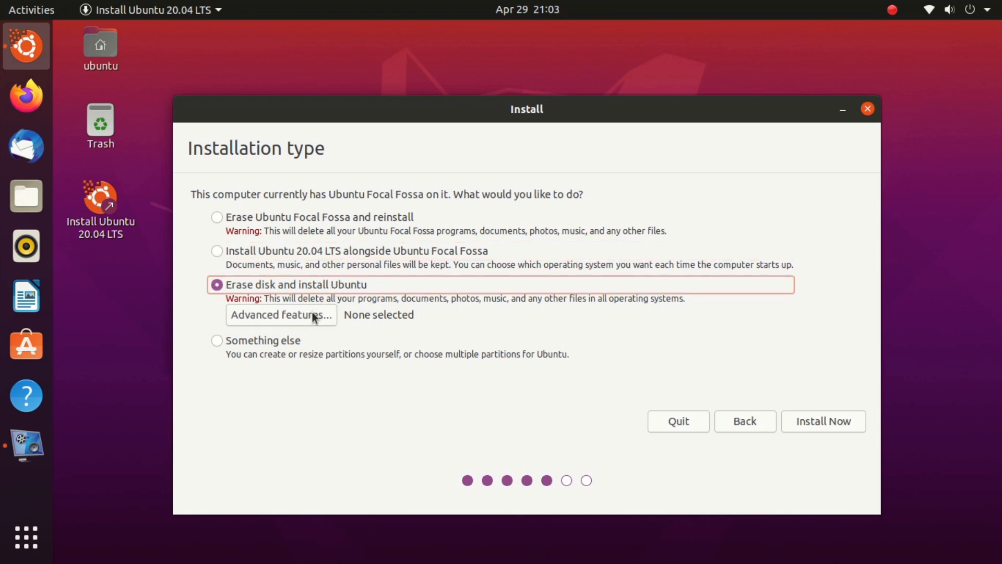
{"action": "left_click", "coordinate": [309, 320]}
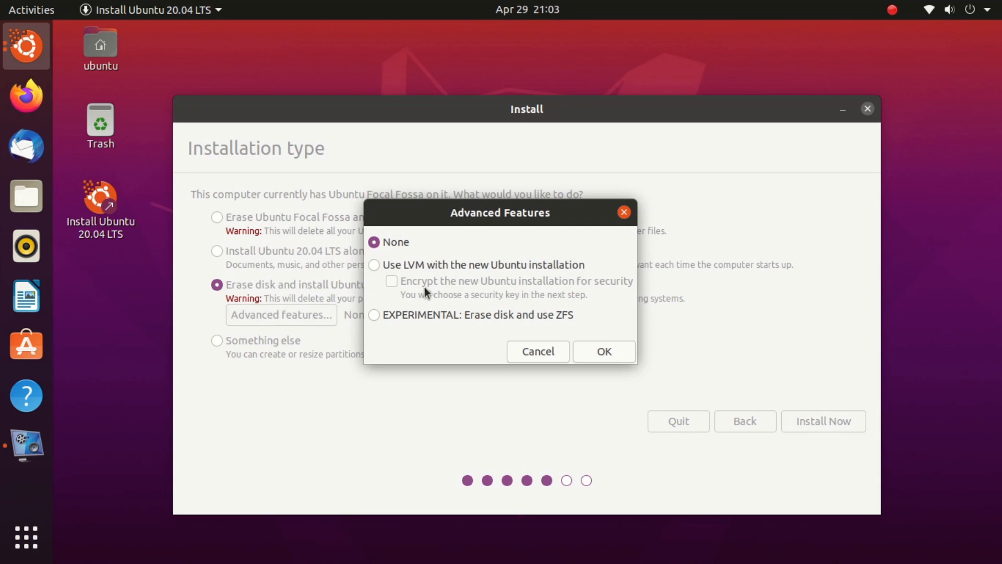
{"action": "left_click", "coordinate": [391, 317]}
{"action": "left_click", "coordinate": [535, 358]}
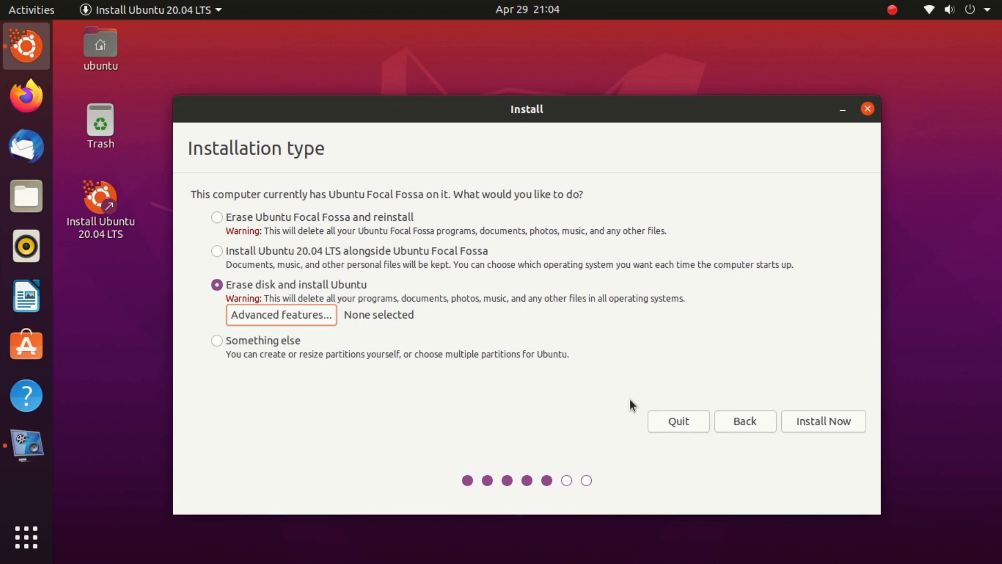
- Return to the software options, enable third-party software, select Normal installation, and continue
{"action": "left_click", "coordinate": [751, 420]}
{"action": "left_click", "coordinate": [497, 358]}
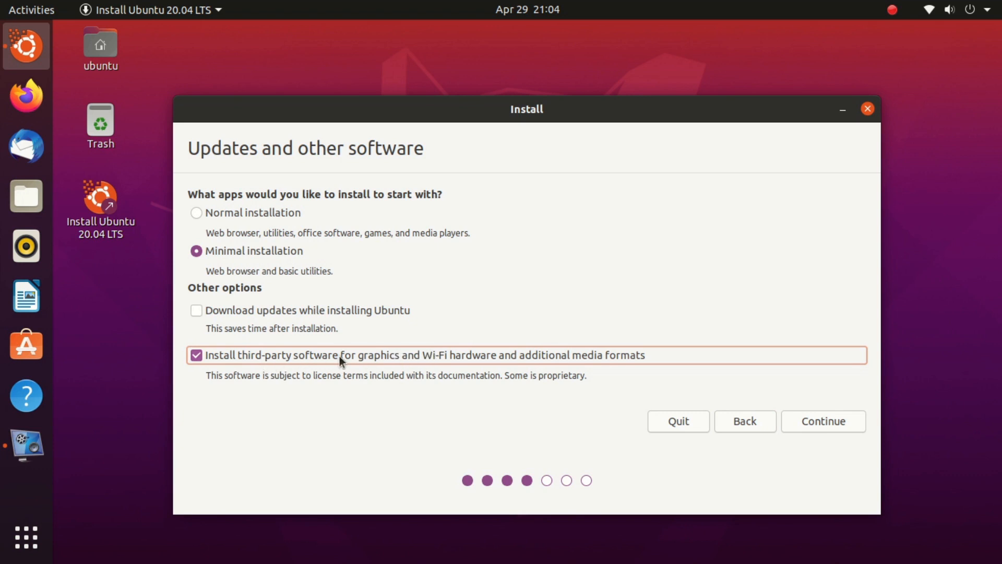
{"action": "left_click_drag", "start_coordinate": [228, 375], "coordinate": [556, 377]}
{"action": "left_click", "coordinate": [556, 377]}
{"action": "left_click", "coordinate": [283, 215]}
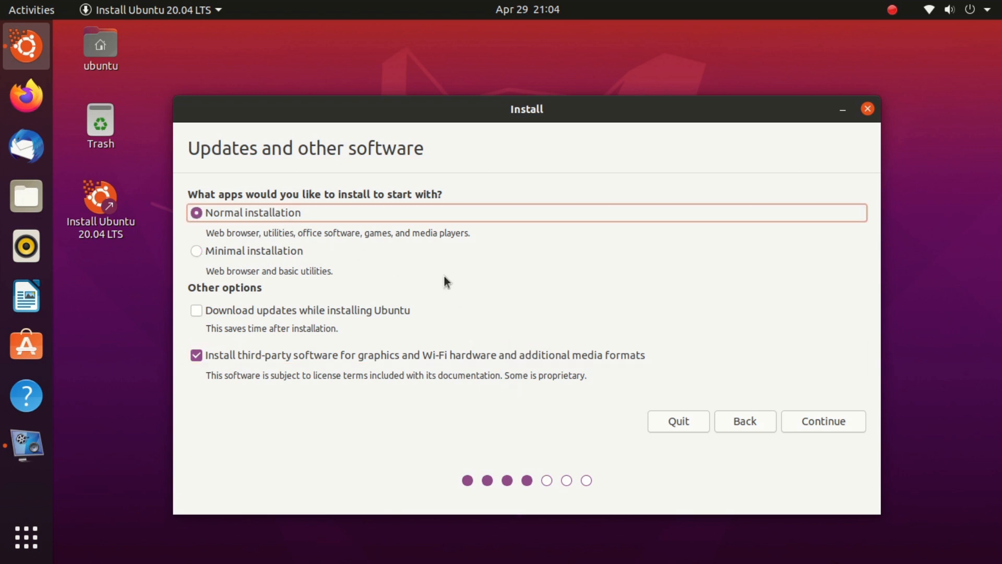
{"action": "left_click", "coordinate": [808, 416]}
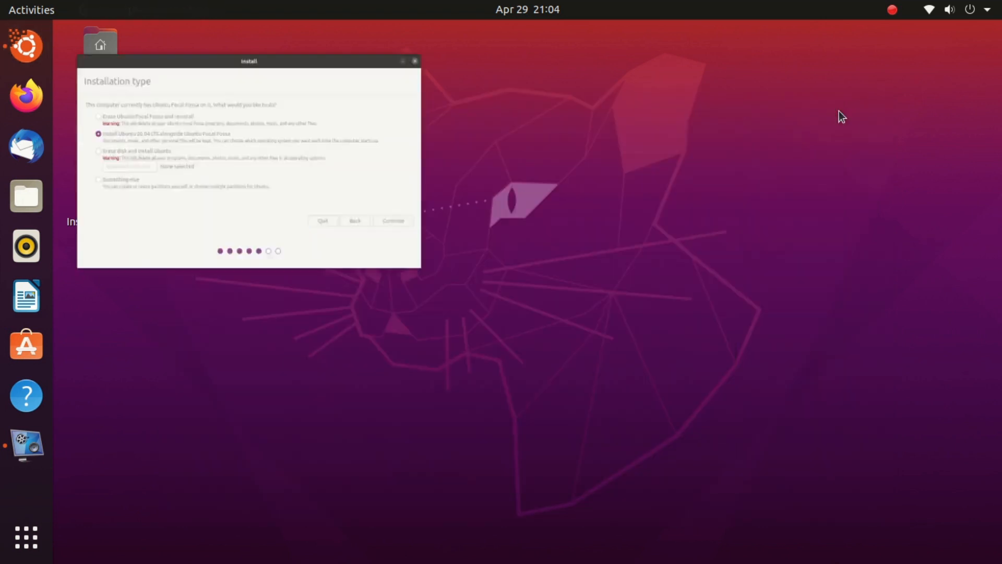
- In the Appearance settings, try the Light and Standard window colors and set them to Dark
{"action": "left_click", "coordinate": [994, 8]}
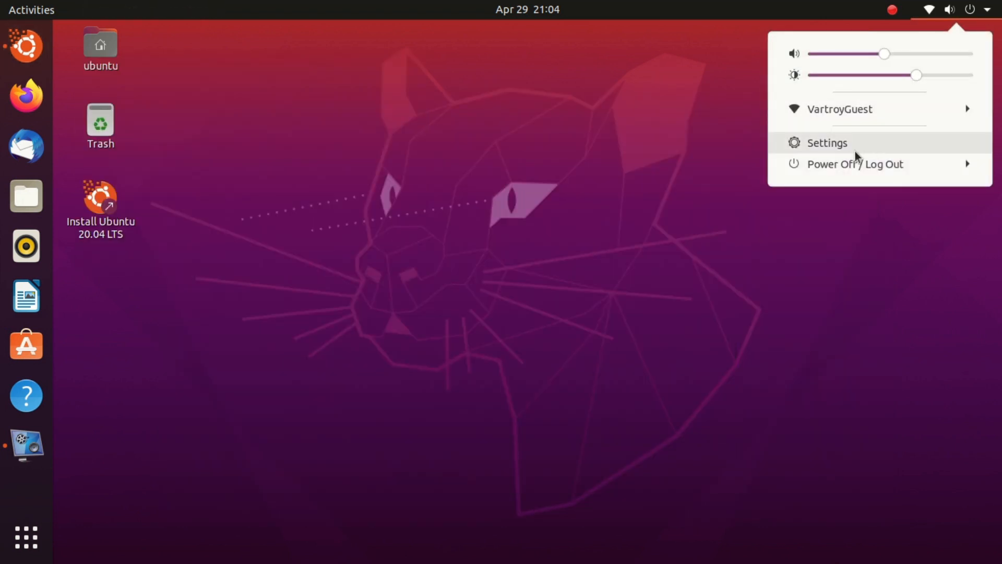
{"action": "left_click", "coordinate": [856, 149]}
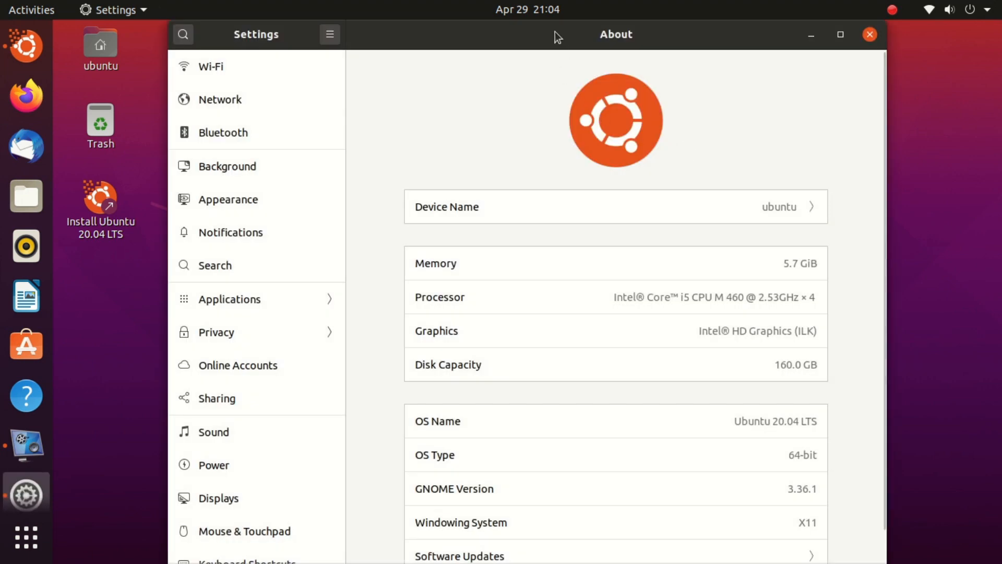
{"action": "double_click", "coordinate": [555, 34]}
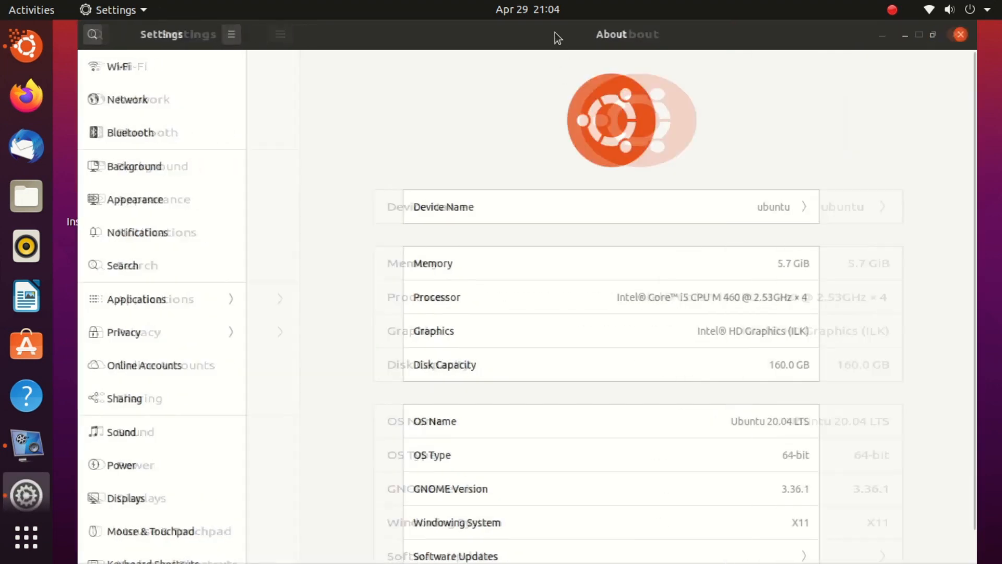
{"action": "left_click", "coordinate": [142, 193]}
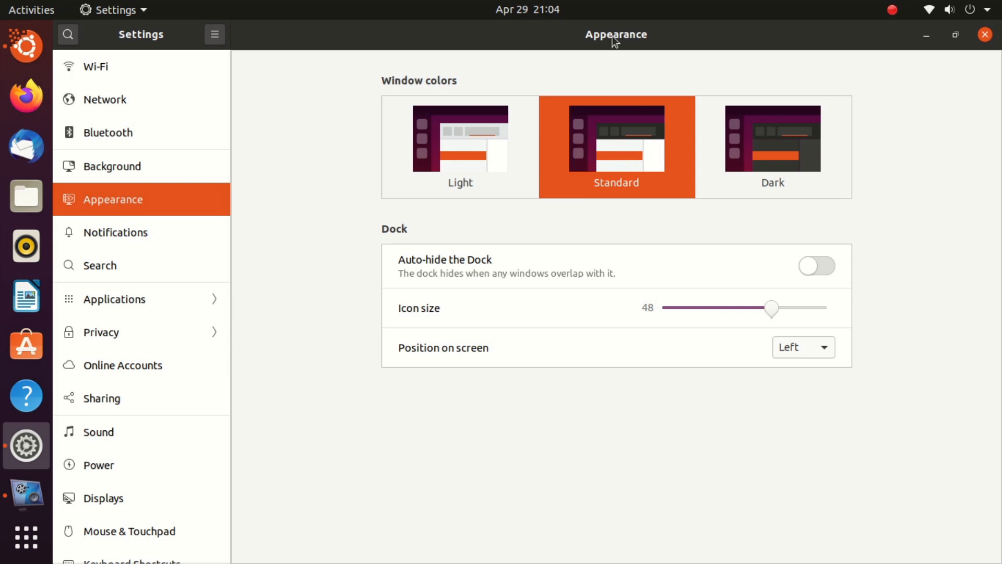
{"action": "left_click", "coordinate": [458, 155]}
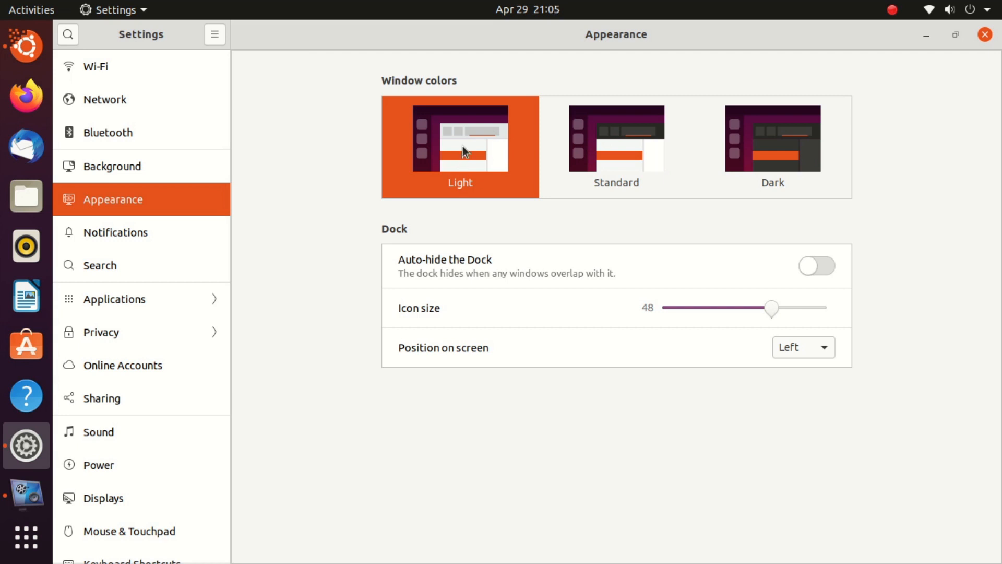
{"action": "left_click", "coordinate": [628, 127]}
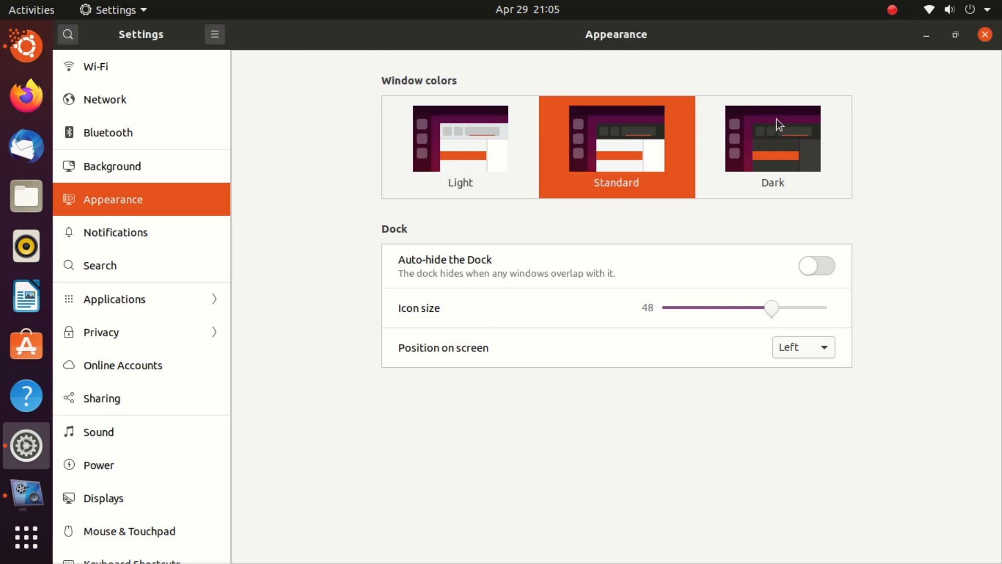
{"action": "left_click", "coordinate": [775, 133]}
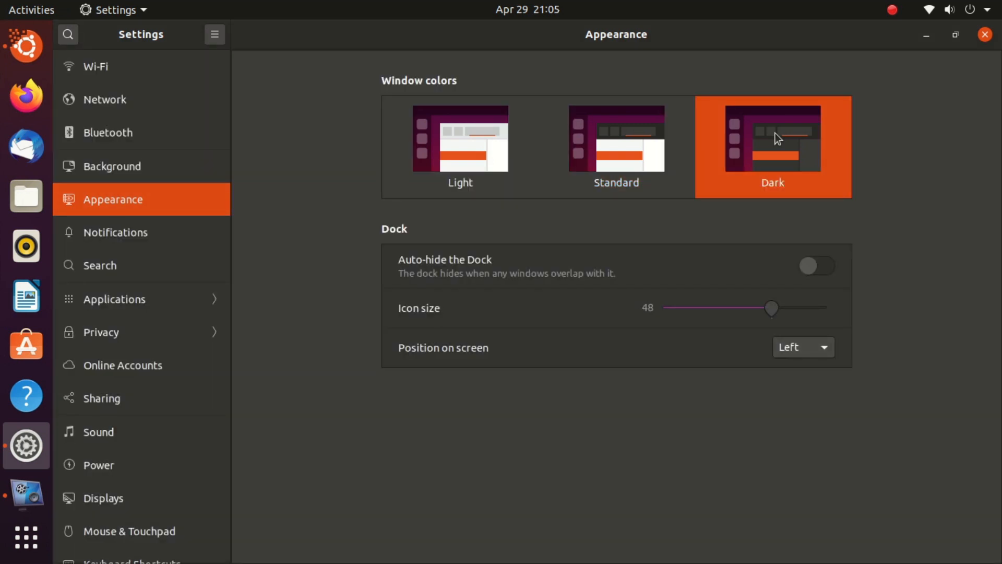
- Set the window colors to Standard and look through the remaining settings categories
{"action": "left_click", "coordinate": [644, 125]}
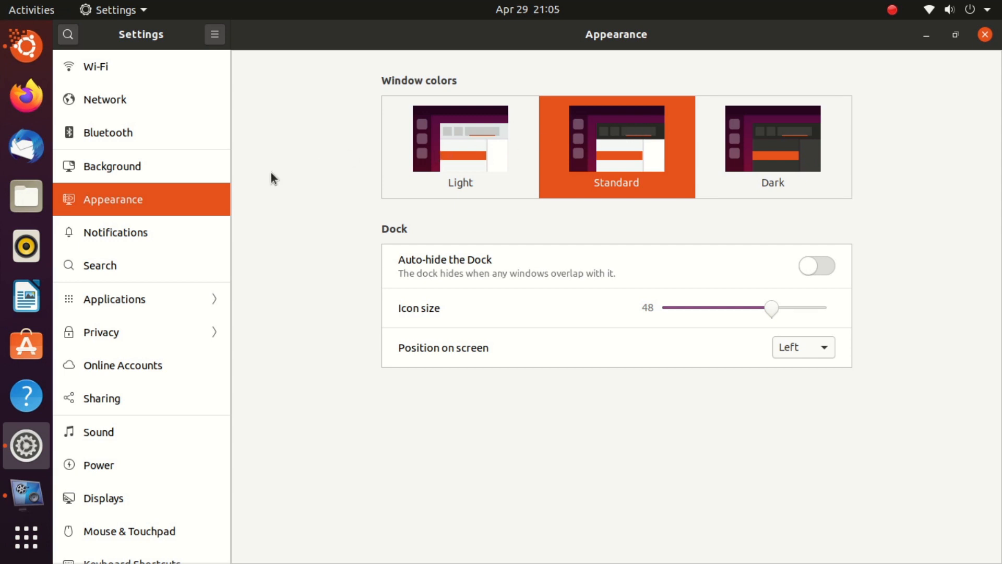
{"action": "scroll", "coordinate": [178, 195], "scroll_direction": "down", "scroll_amount": 5}
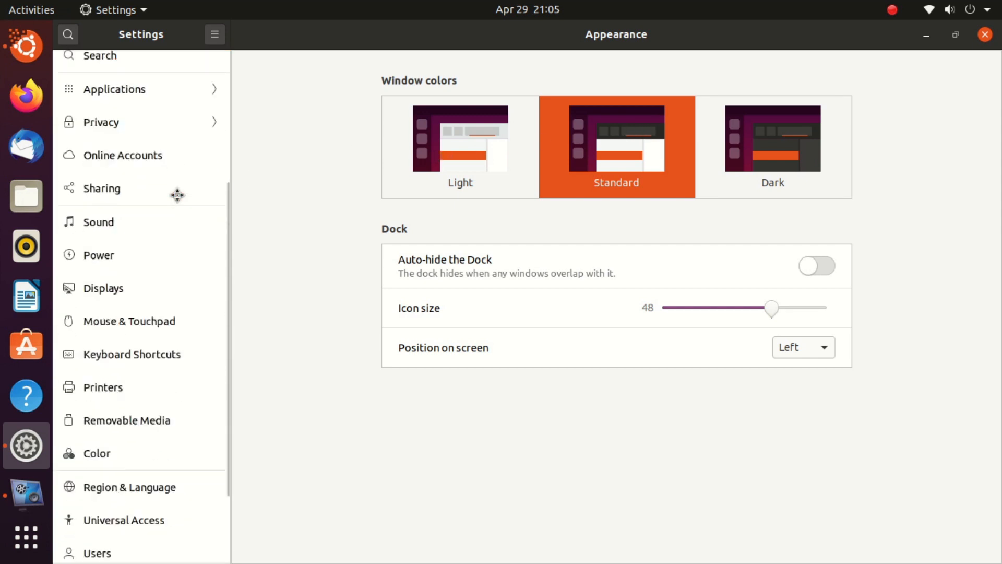
{"action": "scroll", "coordinate": [178, 195], "scroll_direction": "down", "scroll_amount": 3}
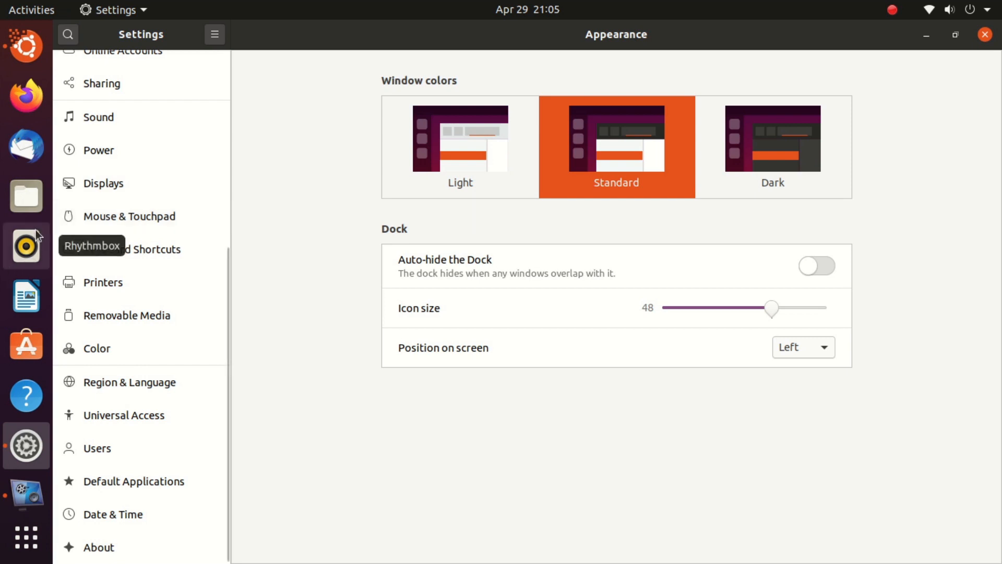
- Check the shortcut options that the dock offers for Rhythmbox and the screen recorder
{"action": "right_click", "coordinate": [30, 253]}
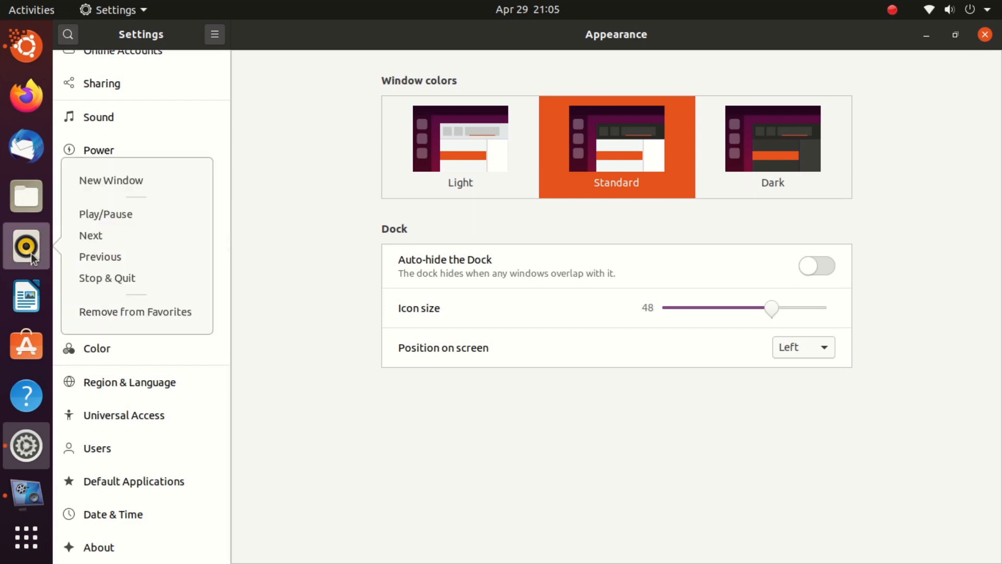
{"action": "left_click", "coordinate": [268, 323]}
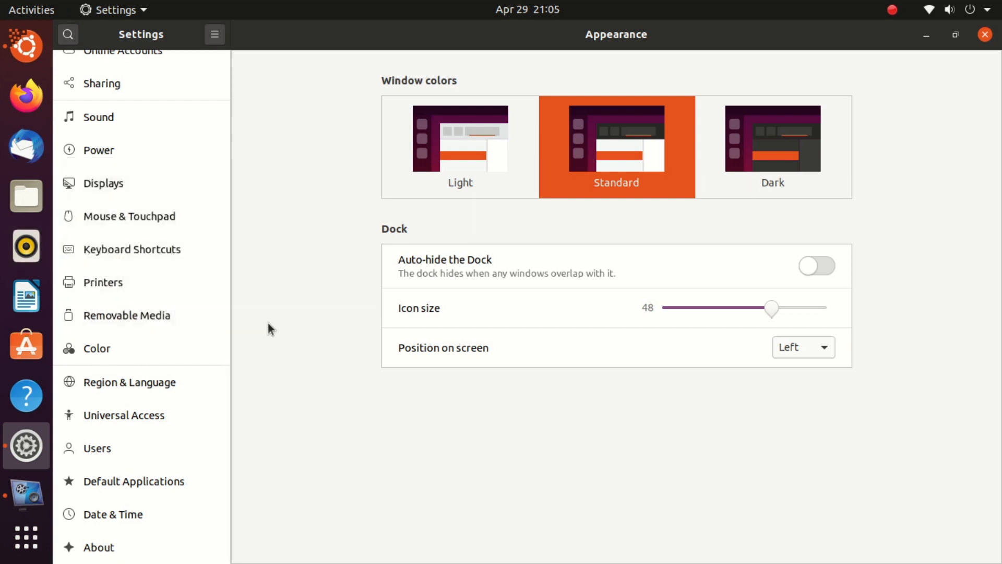
{"action": "right_click", "coordinate": [35, 487]}
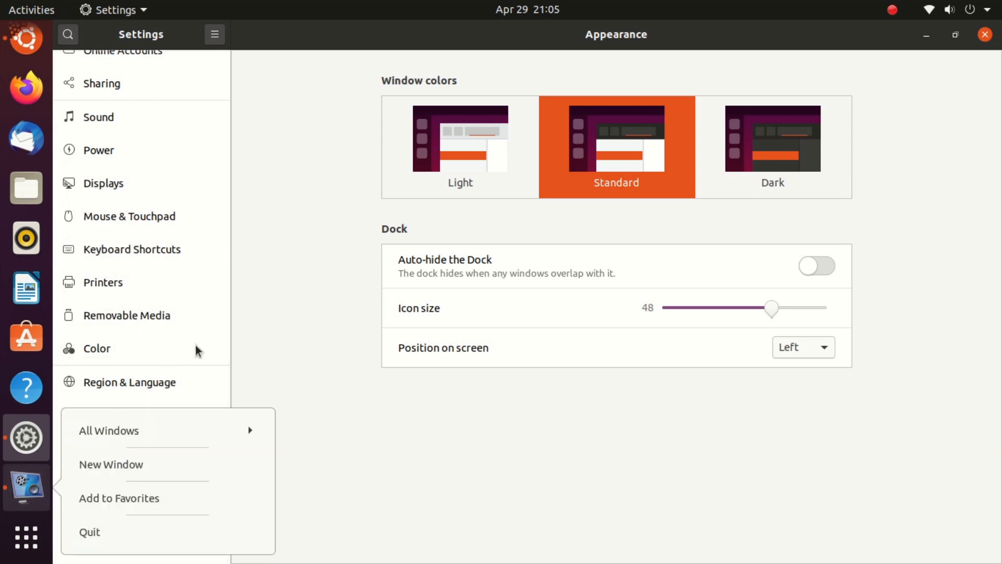
{"action": "left_click", "coordinate": [299, 299]}
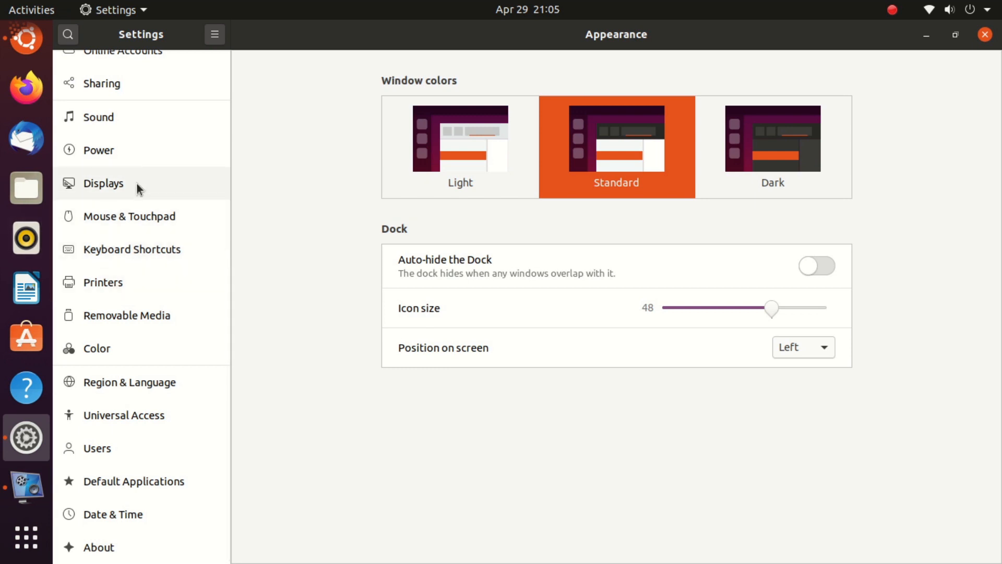
- Show all installed applications, check the options for AisleRiot, and browse through to the last page
{"action": "key", "text": "super"}
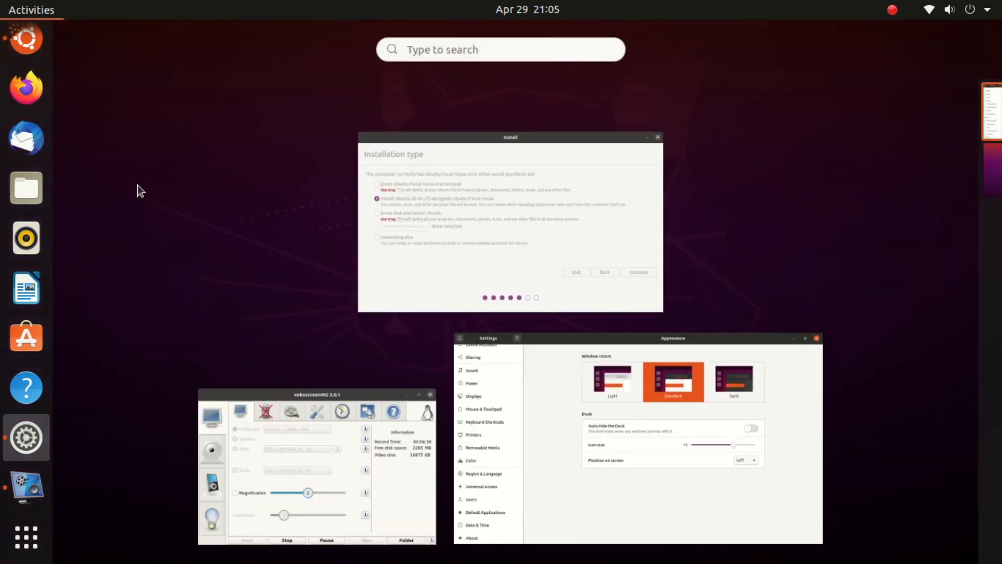
{"action": "left_click", "coordinate": [35, 537]}
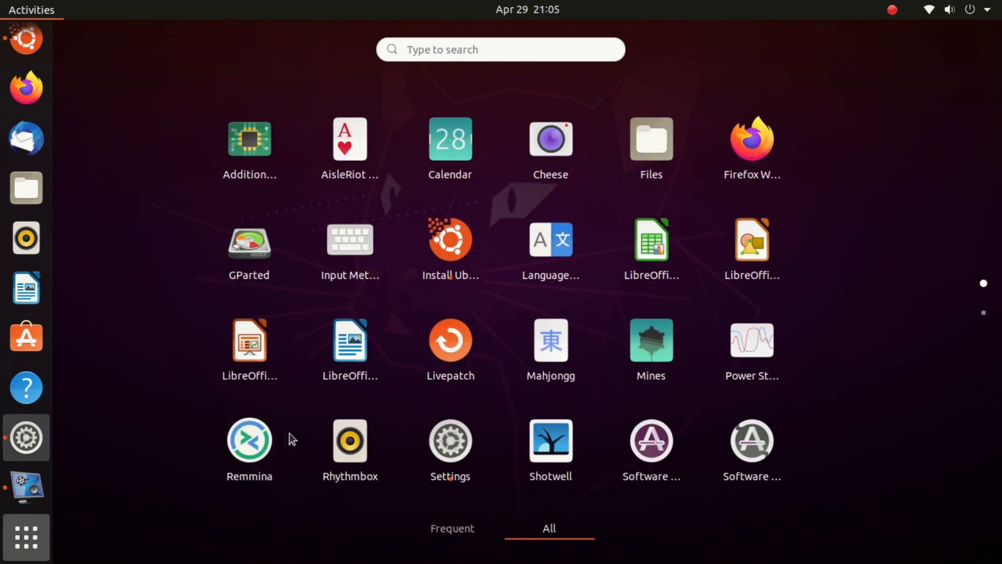
{"action": "right_click", "coordinate": [345, 132]}
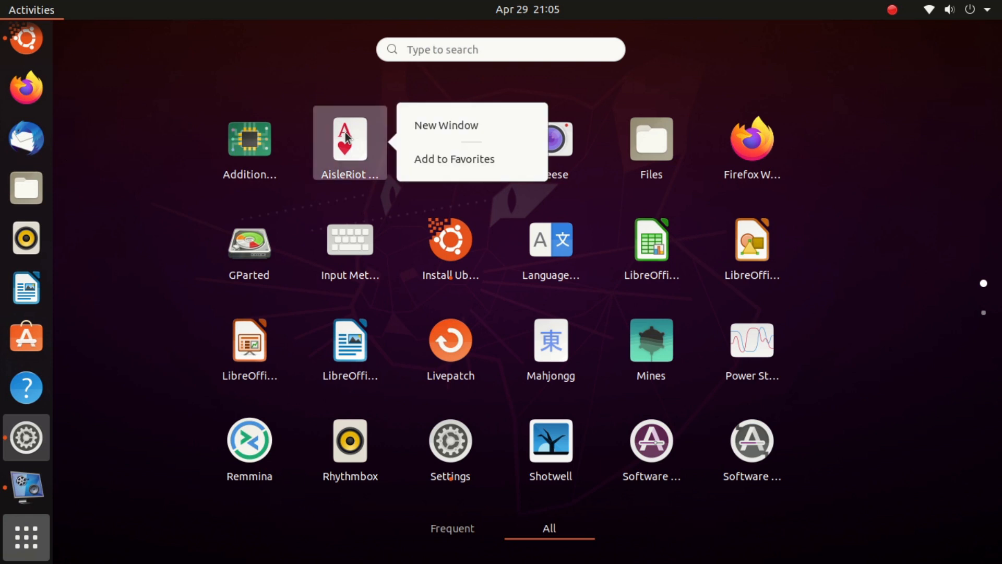
{"action": "left_click", "coordinate": [352, 86]}
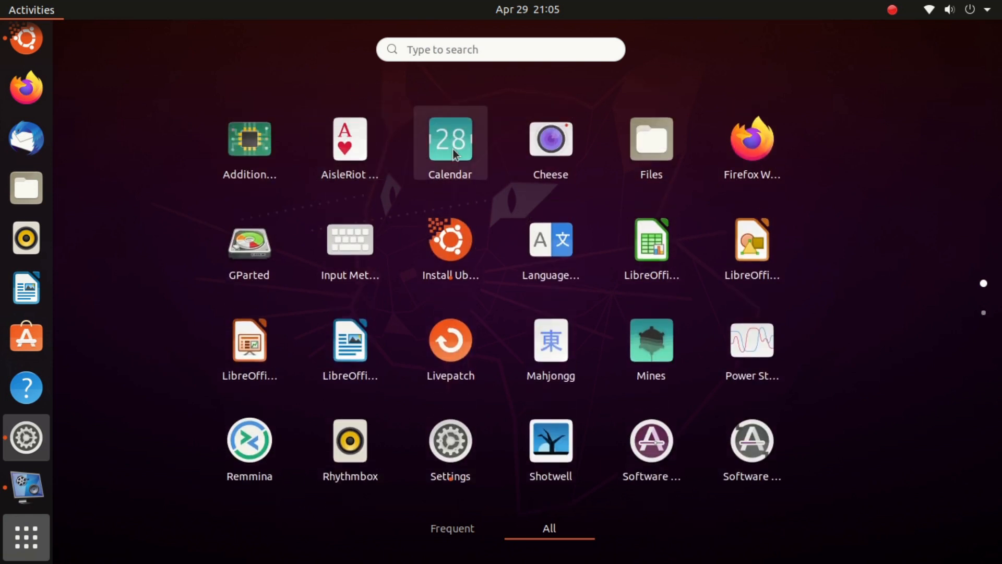
{"action": "scroll", "coordinate": [452, 149], "scroll_direction": "down", "scroll_amount": 1}
{"action": "scroll", "coordinate": [453, 148], "scroll_direction": "down", "scroll_amount": 1}
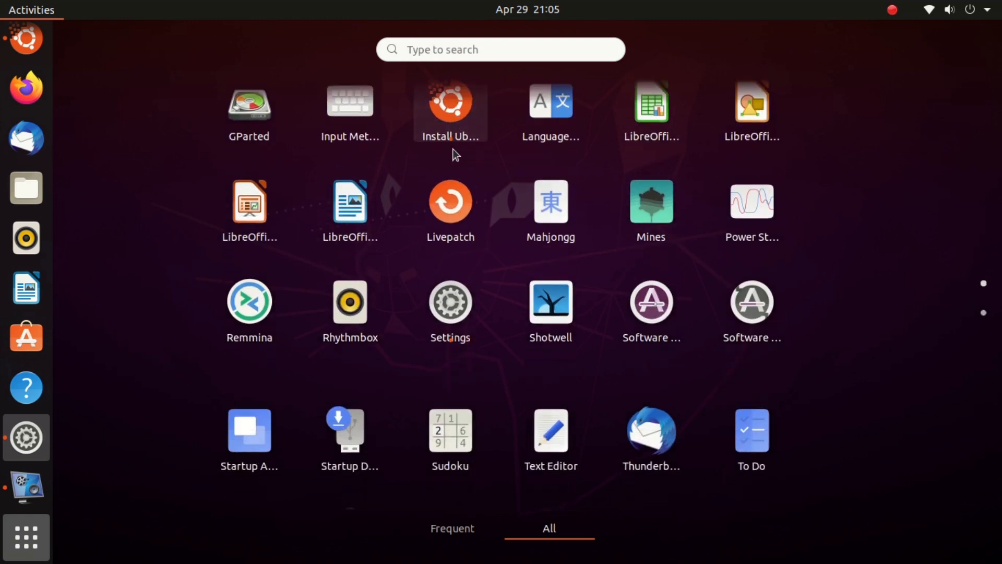
{"action": "scroll", "coordinate": [453, 149], "scroll_direction": "down", "scroll_amount": 1}
{"action": "scroll", "coordinate": [454, 146], "scroll_direction": "down", "scroll_amount": 2}
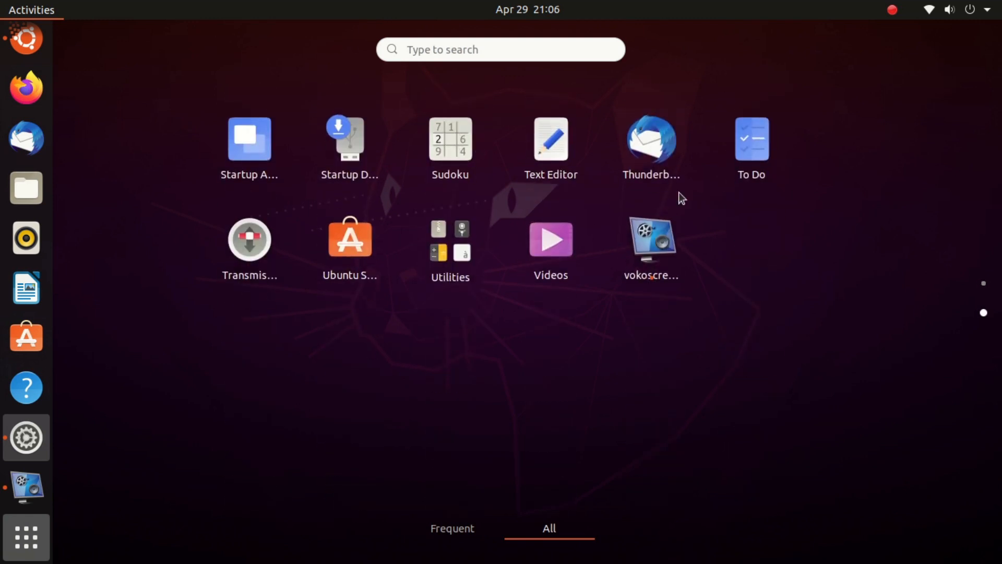
- Return to the first page of applications, check the options for Mines, and leave the overview
{"action": "left_click", "coordinate": [983, 286]}
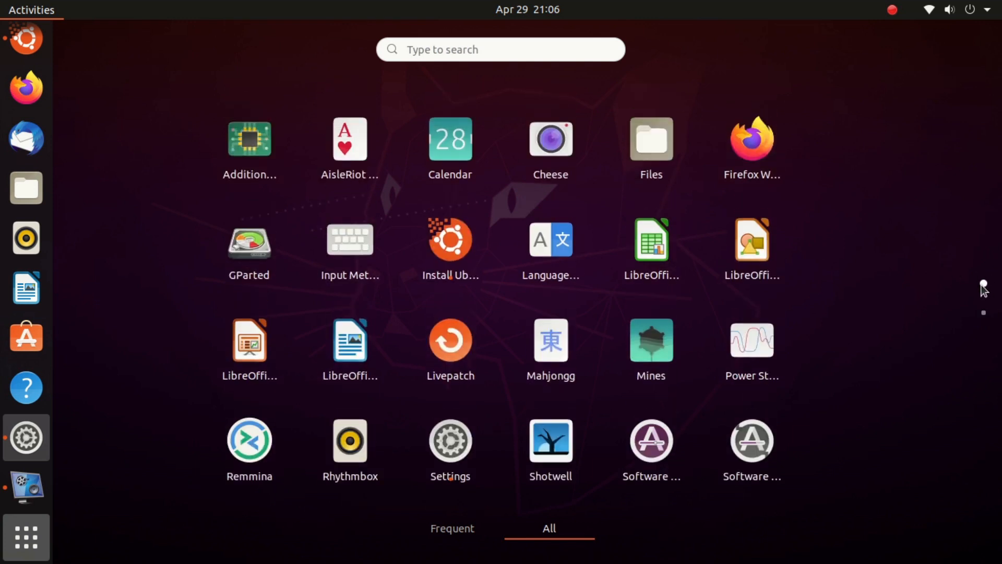
{"action": "right_click", "coordinate": [666, 338]}
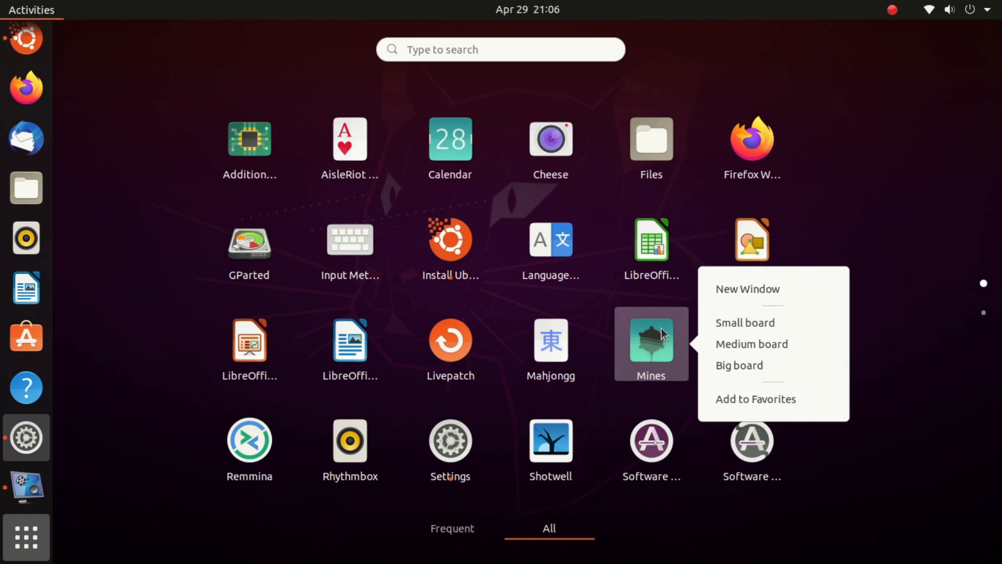
{"action": "scroll", "coordinate": [851, 168], "scroll_direction": "down", "scroll_amount": 1}
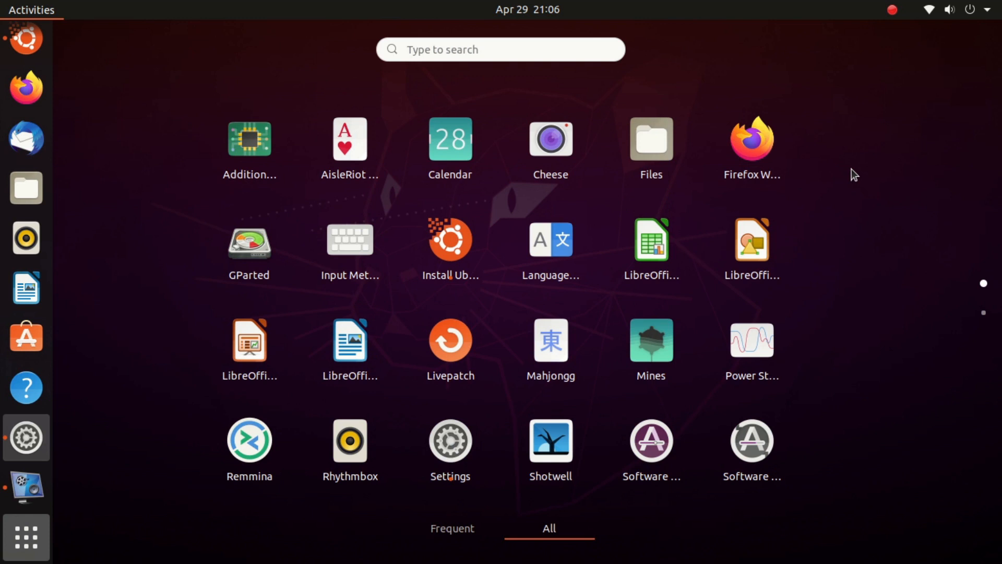
{"action": "left_click", "coordinate": [850, 168]}
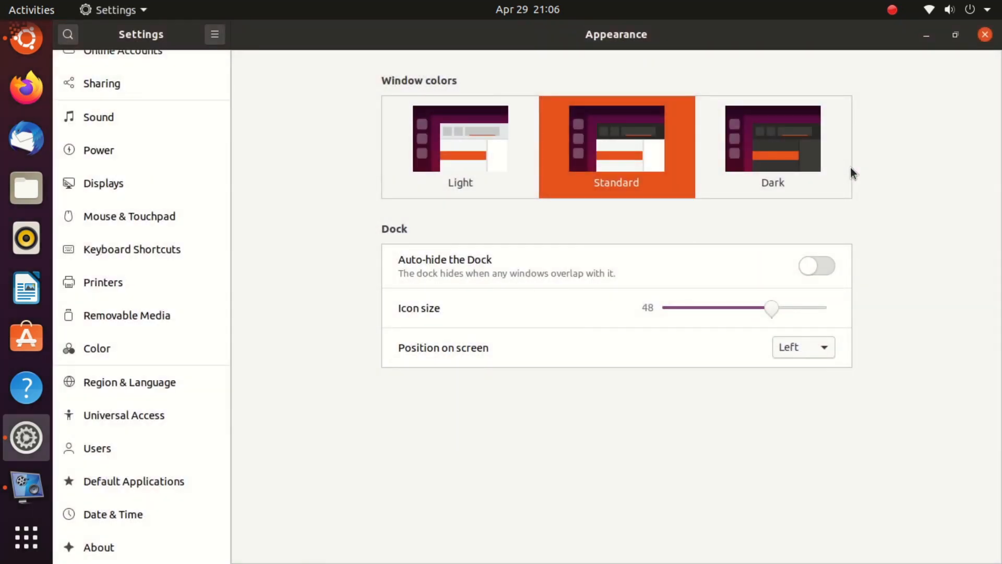
- Close Settings and check the context options of the desktop and of Ubuntu Software in the dock
{"action": "left_click", "coordinate": [985, 36]}
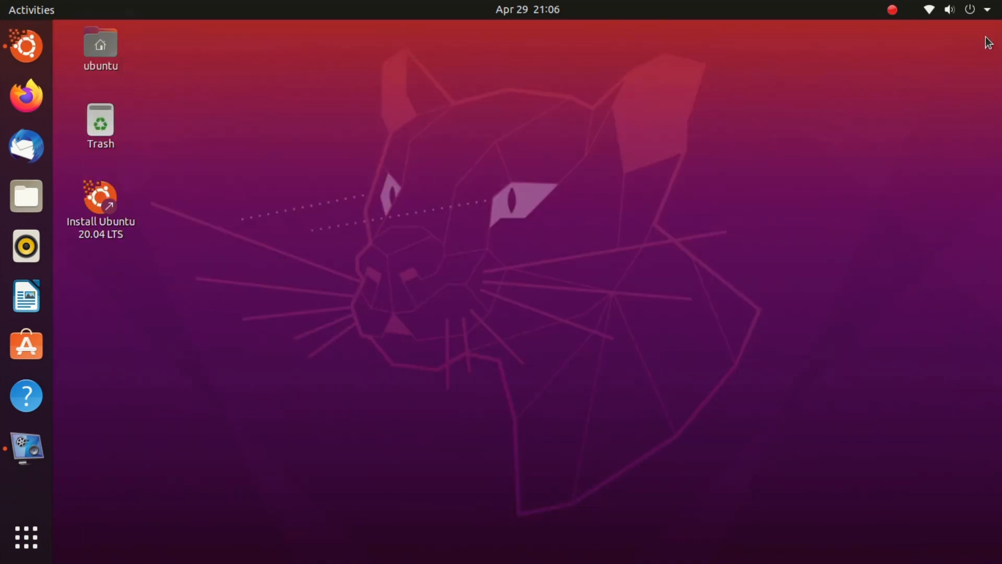
{"action": "right_click", "coordinate": [562, 150]}
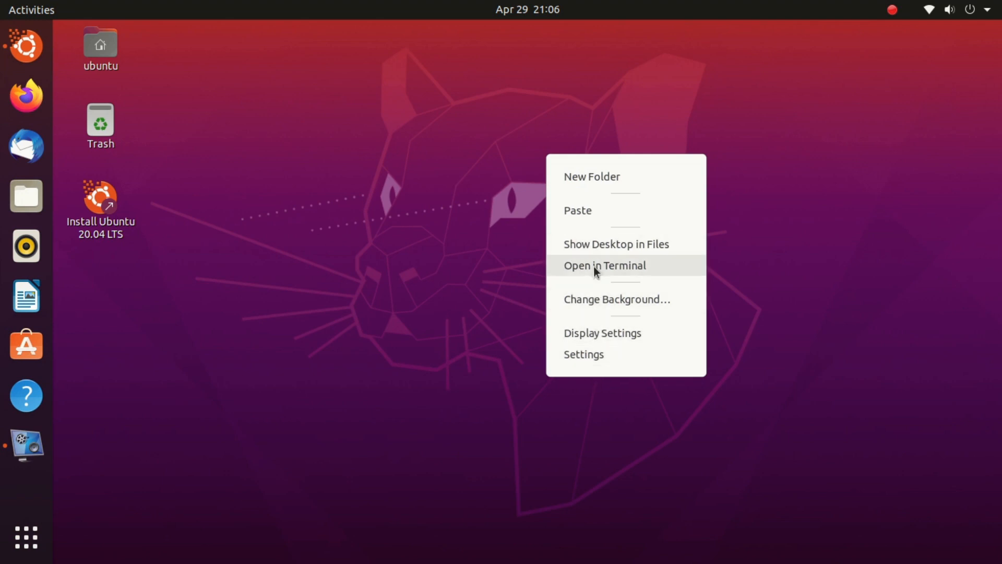
{"action": "left_click", "coordinate": [462, 192]}
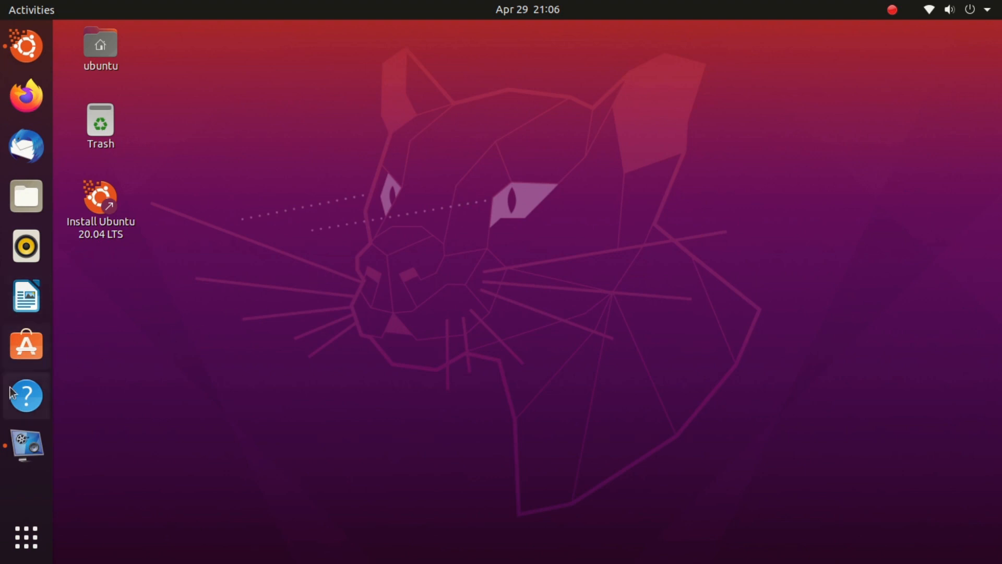
{"action": "right_click", "coordinate": [34, 352]}
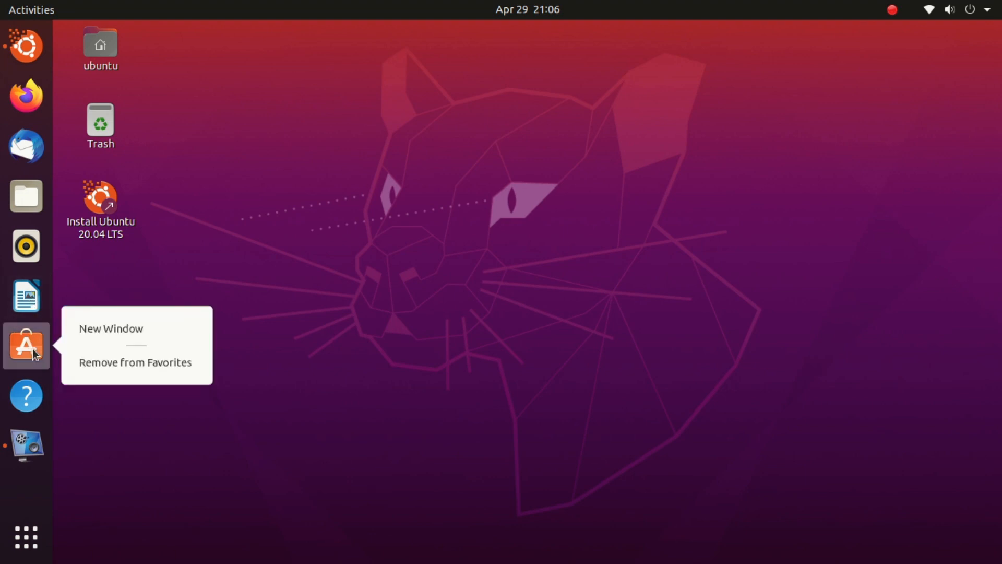
{"action": "left_click", "coordinate": [158, 272]}
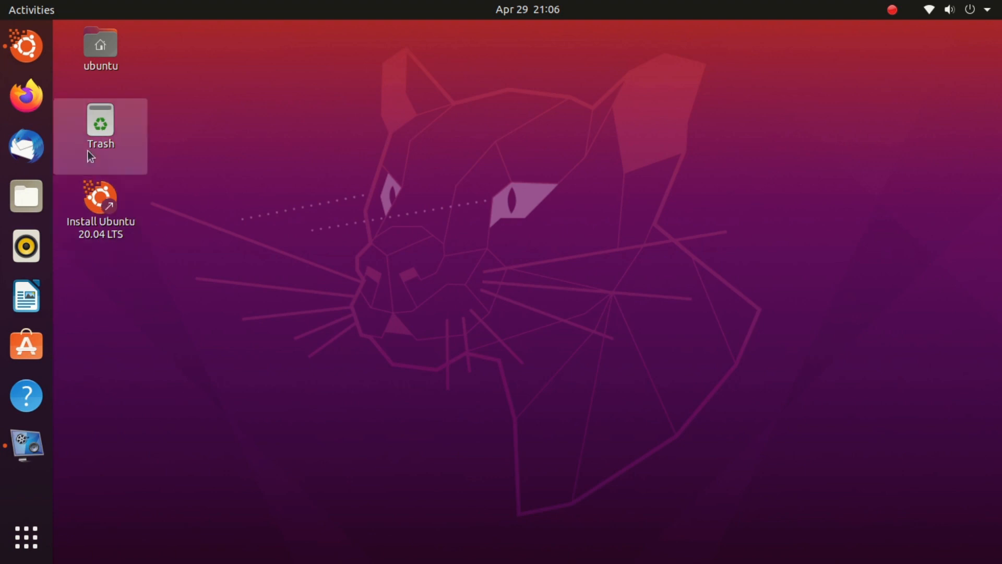
- In the Ubuntu installer, choose Erase disk and install Ubuntu and select EXPERIMENTAL: Erase disk and use ZFS in its advanced features
{"action": "left_click", "coordinate": [28, 58]}
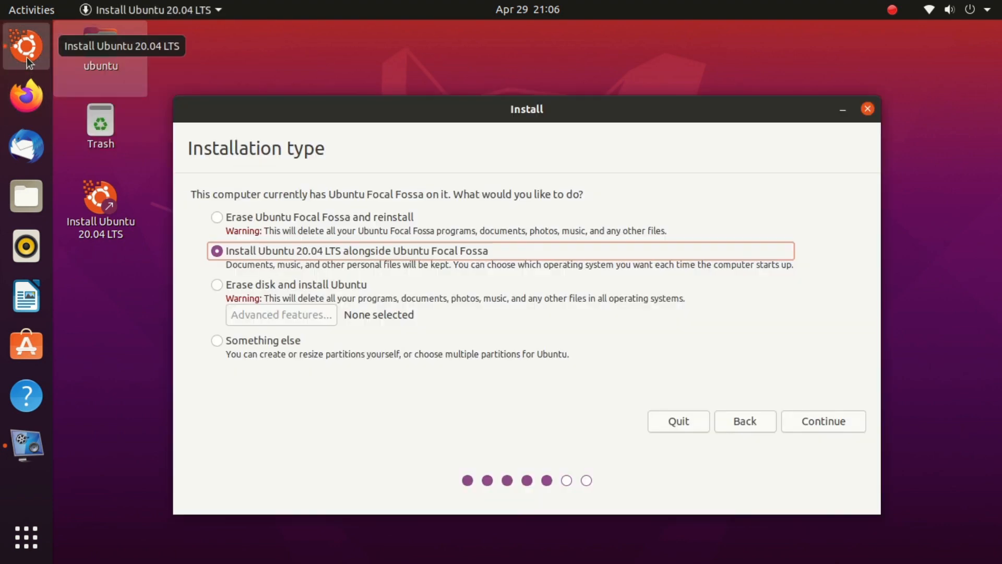
{"action": "left_click", "coordinate": [248, 282]}
{"action": "left_click", "coordinate": [267, 317]}
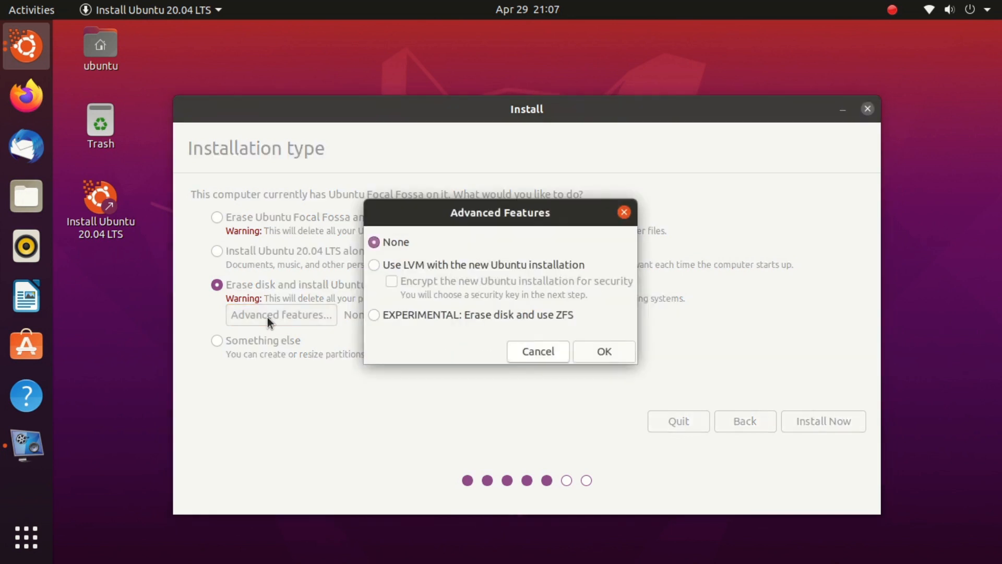
{"action": "left_click", "coordinate": [471, 315]}
- Open Text Editor and write the note "vc nao tem opção de particionamento nesse caso!!!!"
{"action": "key", "text": "super"}
{"action": "type", "text": "tel"}
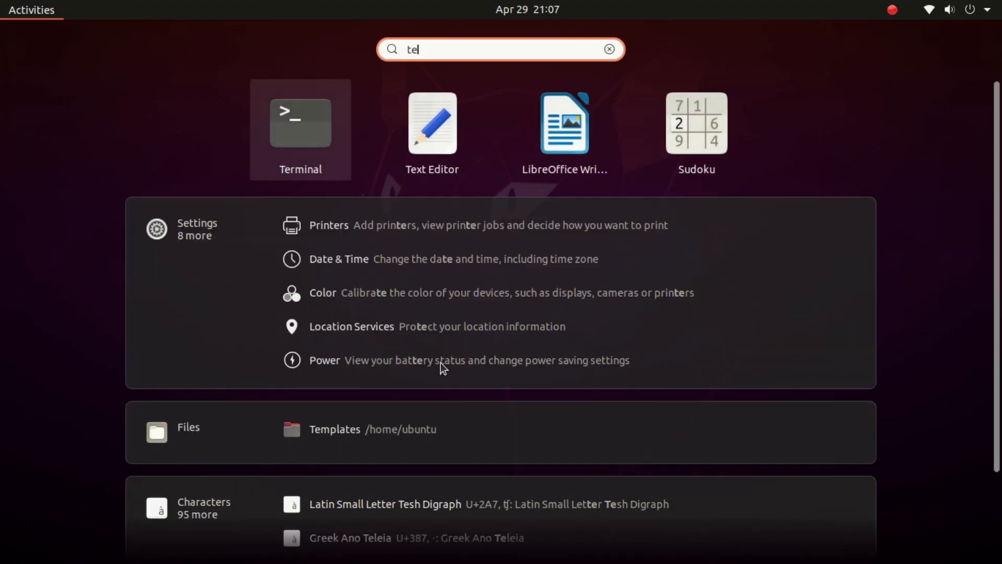
{"action": "key", "text": "BackSpace"}
{"action": "key", "text": "Return"}
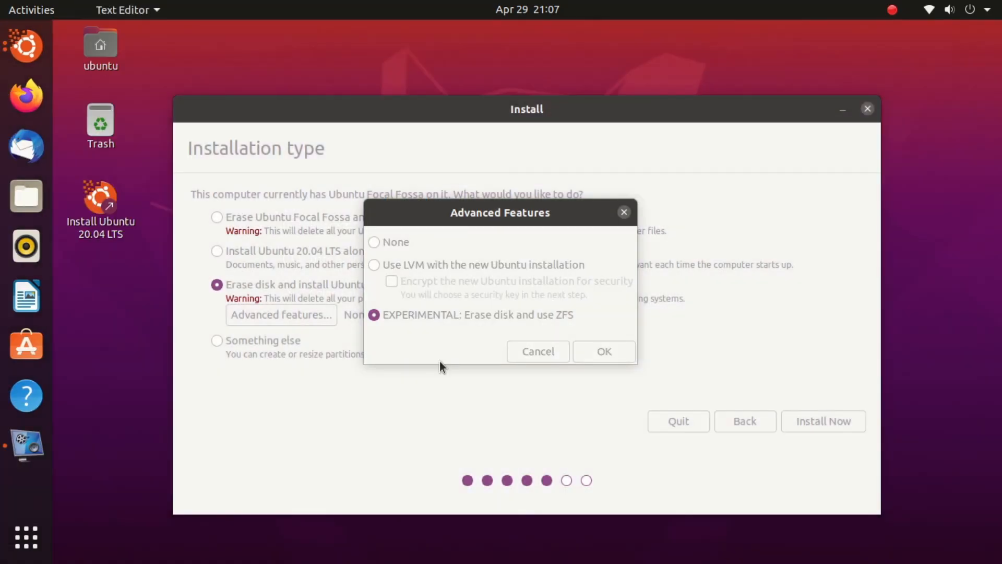
{"action": "type", "text": "vc "}
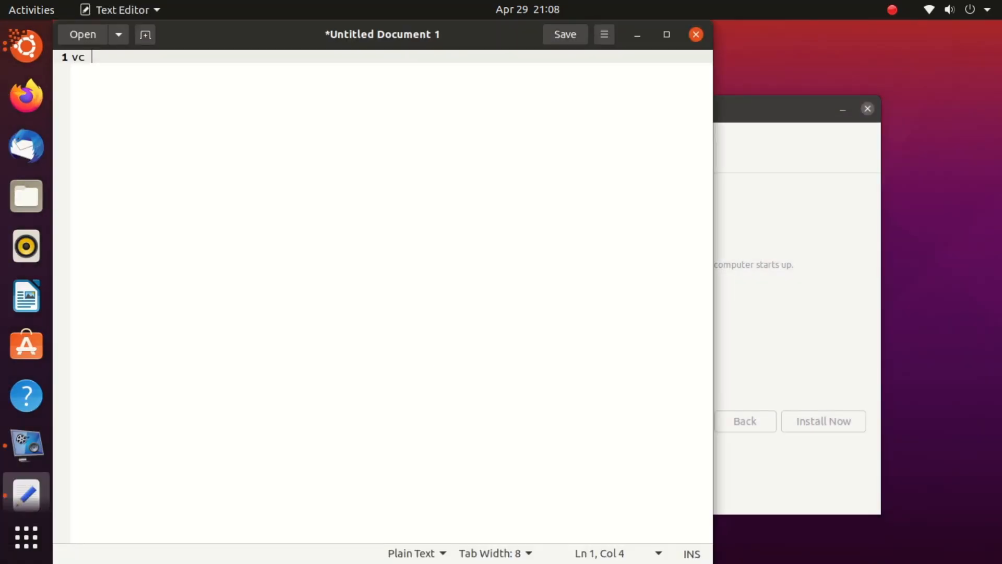
{"action": "type", "text": "nao tem o"}
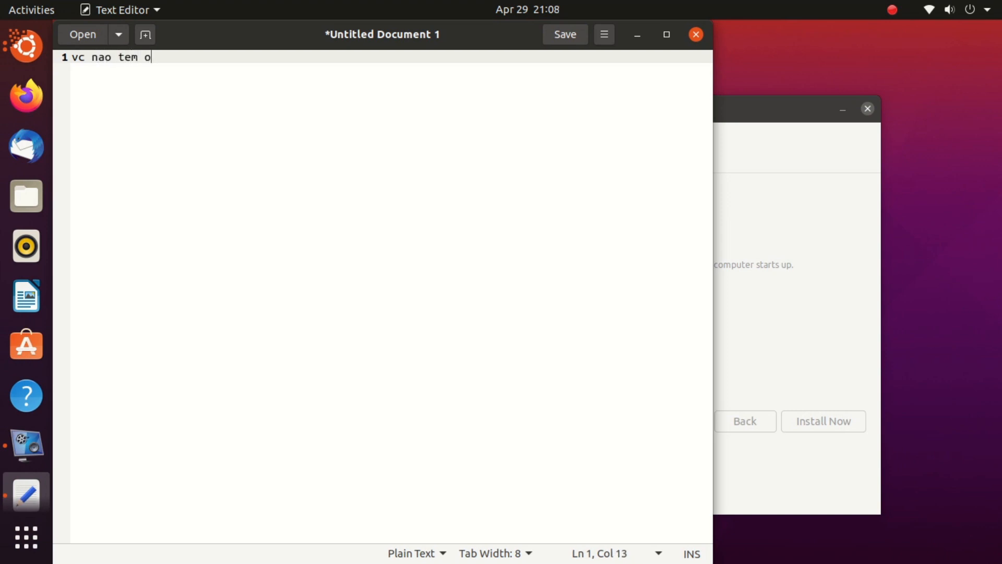
{"action": "type", "text": "pção de particionamento n"}
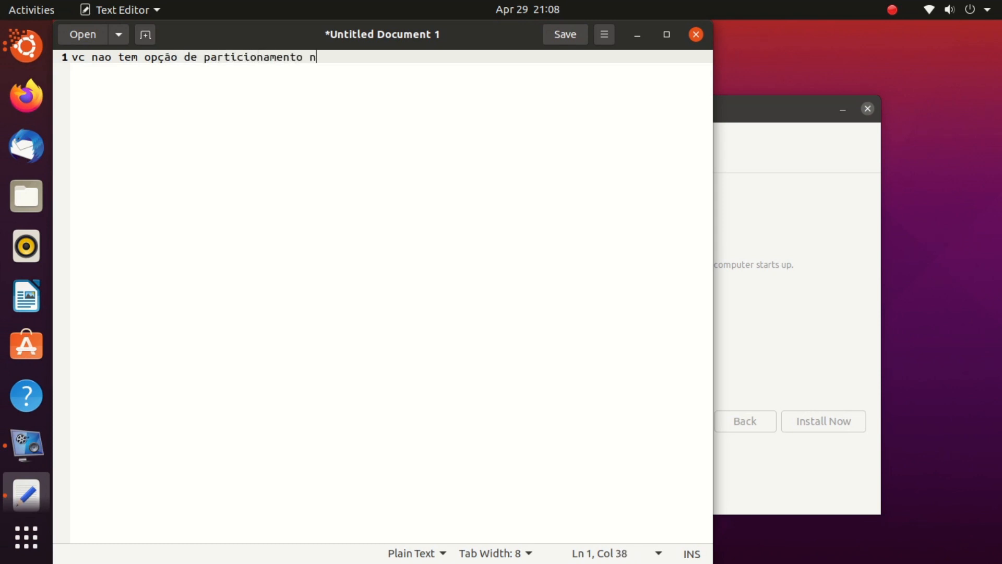
{"action": "type", "text": "esse caso!!!!"}
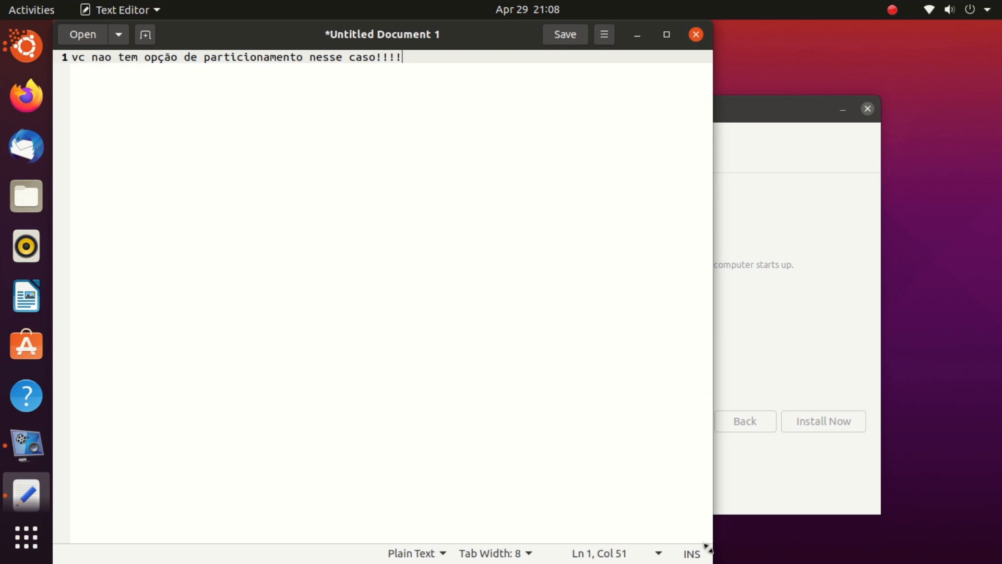
- Shrink the text editor window and place it just above the Advanced Features dialog
{"action": "left_click_drag", "start_coordinate": [708, 548], "coordinate": [522, 167]}
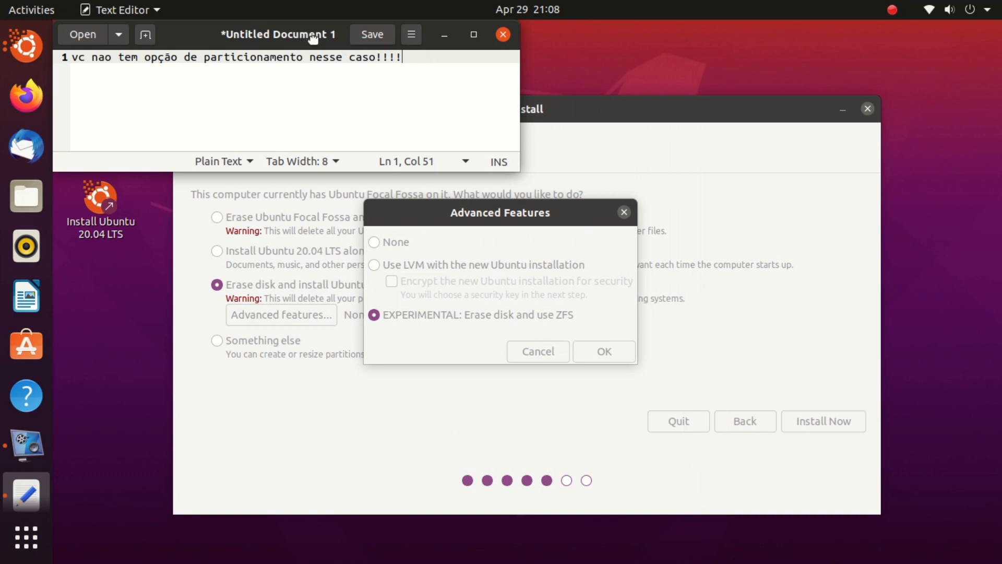
{"action": "left_click_drag", "start_coordinate": [312, 37], "coordinate": [530, 55]}
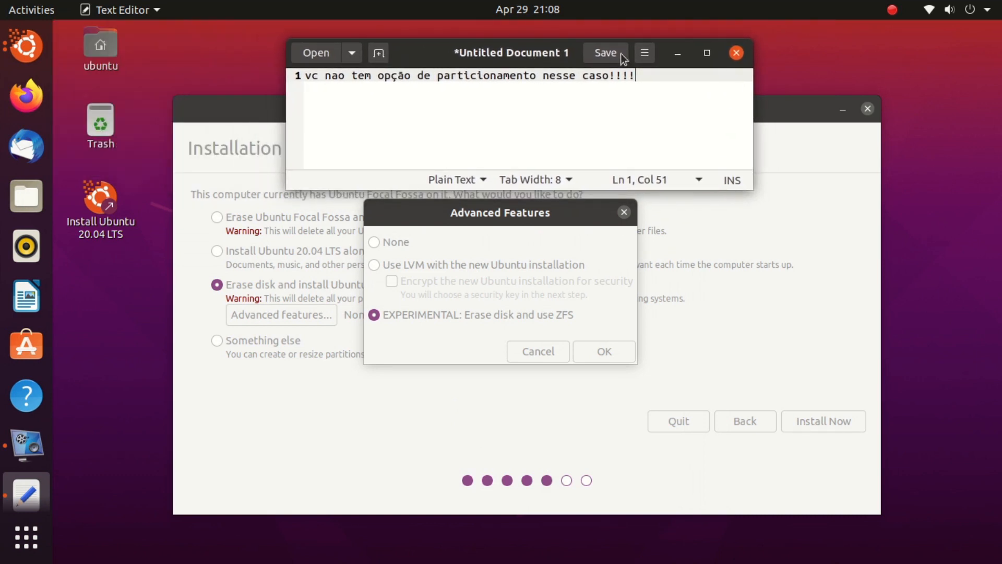
- Start closing the untitled note, cancel the save prompt to keep it open, and clear all its text
{"action": "left_click", "coordinate": [738, 55]}
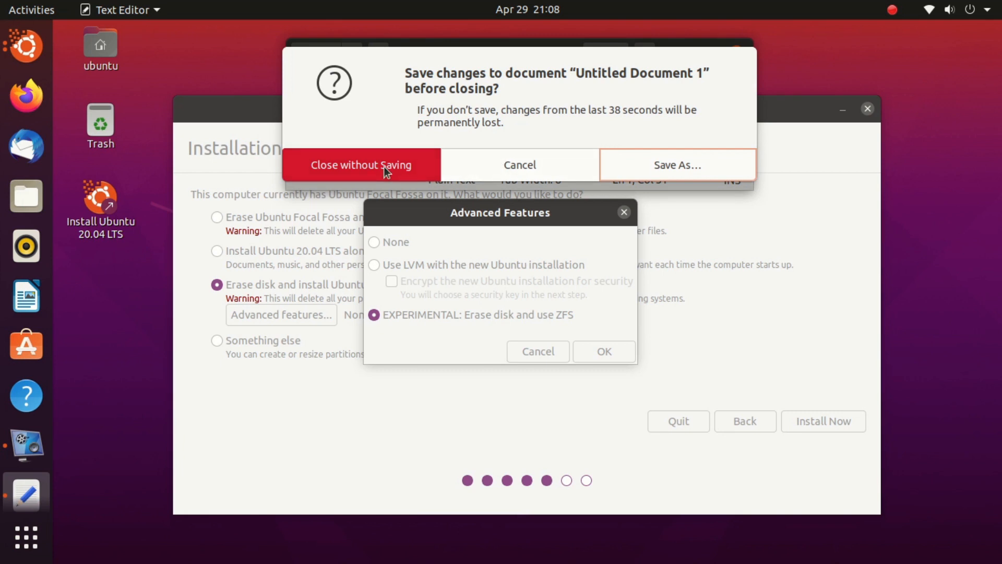
{"action": "left_click", "coordinate": [525, 170]}
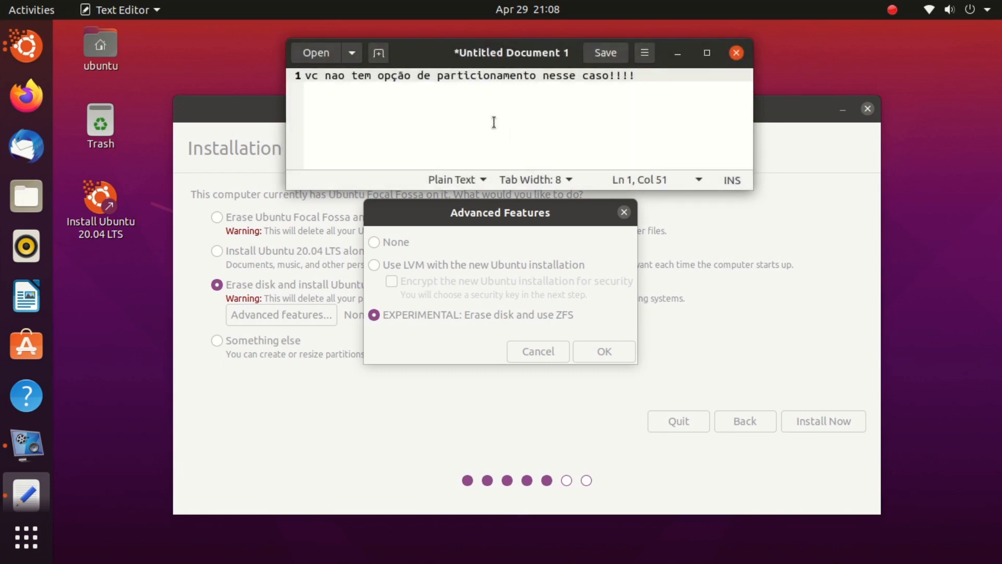
{"action": "key", "text": "ctrl+a"}
{"action": "key", "text": "BackSpace"}
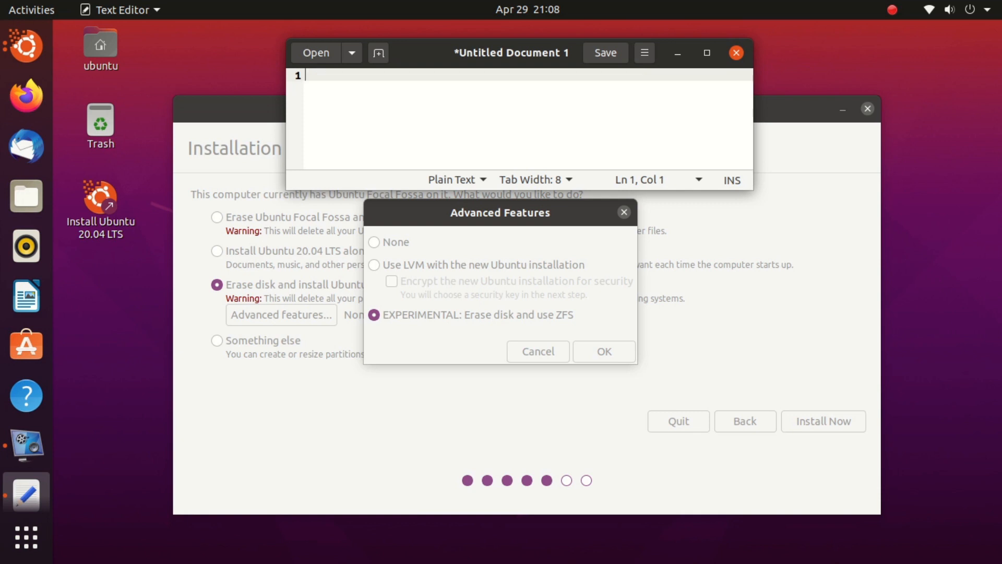
- Minimize the text editor, cancel the Advanced Features dialog, and quit the Ubuntu installation
{"action": "left_click", "coordinate": [678, 53]}
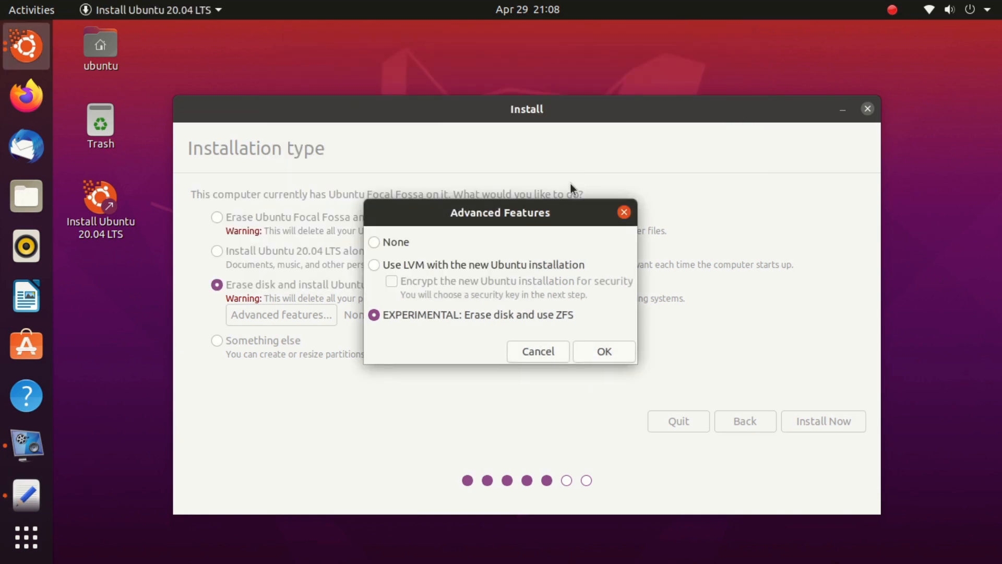
{"action": "left_click", "coordinate": [538, 354]}
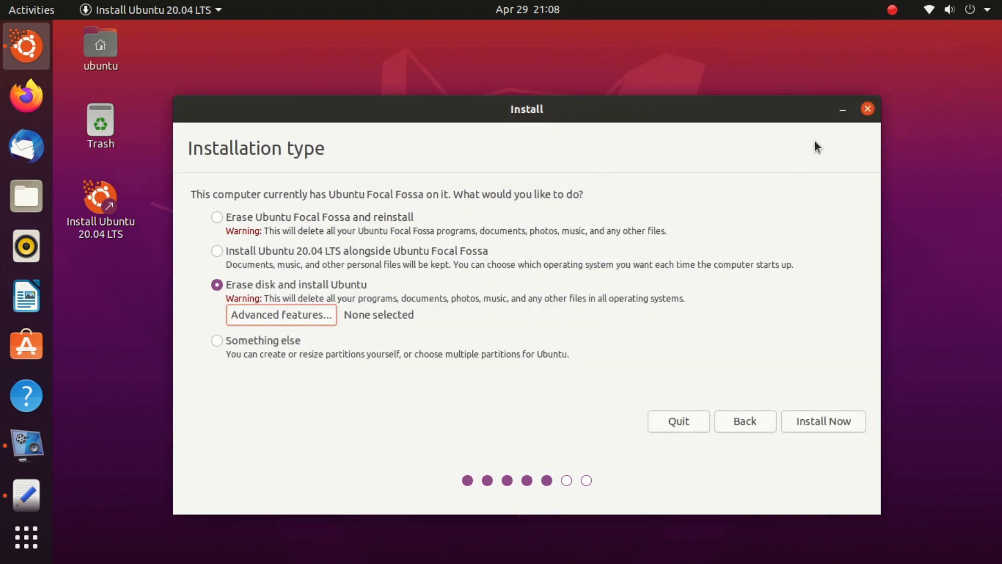
{"action": "left_click", "coordinate": [871, 108]}
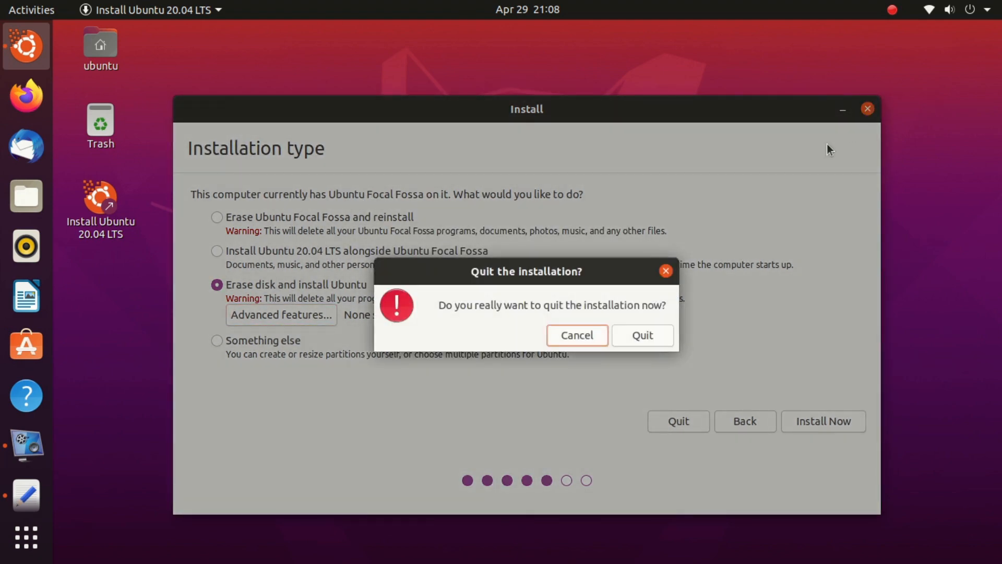
{"action": "left_click", "coordinate": [648, 334]}
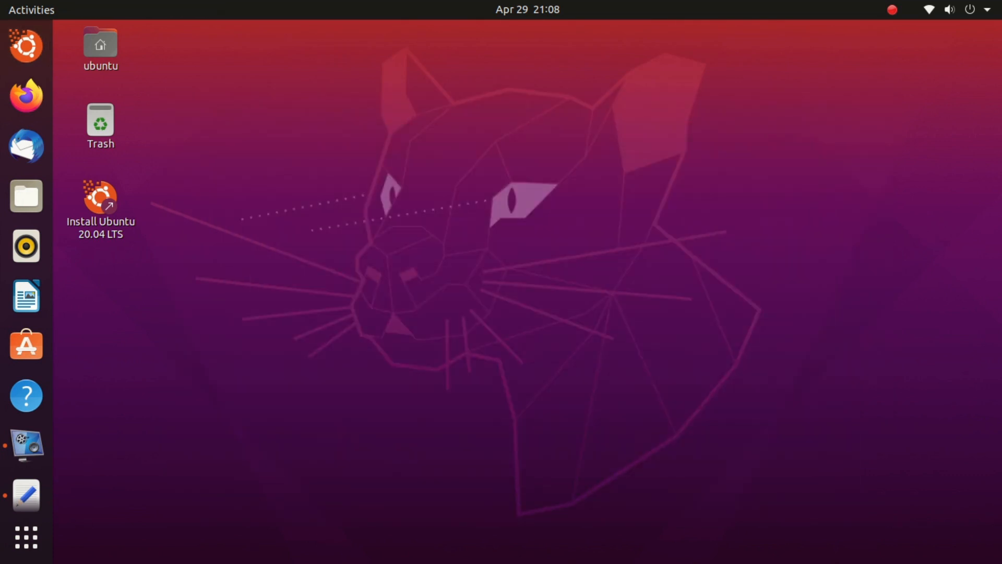
- Open the Home folder in Files, minimize its window, and restore it
{"action": "left_click", "coordinate": [27, 196]}
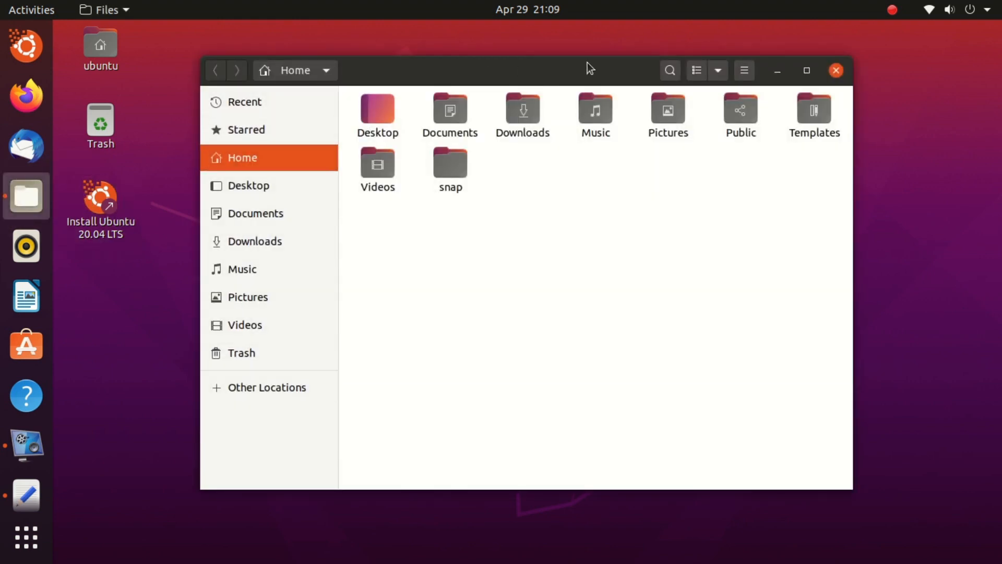
{"action": "left_click", "coordinate": [778, 72]}
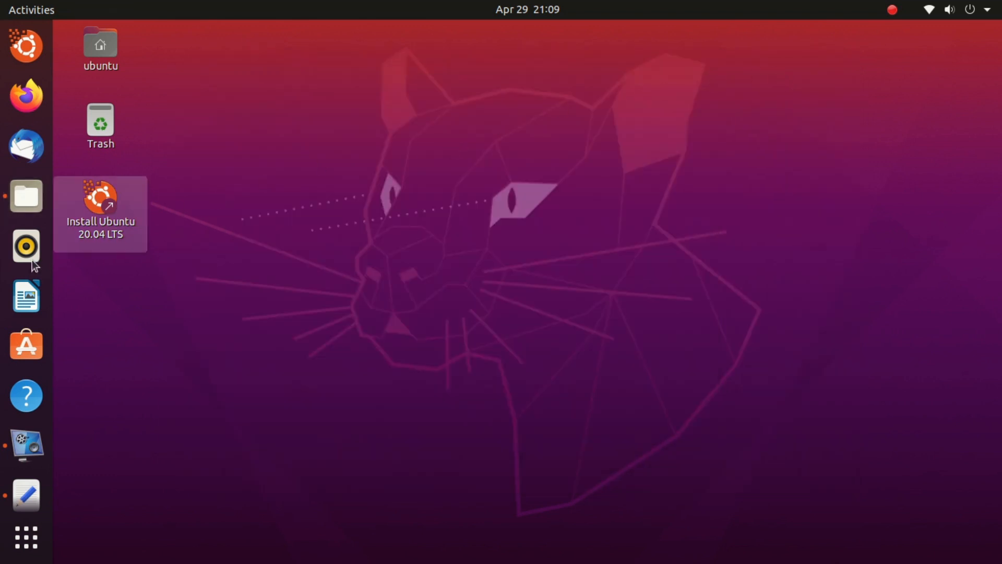
{"action": "left_click", "coordinate": [26, 197]}
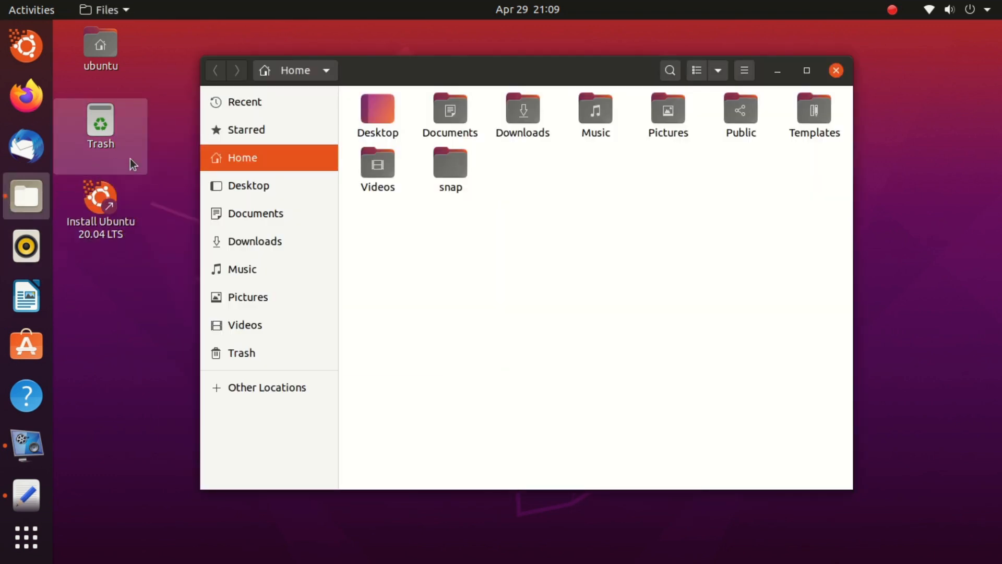
- Switch back and forth between the two workspaces in the activities overview, then return to the Files window and close it
{"action": "key", "text": "super"}
{"action": "key", "text": "ctrl+alt+Down"}
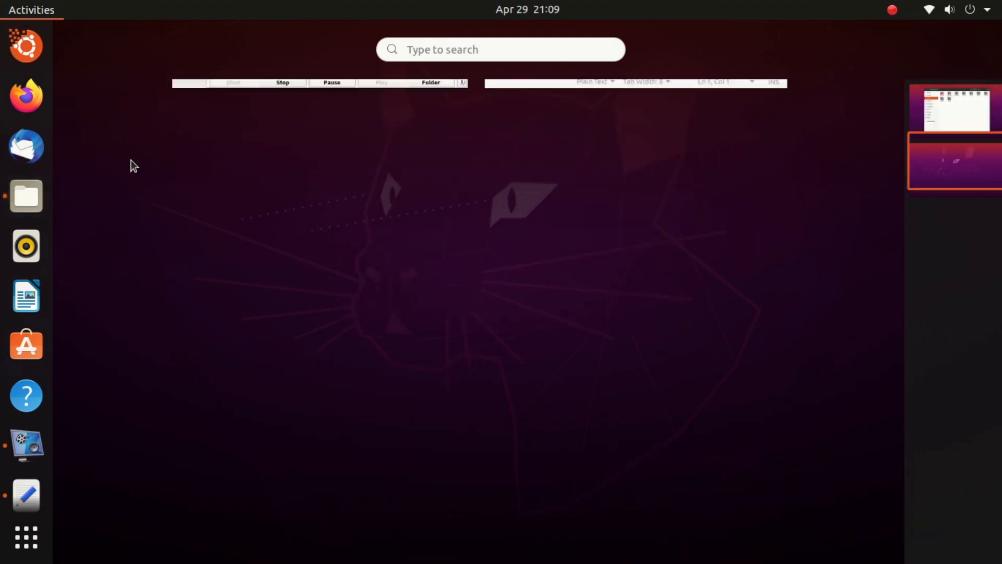
{"action": "key", "text": "ctrl+alt+Up"}
{"action": "key", "text": "ctrl+alt+Down"}
{"action": "key", "text": "ctrl+alt+Up"}
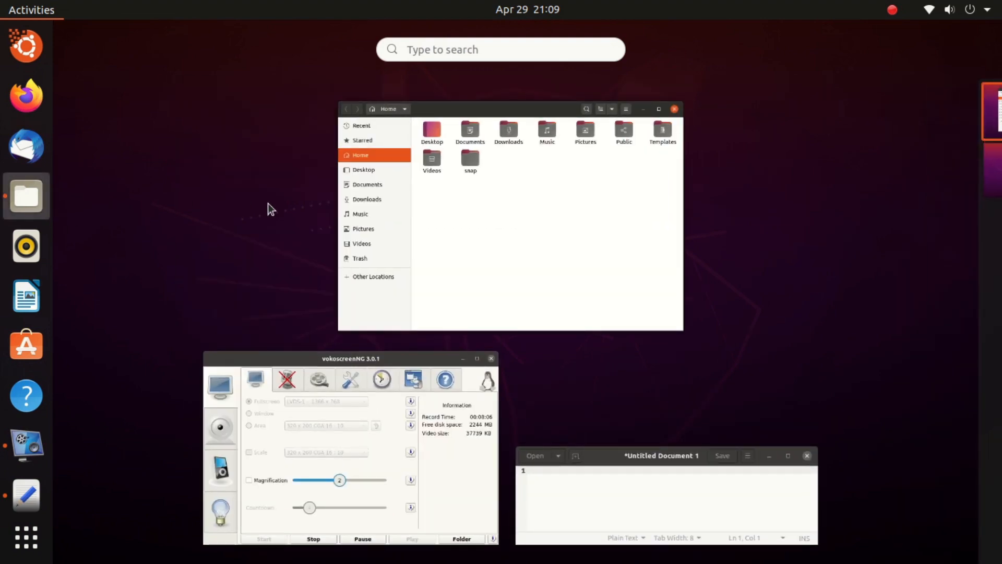
{"action": "left_click", "coordinate": [418, 180]}
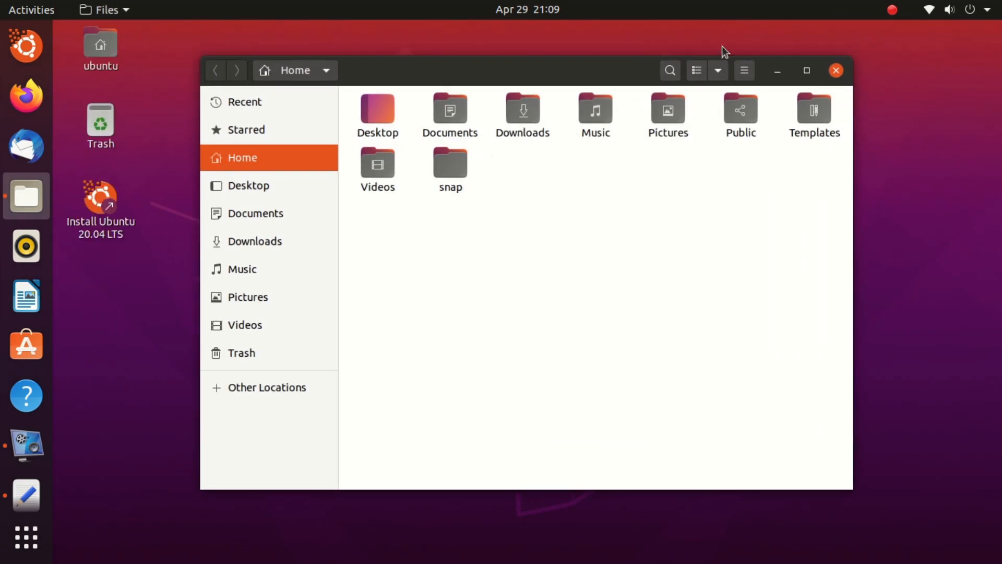
{"action": "left_click", "coordinate": [836, 70]}
- View the system menu and the calendar with its notification area, closing each one again
{"action": "left_click", "coordinate": [969, 9]}
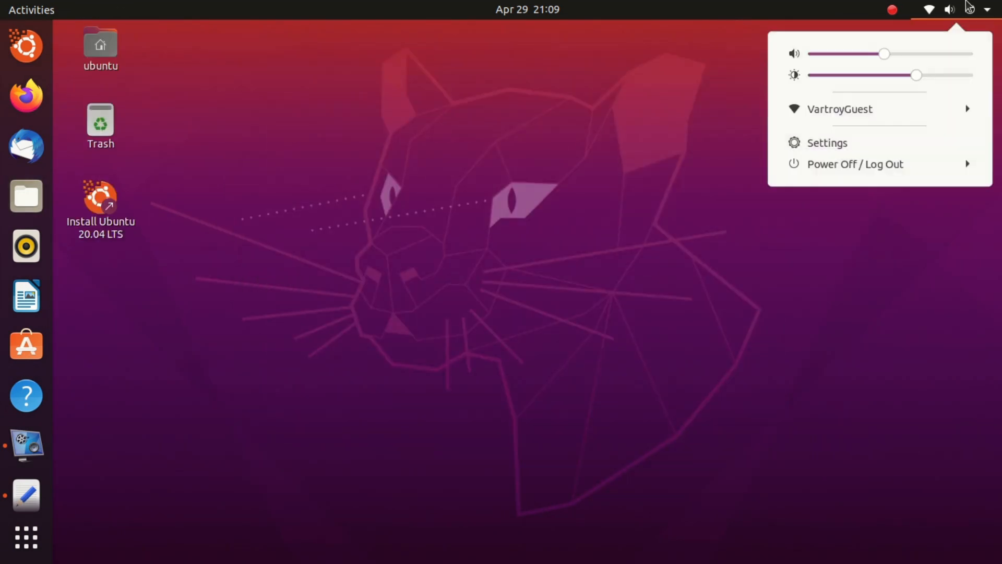
{"action": "left_click", "coordinate": [969, 9]}
{"action": "left_click", "coordinate": [515, 7]}
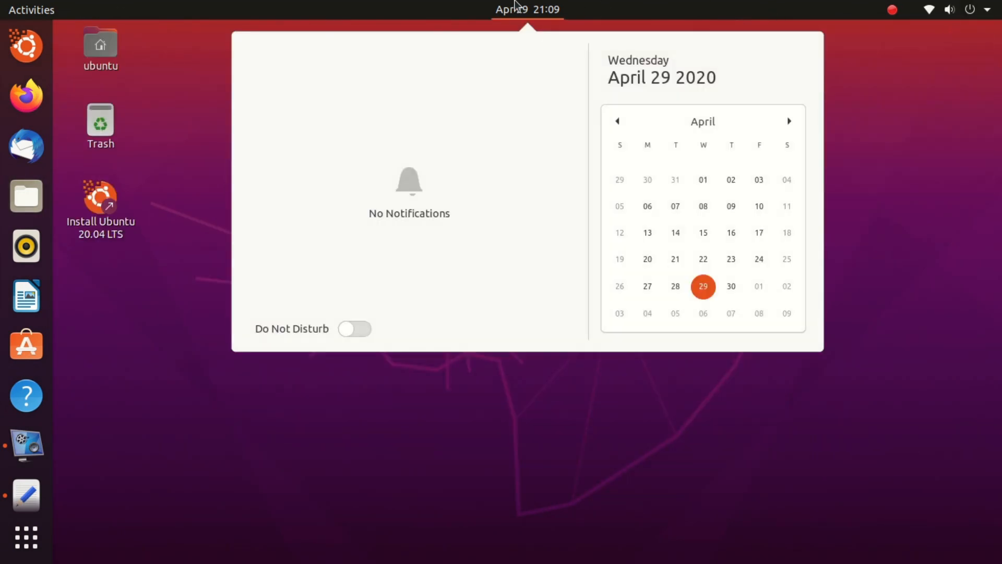
{"action": "left_click", "coordinate": [515, 6]}
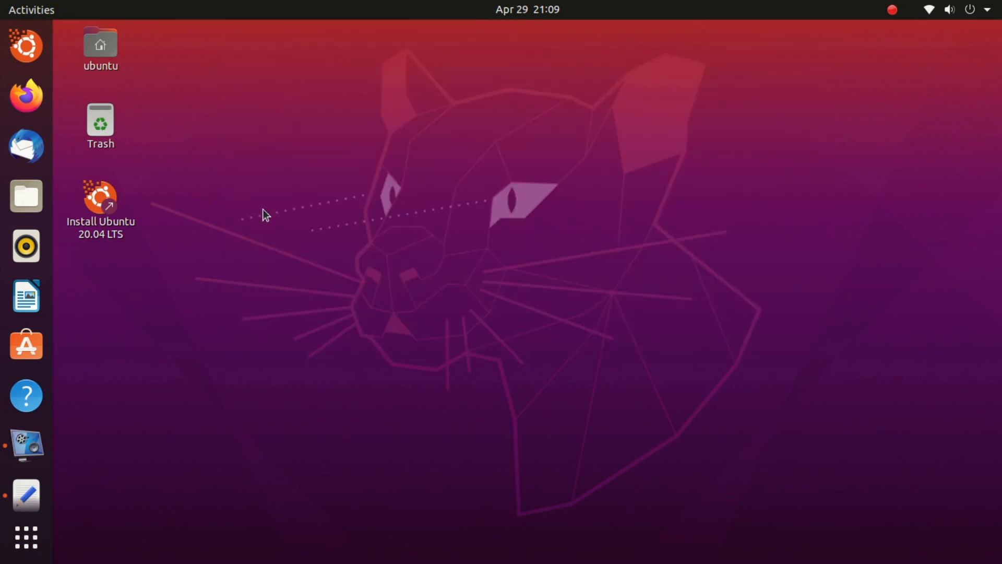
- Open Ubuntu Software to view its Explore page, then minimize it
{"action": "left_click", "coordinate": [27, 343]}
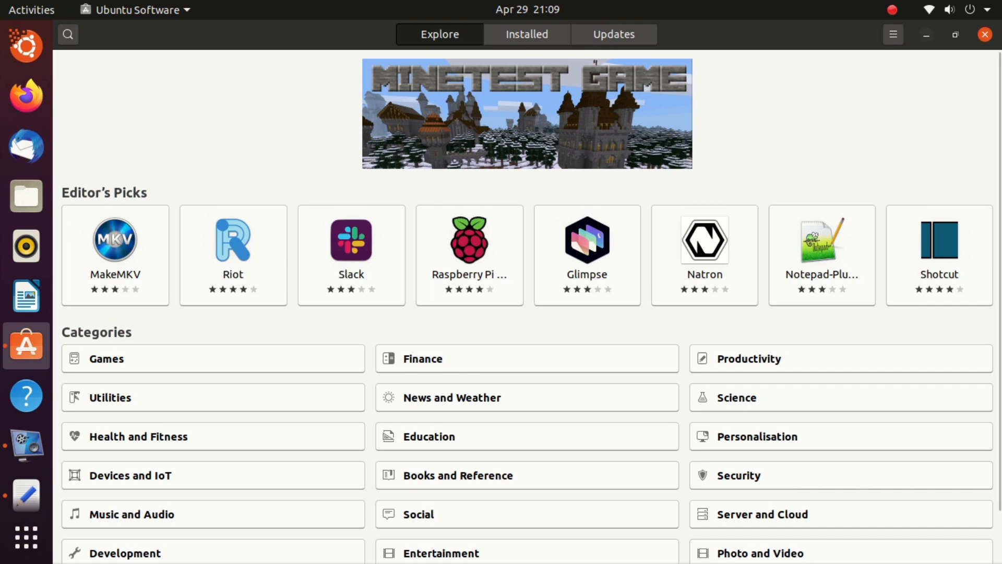
{"action": "left_click", "coordinate": [927, 35]}
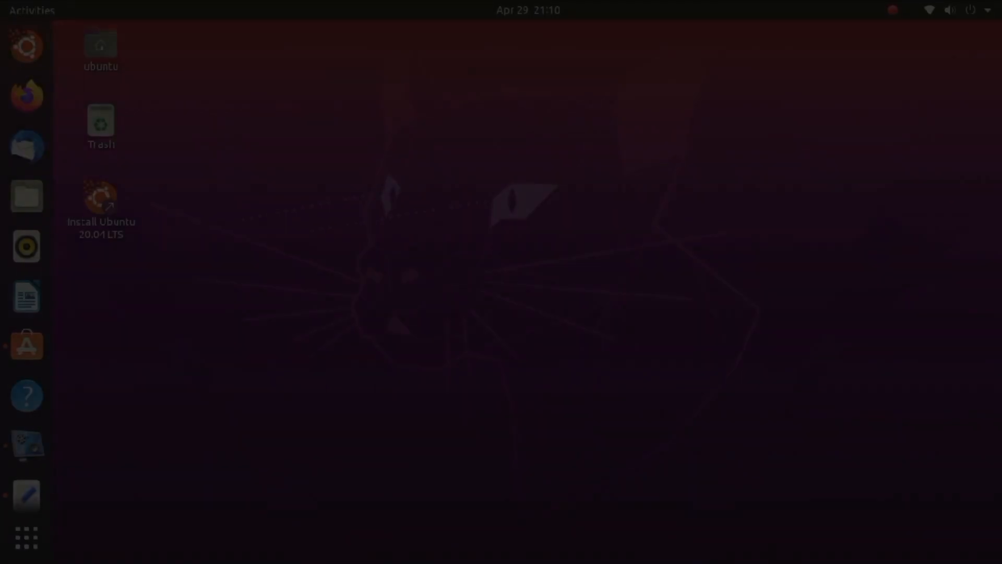
- Open Software & Updates through a search for "sof" and enable the universe and multiverse sources, keeping Main server as the download location
{"action": "key", "text": "super"}
{"action": "type", "text": "sof"}
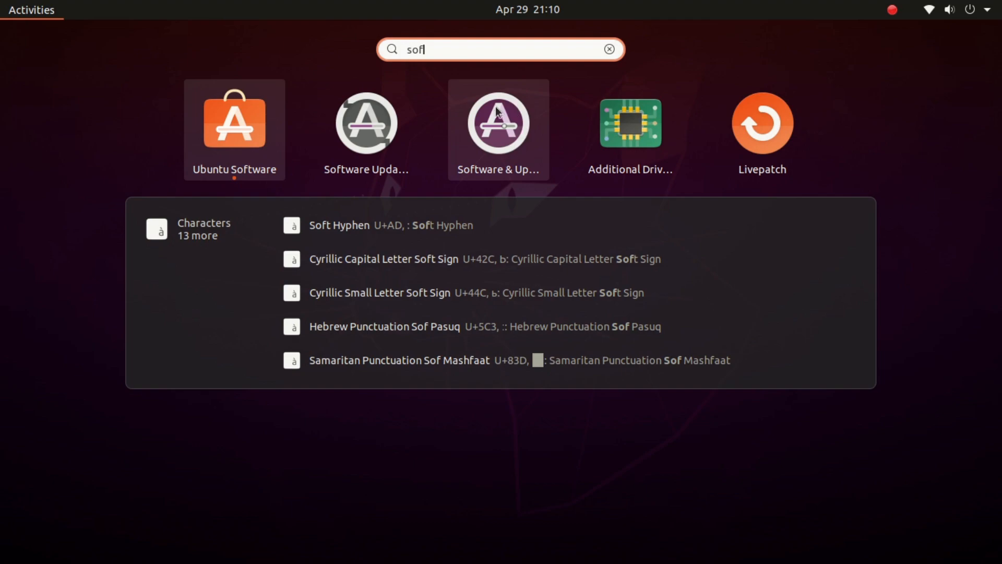
{"action": "left_click", "coordinate": [500, 123]}
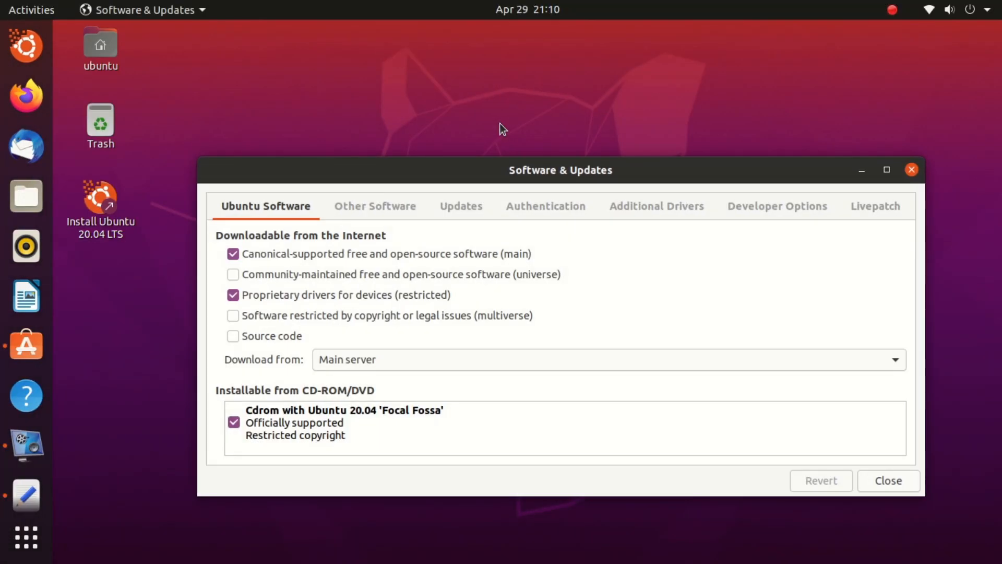
{"action": "left_click_drag", "start_coordinate": [540, 160], "coordinate": [486, 87]}
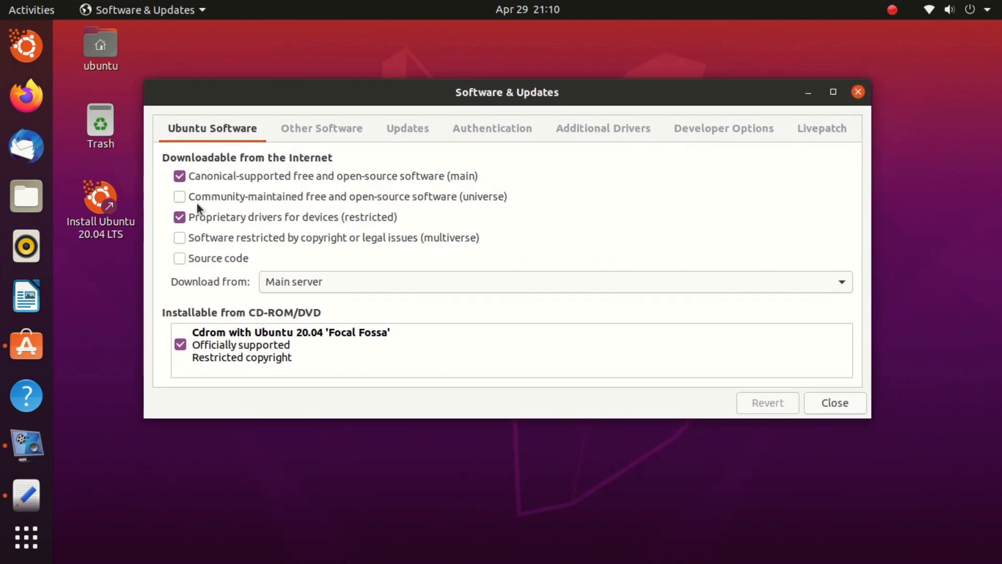
{"action": "left_click", "coordinate": [180, 196]}
{"action": "left_click", "coordinate": [178, 239]}
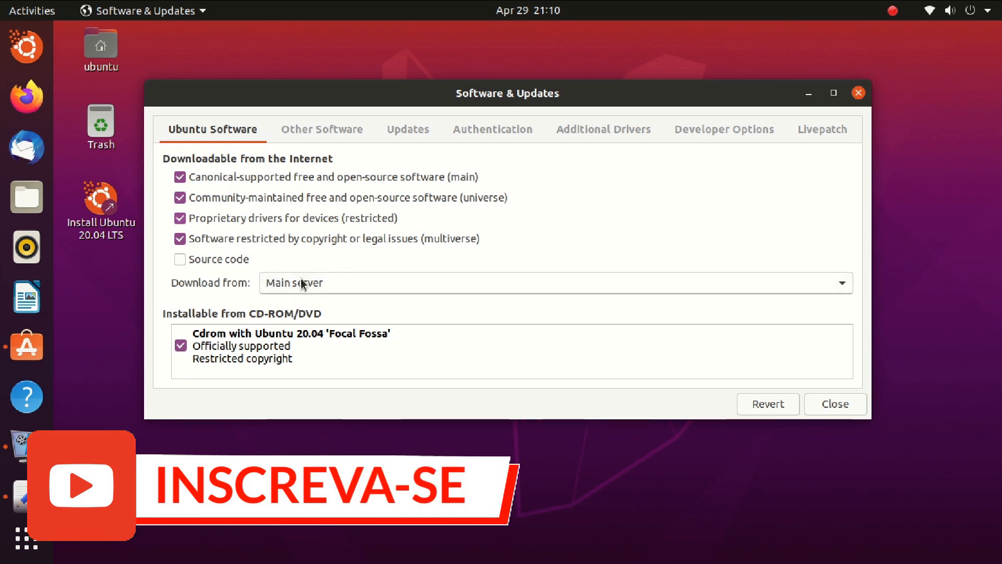
{"action": "left_click", "coordinate": [335, 287]}
{"action": "left_click", "coordinate": [334, 285]}
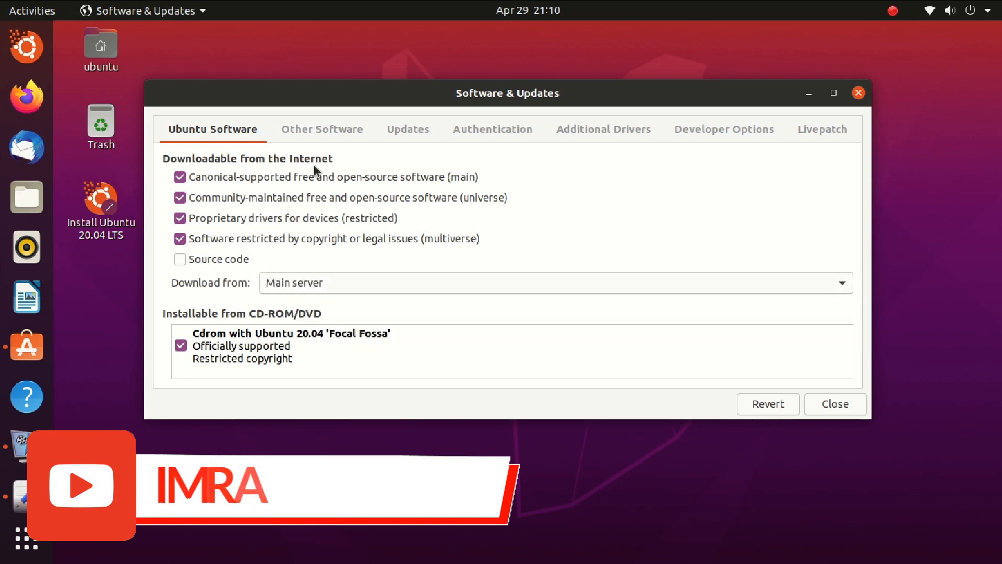
- Review the Other Software, Updates, Authentication and Additional Drivers settings, then close Software & Updates without reloading the software information
{"action": "left_click", "coordinate": [331, 132]}
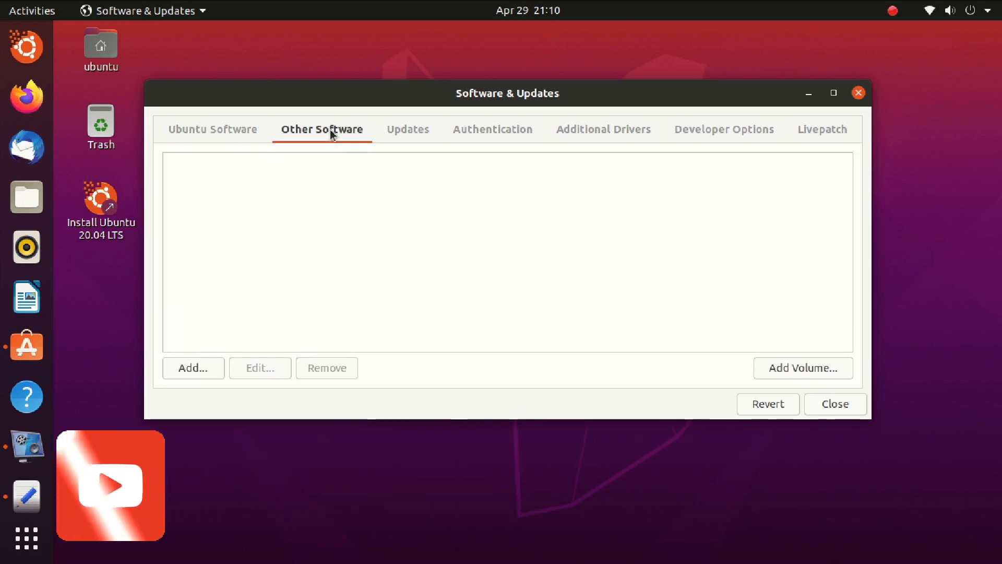
{"action": "left_click", "coordinate": [402, 125]}
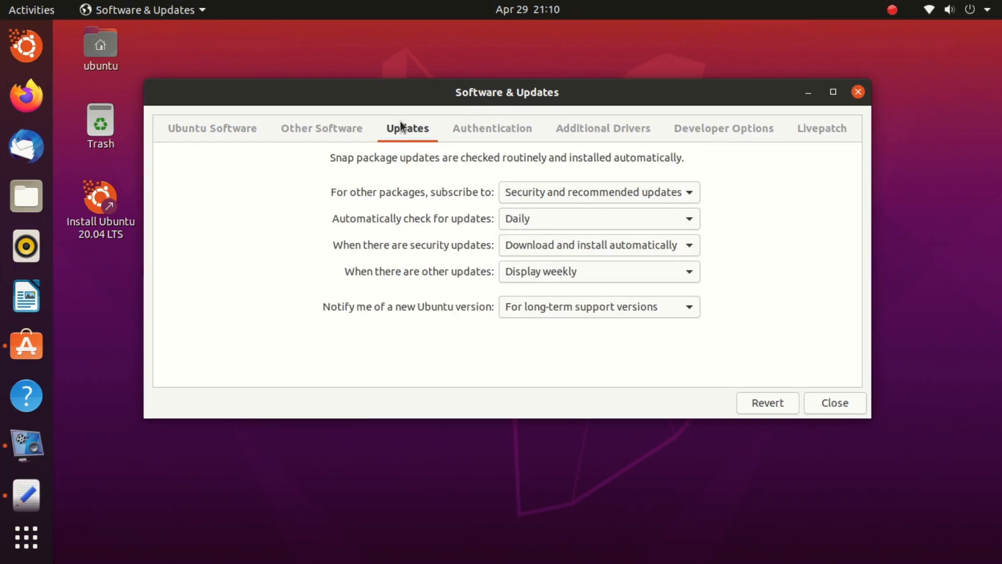
{"action": "left_click", "coordinate": [482, 119]}
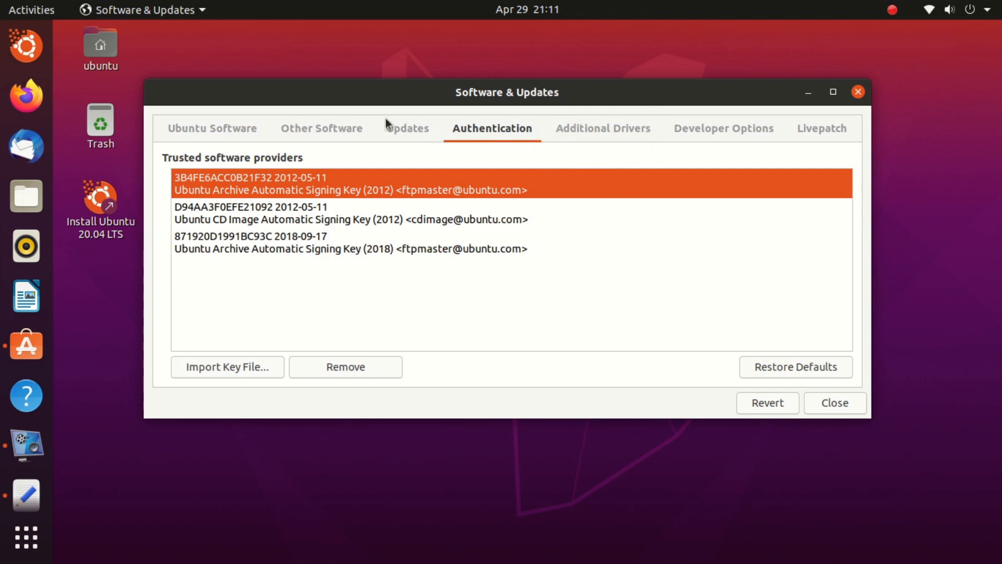
{"action": "left_click", "coordinate": [584, 126]}
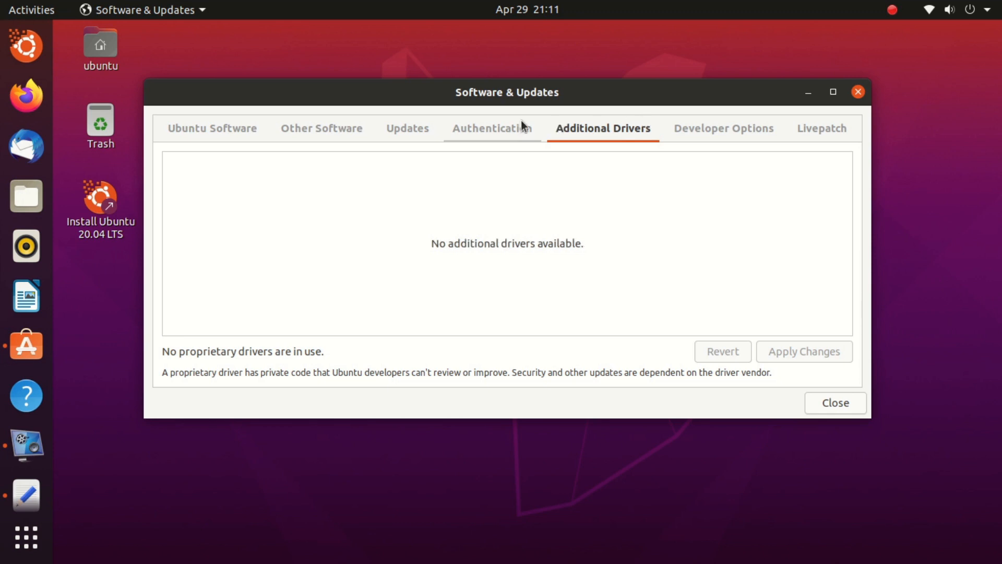
{"action": "left_click", "coordinate": [420, 129]}
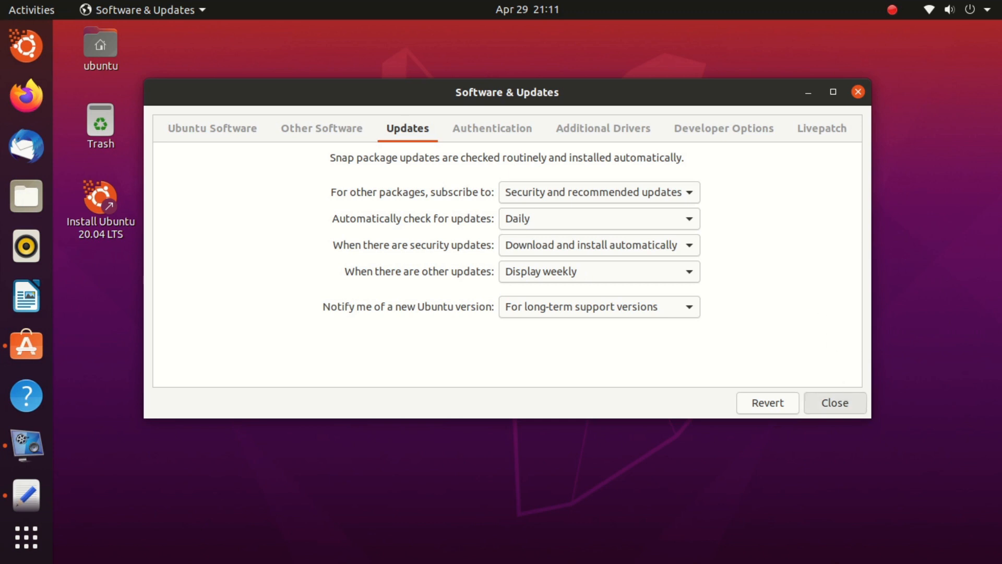
{"action": "left_click", "coordinate": [840, 402]}
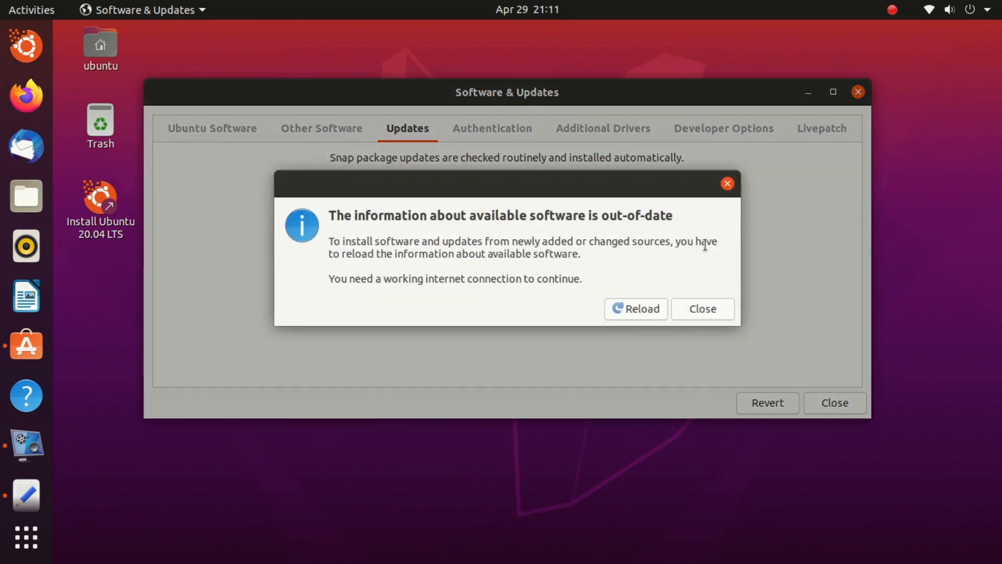
{"action": "left_click", "coordinate": [703, 309]}
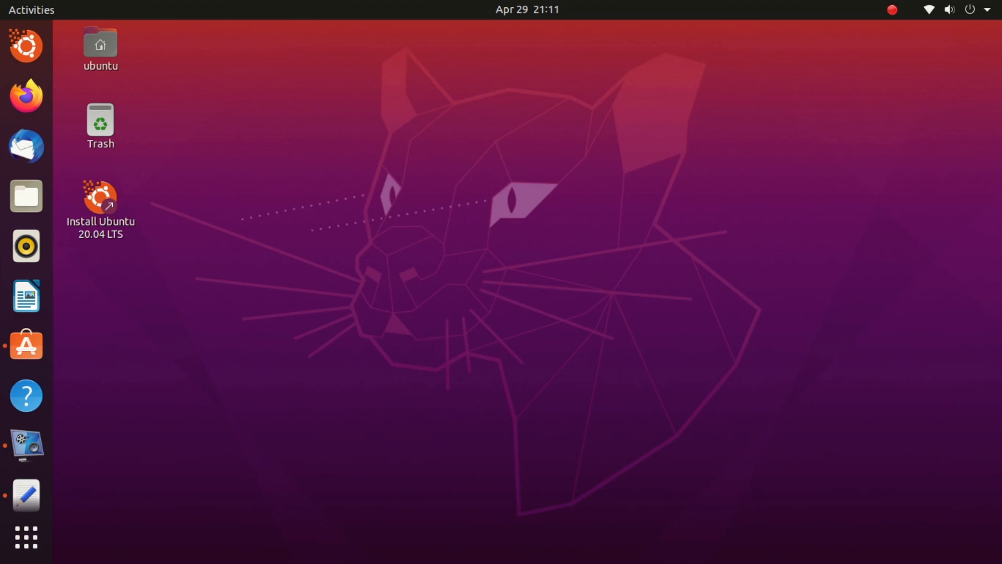
- Bring back Ubuntu Software, open a terminal over it and write "sudo apt install ubuntu-restricted-extras ........ (comando na descrição!!!)" without running it
{"action": "left_click", "coordinate": [26, 345]}
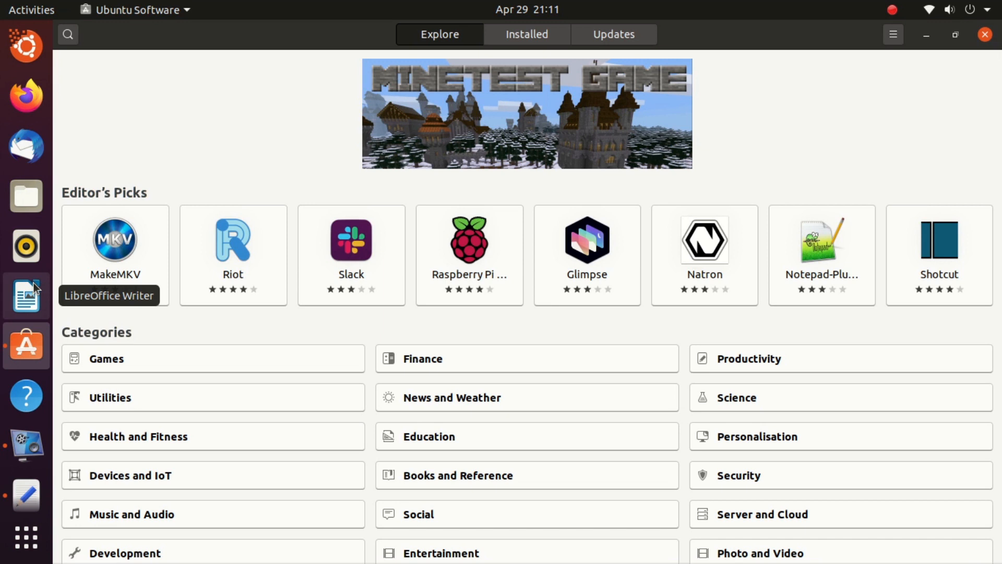
{"action": "key", "text": "ctrl+alt+t"}
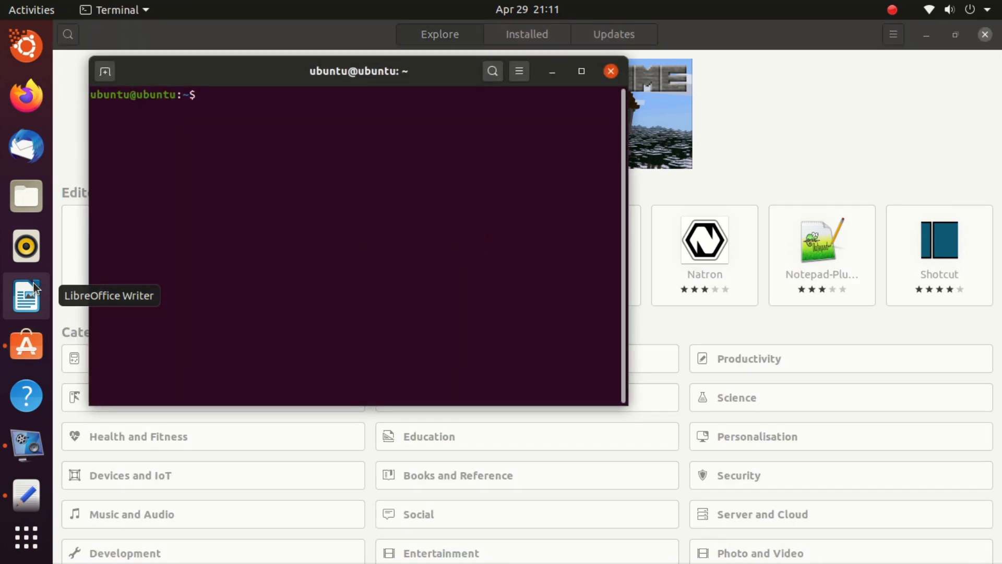
{"action": "type", "text": "sudo apt instal"}
{"action": "key", "text": "BackSpace"}
{"action": "type", "text": "l ubu"}
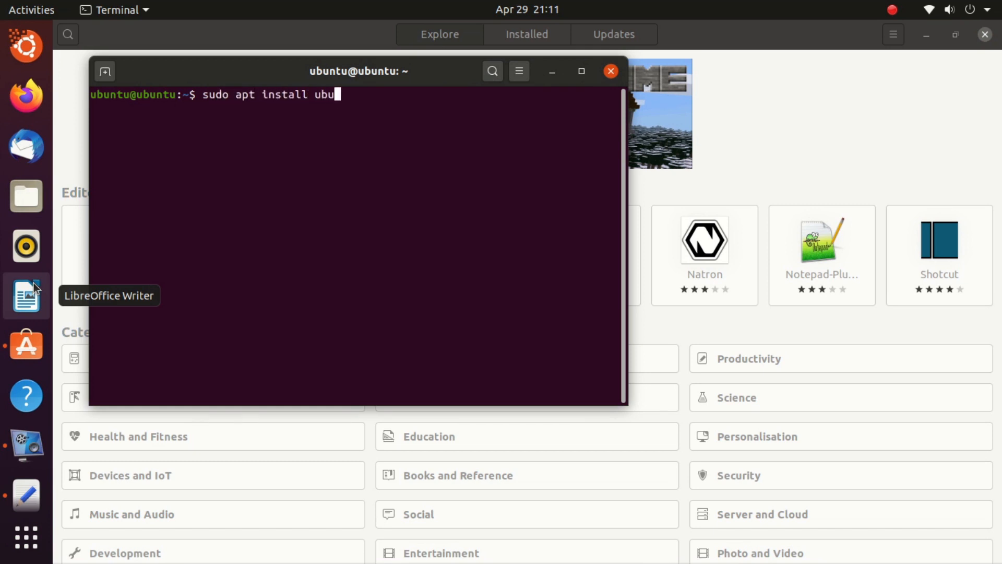
{"action": "type", "text": "ntu-restricte"}
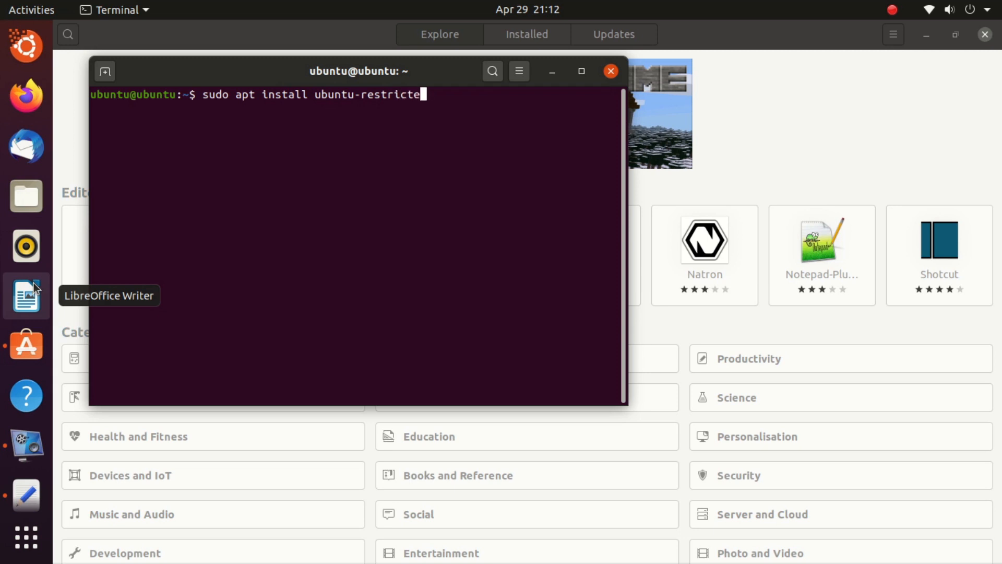
{"action": "type", "text": "d-extras ........ (comando na descr"}
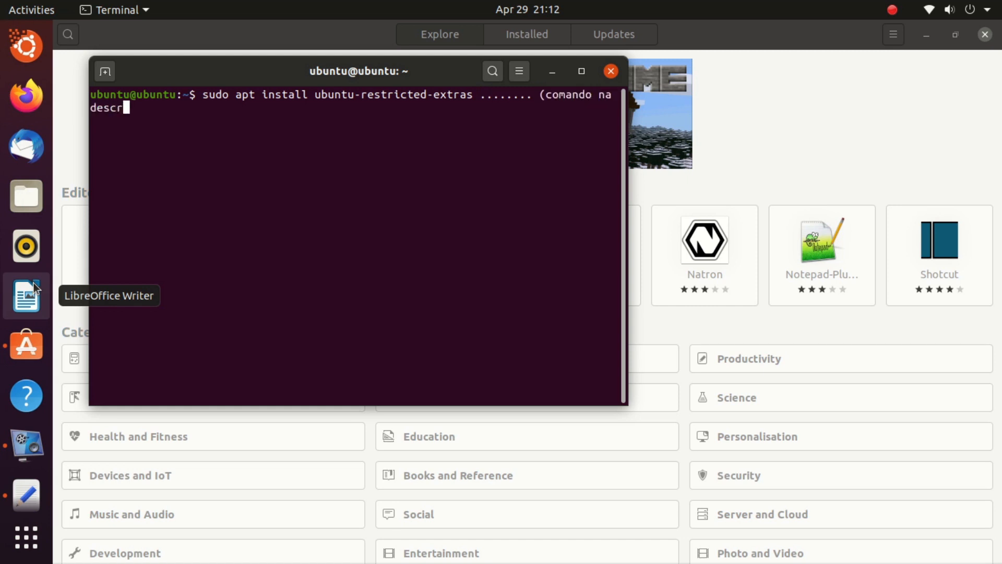
{"action": "type", "text": "ição!!!)"}
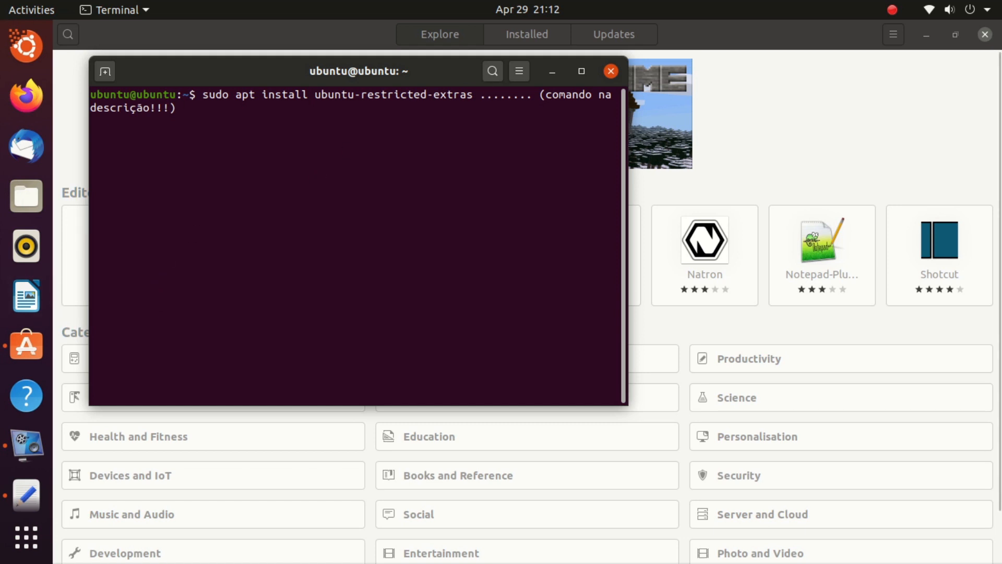
- Minimize the terminal, search Ubuntu Software for "rar", and quit the Ubuntu installer window covering it
{"action": "left_click", "coordinate": [551, 71]}
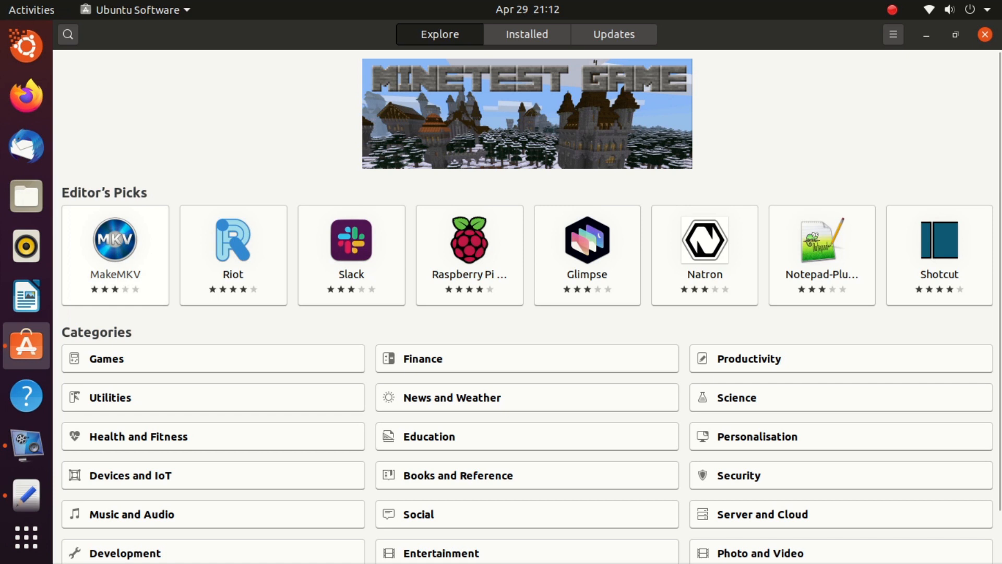
{"action": "key", "text": "ctrl+f"}
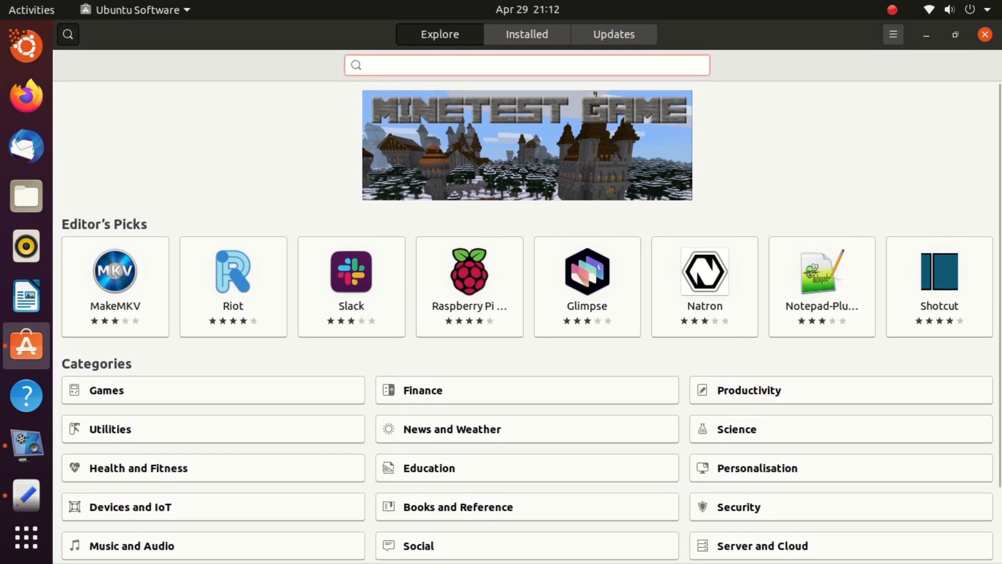
{"action": "key", "text": "Escape"}
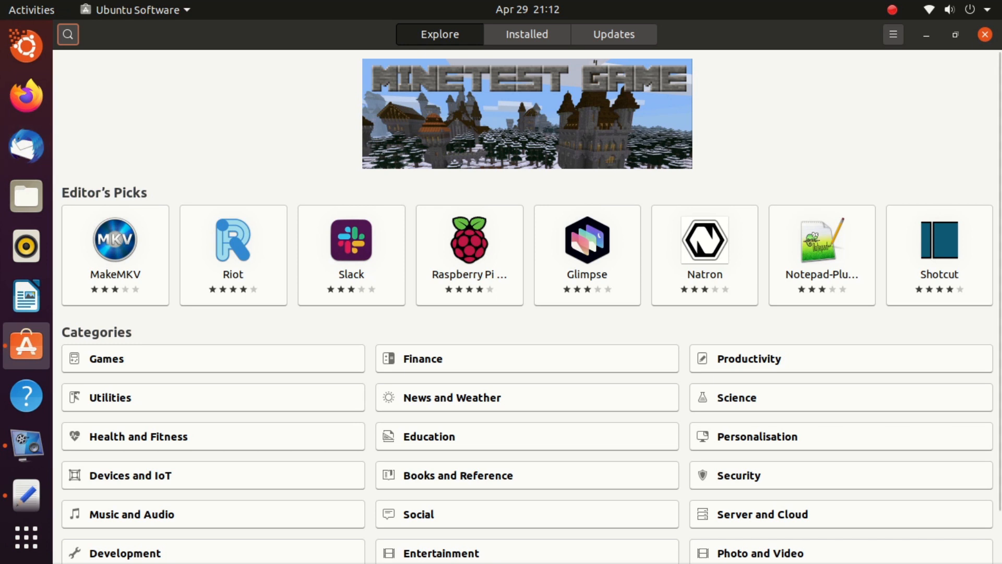
{"action": "left_click", "coordinate": [69, 34]}
{"action": "type", "text": "rar"}
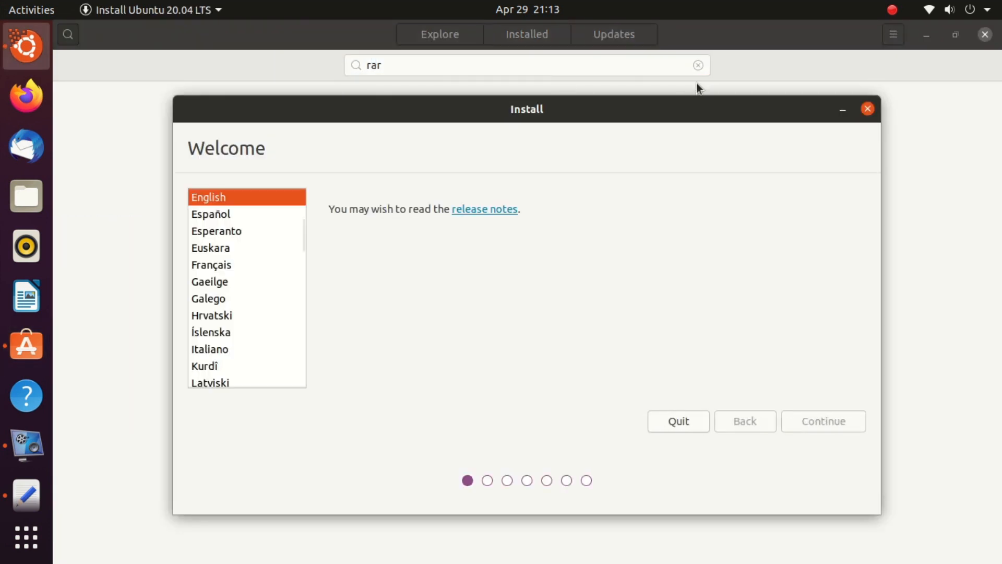
{"action": "left_click", "coordinate": [866, 109]}
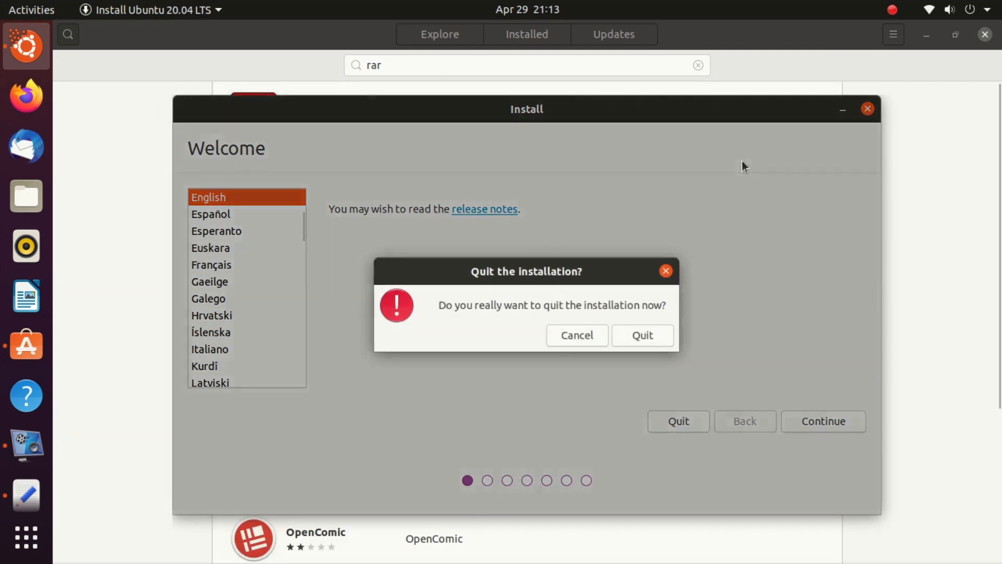
{"action": "left_click", "coordinate": [653, 334]}
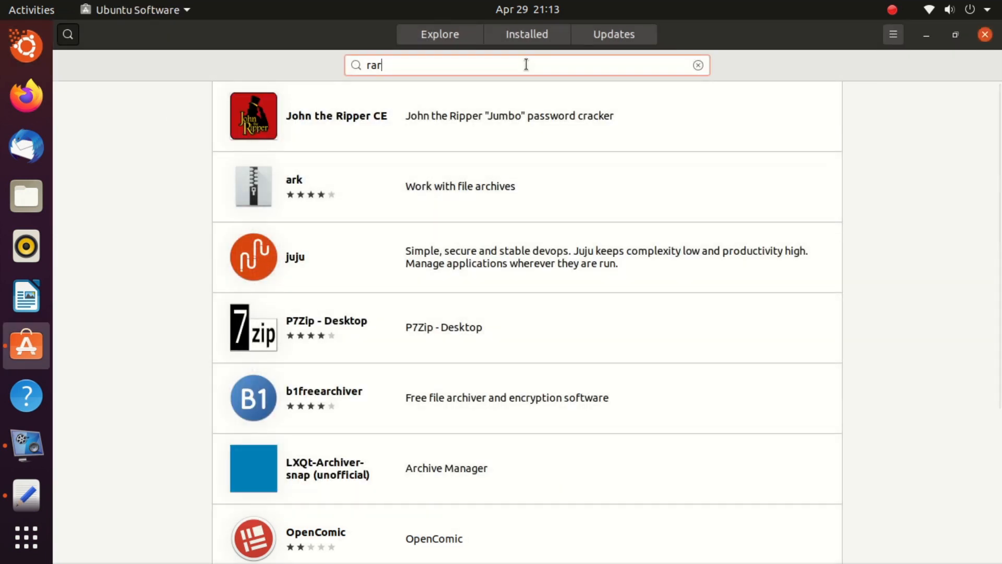
- Search Ubuntu Software for "gnome-tweak", and shorten the search term to "tweak"
{"action": "double_click", "coordinate": [490, 60]}
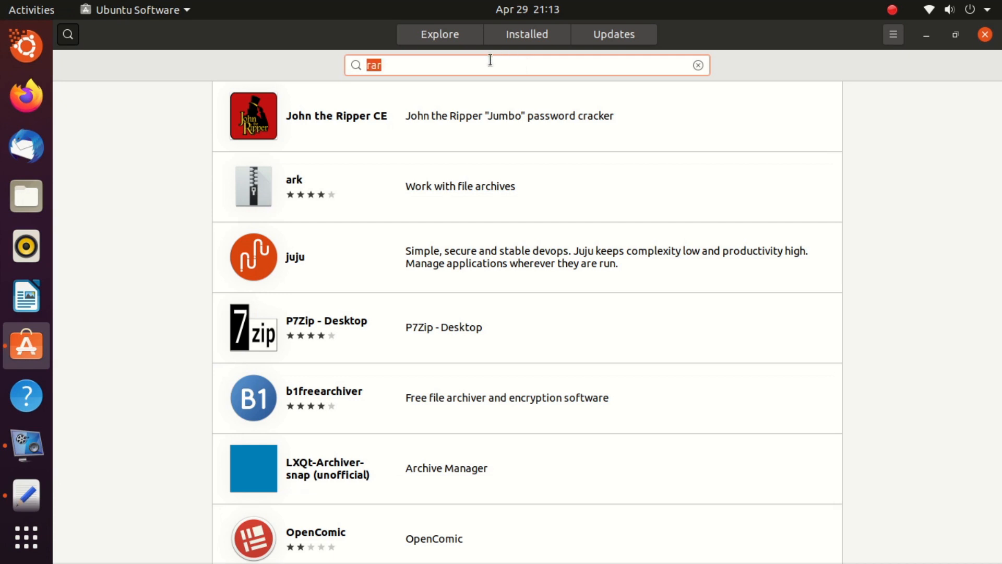
{"action": "type", "text": "gnome-t"}
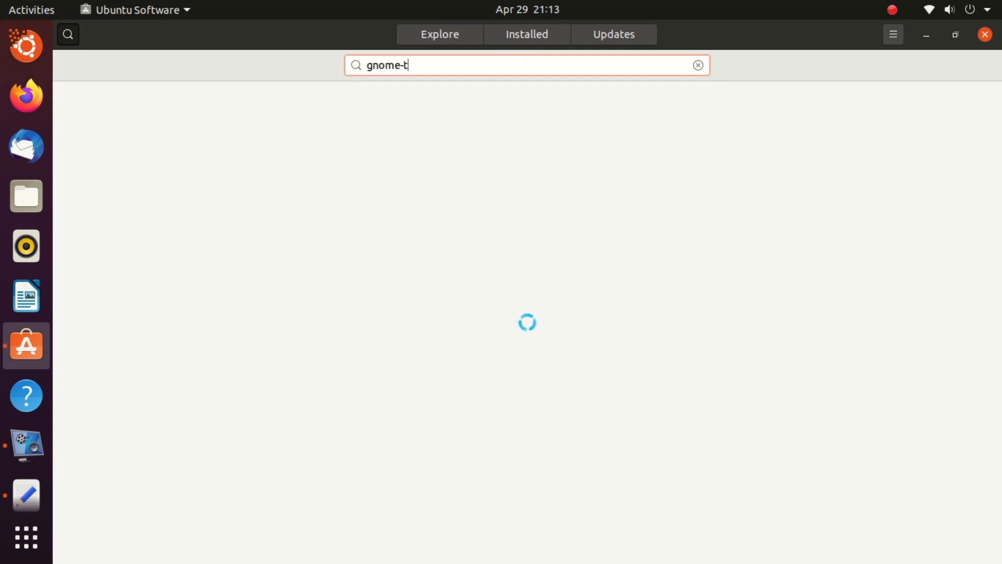
{"action": "type", "text": "weal"}
{"action": "key", "text": "BackSpace"}
{"action": "type", "text": "k"}
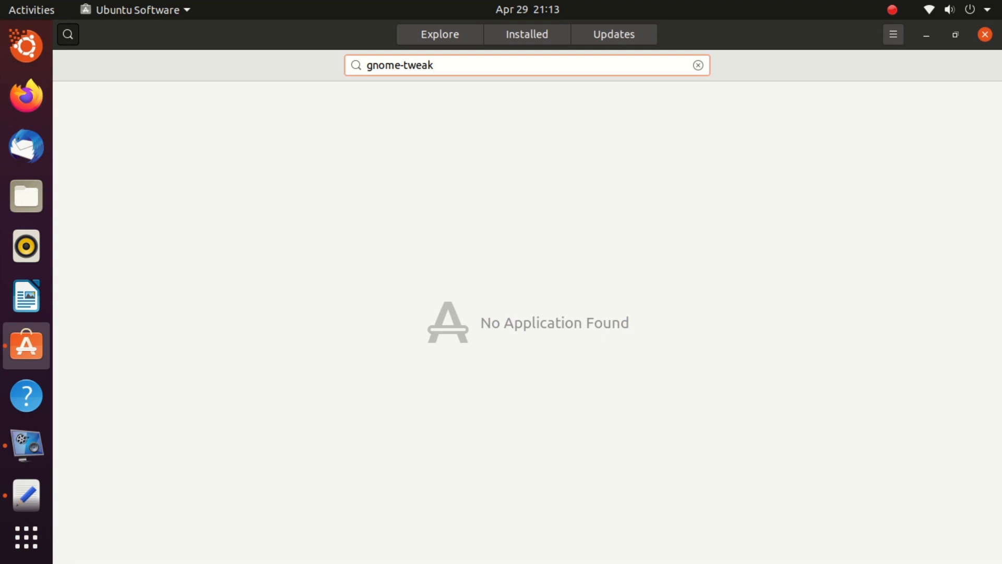
{"action": "key", "text": "ctrl+Left"}
{"action": "key", "text": "ctrl+shift+Left"}
{"action": "key", "text": "BackSpace"}
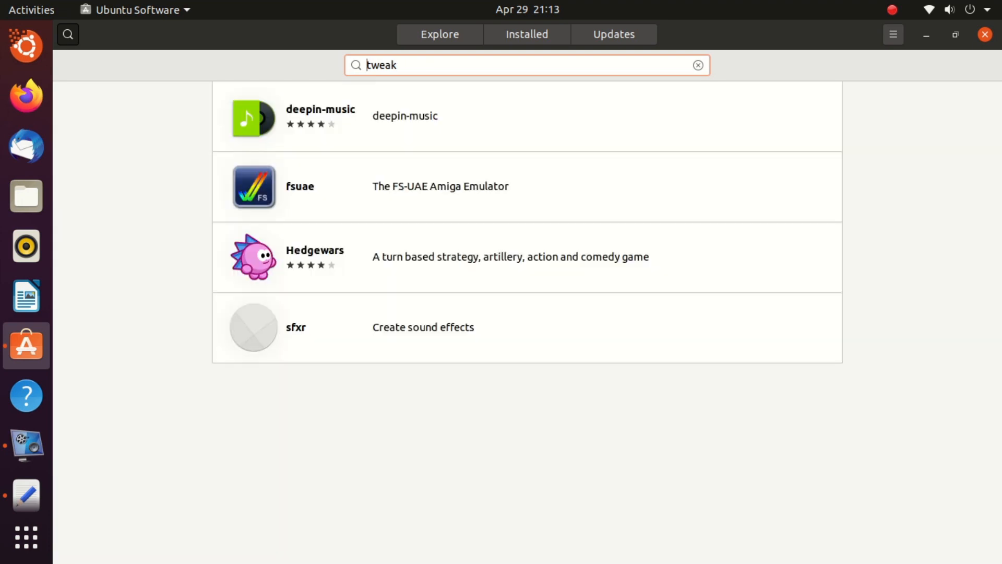
- Launch Software Updater through a search for "sof" to check for updates, and open and close Software & Updates the same way
{"action": "key", "text": "super"}
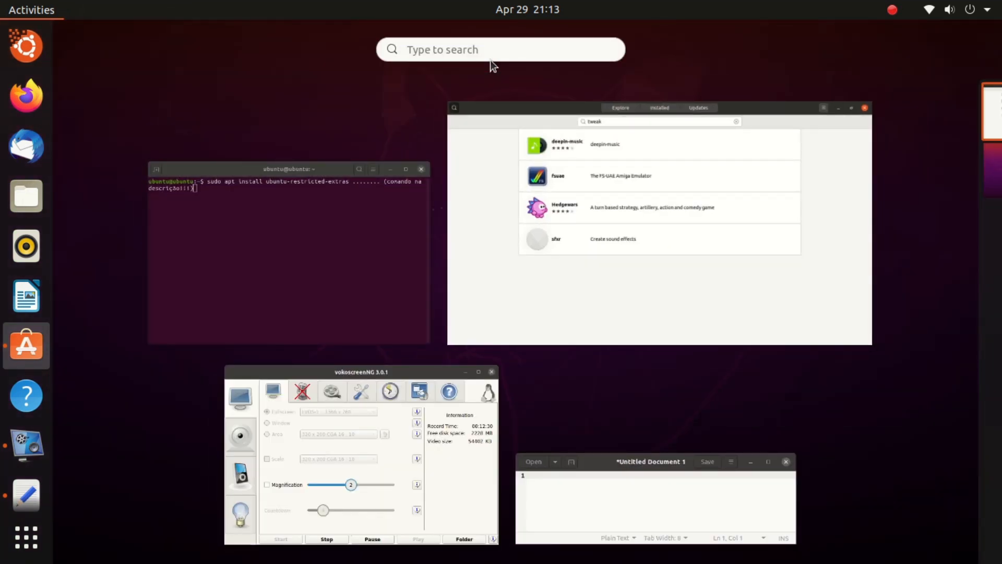
{"action": "type", "text": "sof"}
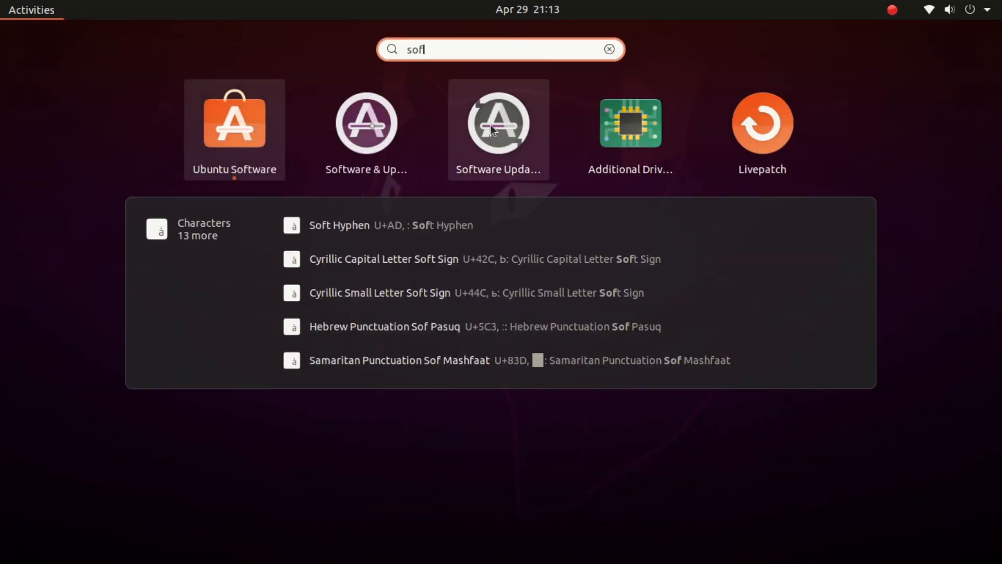
{"action": "key", "text": "Return"}
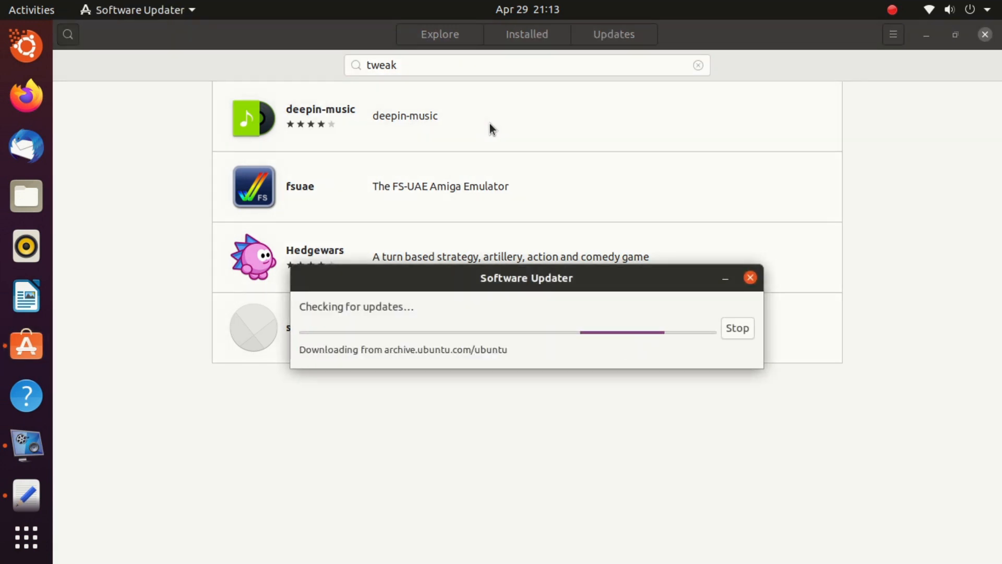
{"action": "key", "text": "super"}
{"action": "type", "text": "sof"}
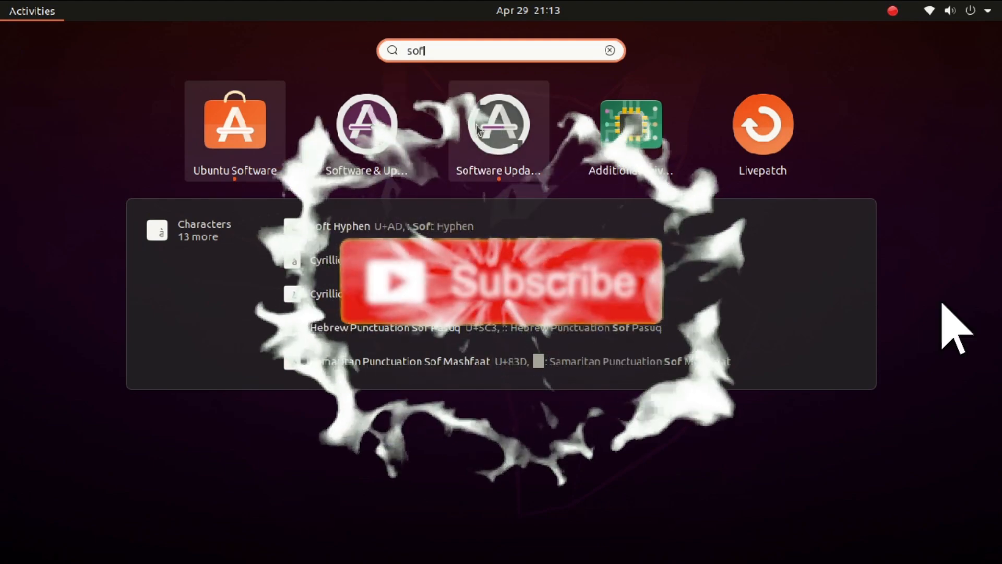
{"action": "left_click", "coordinate": [392, 126]}
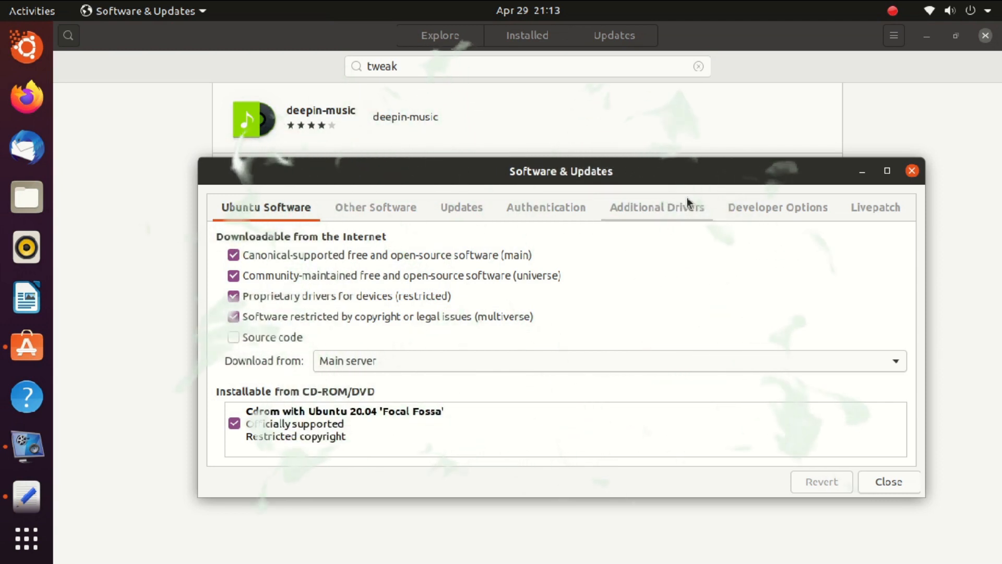
{"action": "left_click", "coordinate": [913, 174]}
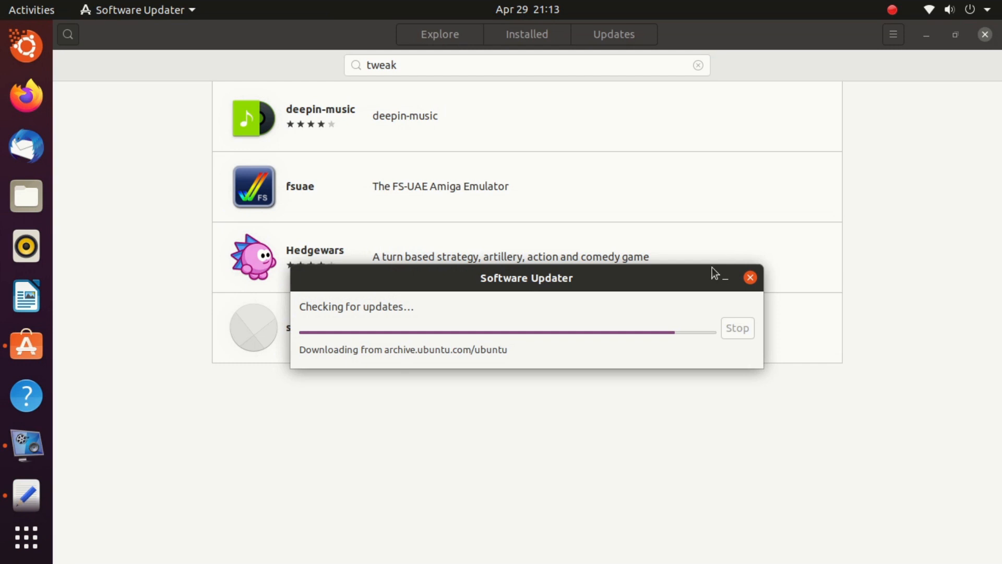
- Search Ubuntu Software for "gimp", open the GNU Image Manipulation Program page, and review its channel options and description
{"action": "left_click", "coordinate": [479, 65]}
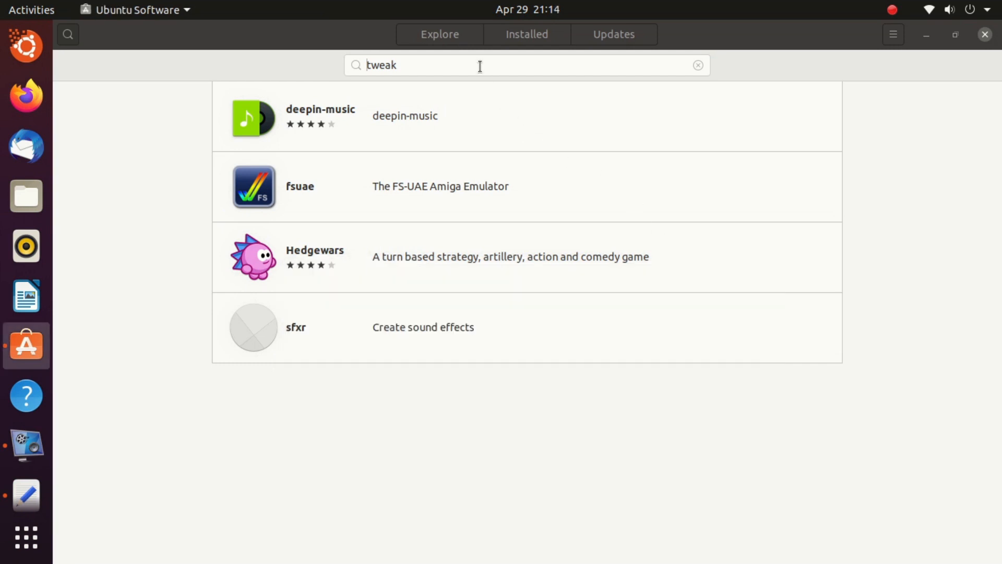
{"action": "type", "text": "gimp"}
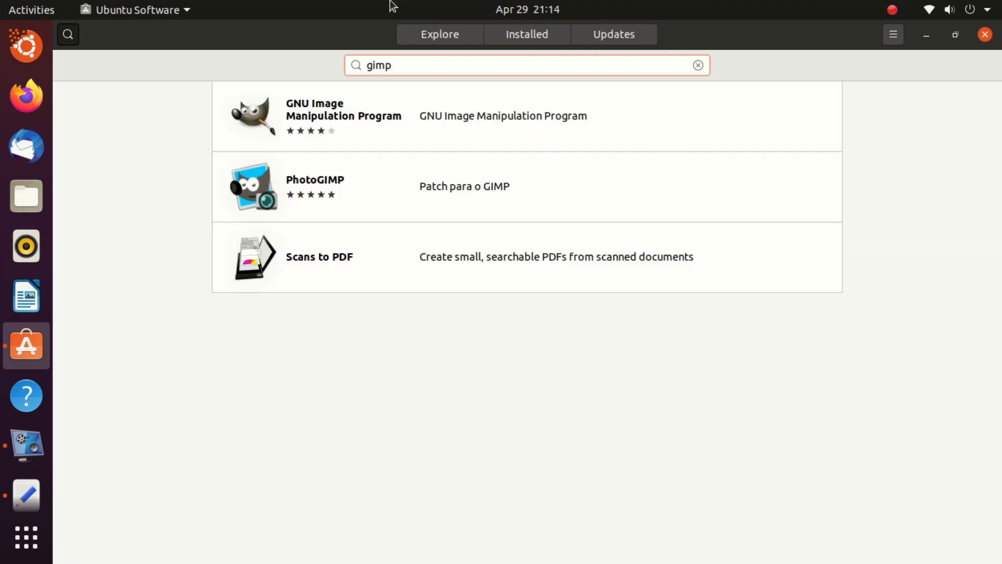
{"action": "left_click", "coordinate": [450, 96]}
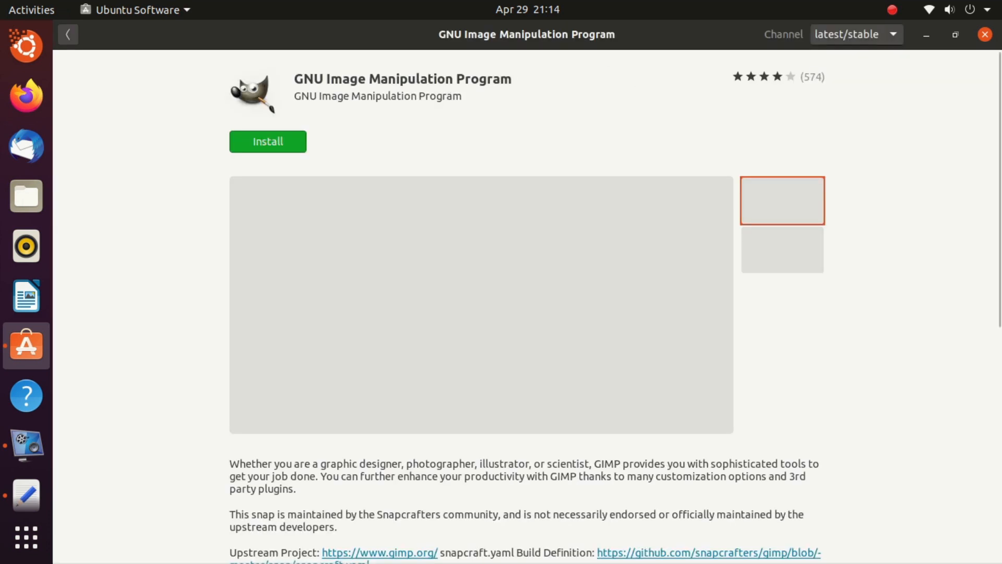
{"action": "left_click", "coordinate": [856, 35]}
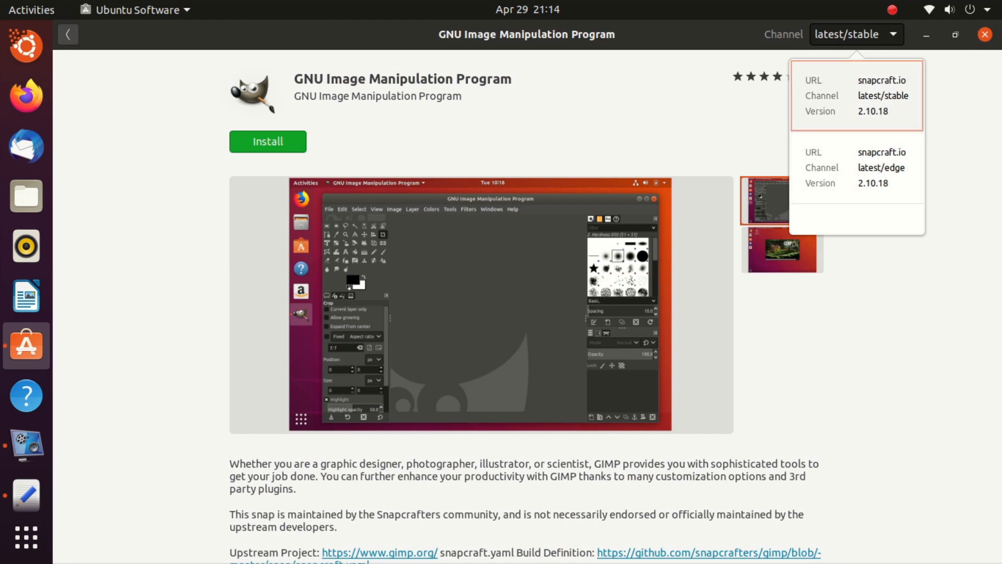
{"action": "key", "text": "Escape"}
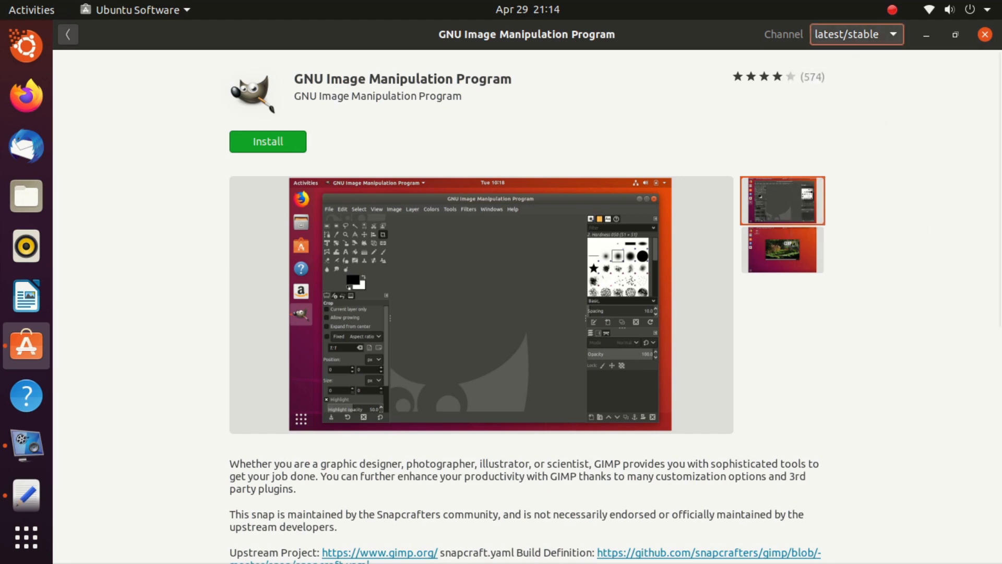
{"action": "scroll", "coordinate": [632, 77], "scroll_direction": "down", "scroll_amount": 5}
{"action": "scroll", "coordinate": [632, 78], "scroll_direction": "down", "scroll_amount": 2}
{"action": "scroll", "coordinate": [633, 77], "scroll_direction": "up", "scroll_amount": 10}
{"action": "scroll", "coordinate": [25, 152], "scroll_direction": "down", "scroll_amount": 2}
{"action": "scroll", "coordinate": [25, 152], "scroll_direction": "up", "scroll_amount": 1}
{"action": "scroll", "coordinate": [25, 153], "scroll_direction": "down", "scroll_amount": 2}
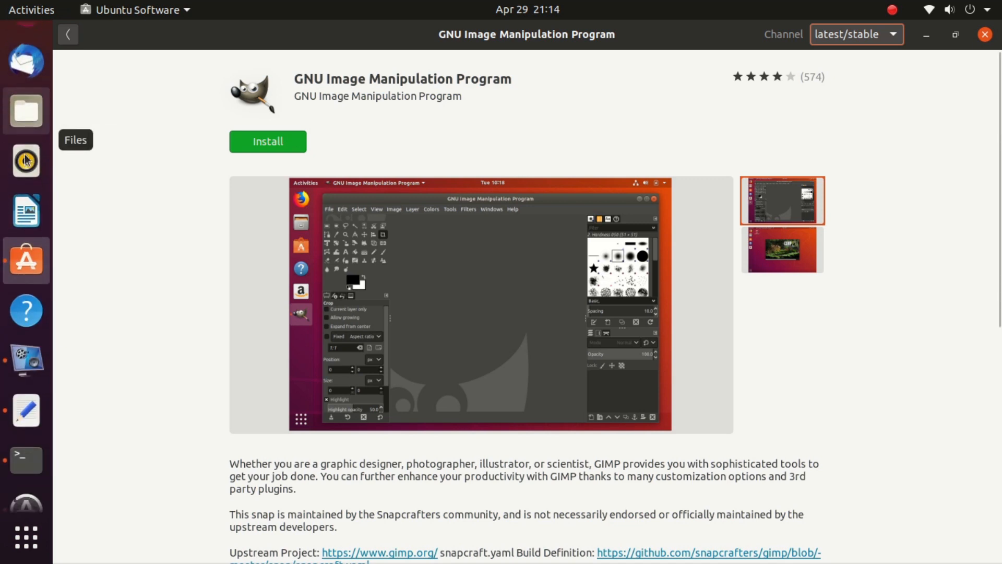
- Bring back the terminal and replace the note after "sudo apt install ubuntu-restricted-extras" with "rar unrar .... et"
{"action": "left_click", "coordinate": [27, 437]}
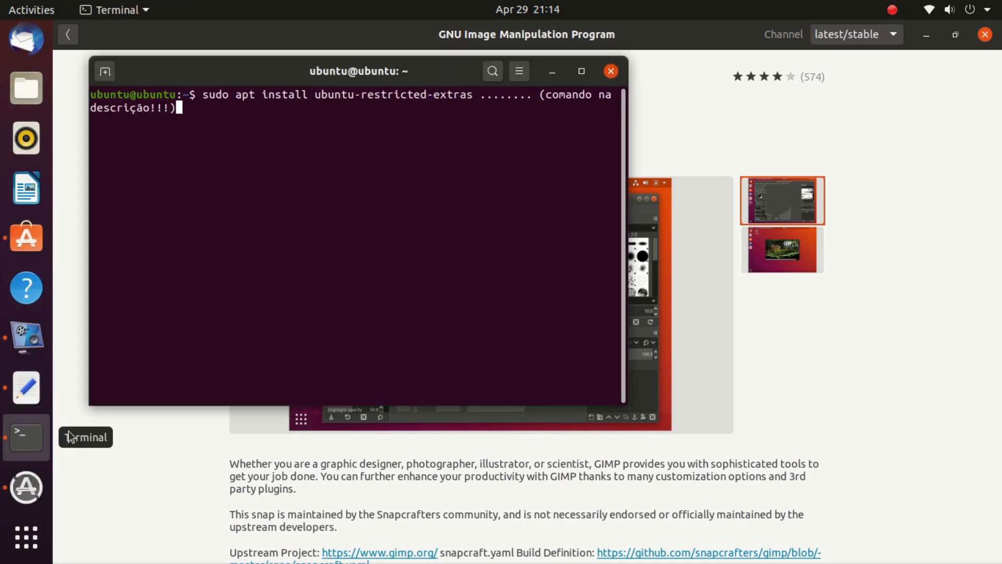
{"action": "double_click", "coordinate": [204, 94]}
{"action": "left_click", "coordinate": [424, 100]}
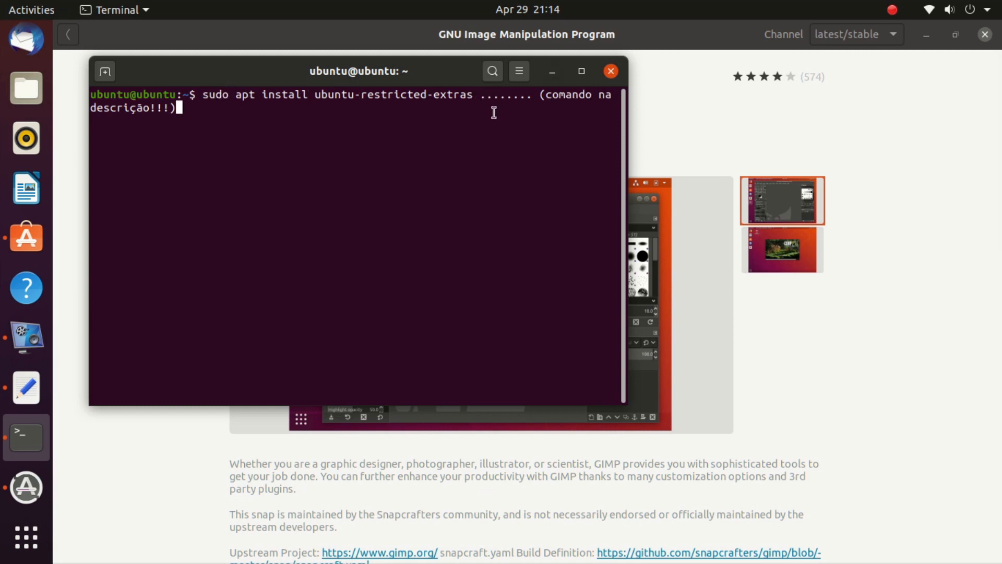
{"action": "key", "text": "BackSpace"}
{"action": "key", "text": "BackSpace"}
{"action": "key", "text": "BackSpace"}
{"action": "key", "text": "BackSpace"}
{"action": "key", "text": "BackSpace"}
{"action": "key", "text": "BackSpace"}
{"action": "key", "text": "BackSpace"}
{"action": "key", "text": "BackSpace"}
{"action": "key", "text": "BackSpace"}
{"action": "key", "text": "BackSpace"}
{"action": "key", "text": "BackSpace"}
{"action": "key", "text": "BackSpace"}
{"action": "key", "text": "BackSpace"}
{"action": "key", "text": "BackSpace"}
{"action": "key", "text": "BackSpace"}
{"action": "key", "text": "BackSpace"}
{"action": "key", "text": "BackSpace"}
{"action": "key", "text": "BackSpace"}
{"action": "key", "text": "BackSpace"}
{"action": "key", "text": "BackSpace"}
{"action": "key", "text": "BackSpace"}
{"action": "key", "text": "BackSpace"}
{"action": "key", "text": "BackSpace"}
{"action": "key", "text": "BackSpace"}
{"action": "key", "text": "BackSpace"}
{"action": "key", "text": "BackSpace"}
{"action": "key", "text": "BackSpace"}
{"action": "key", "text": "BackSpace"}
{"action": "key", "text": "BackSpace"}
{"action": "key", "text": "BackSpace"}
{"action": "key", "text": "BackSpace"}
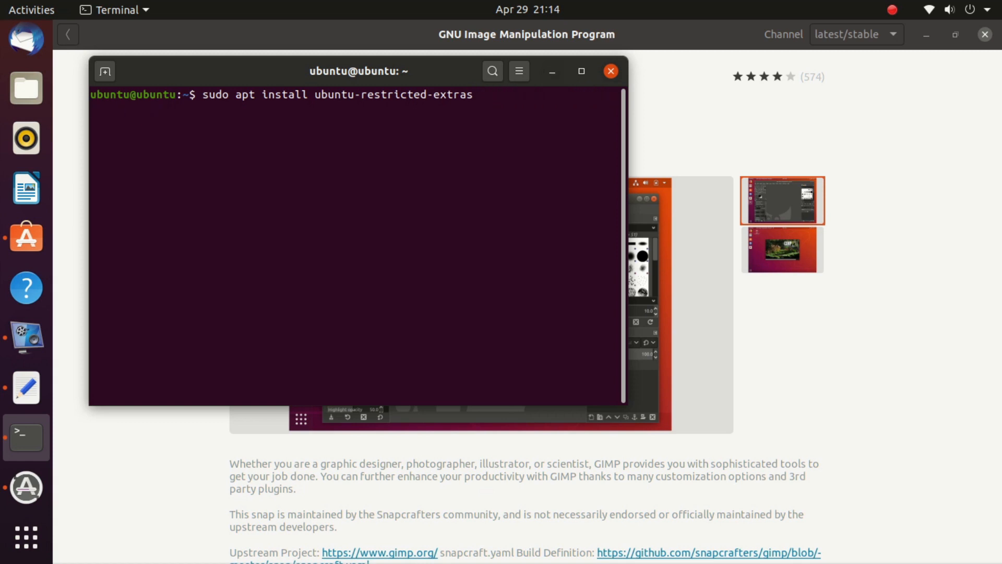
{"action": "type", "text": "rar unrar .... et"}
- Erase the terminal command back to "sudo", rewrite it as "sudo snap install gimp libreoffice" without running it, and return to Ubuntu Software
{"action": "key", "text": "BackSpace"}
{"action": "key", "text": "BackSpace"}
{"action": "key", "text": "BackSpace"}
{"action": "key", "text": "BackSpace"}
{"action": "key", "text": "BackSpace"}
{"action": "key", "text": "BackSpace"}
{"action": "key", "text": "BackSpace"}
{"action": "key", "text": "BackSpace"}
{"action": "key", "text": "BackSpace"}
{"action": "key", "text": "BackSpace"}
{"action": "key", "text": "BackSpace"}
{"action": "key", "text": "BackSpace"}
{"action": "key", "text": "BackSpace"}
{"action": "key", "text": "BackSpace"}
{"action": "key", "text": "BackSpace"}
{"action": "key", "text": "BackSpace"}
{"action": "key", "text": "BackSpace"}
{"action": "key", "text": "BackSpace"}
{"action": "key", "text": "BackSpace"}
{"action": "key", "text": "BackSpace"}
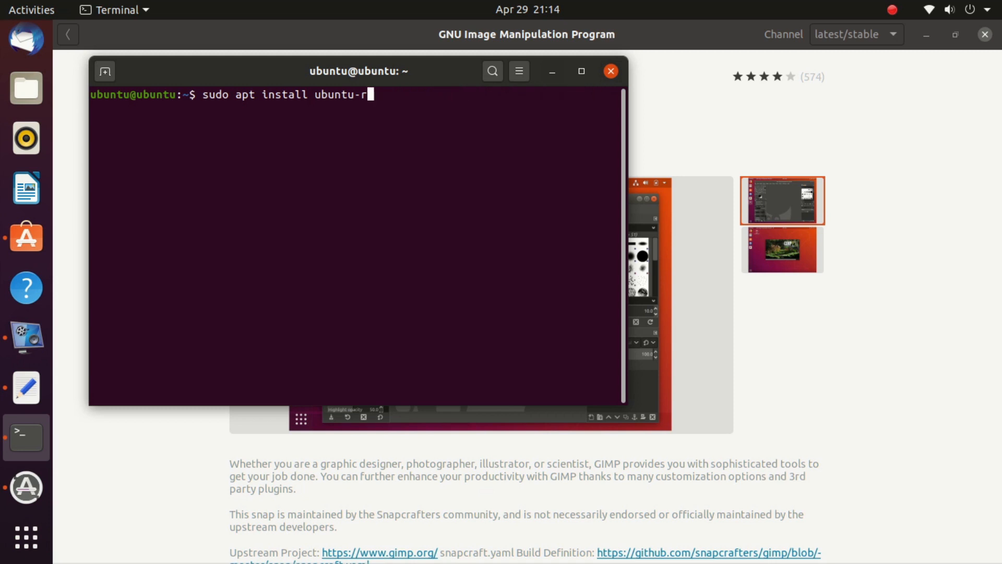
{"action": "key", "text": "BackSpace"}
{"action": "key", "text": "BackSpace"}
{"action": "key", "text": "BackSpace"}
{"action": "key", "text": "BackSpace"}
{"action": "key", "text": "BackSpace"}
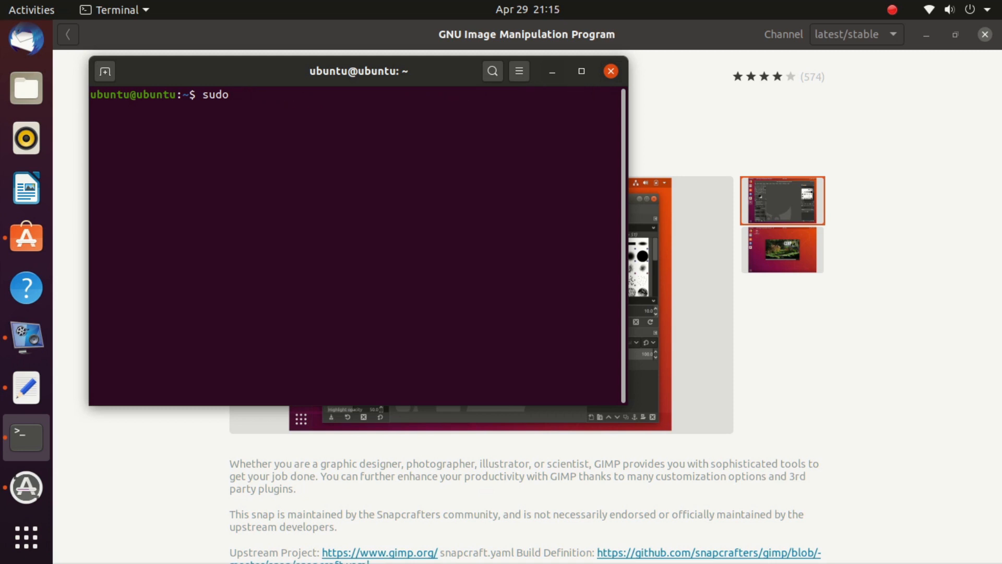
{"action": "type", "text": "snap install gimp "}
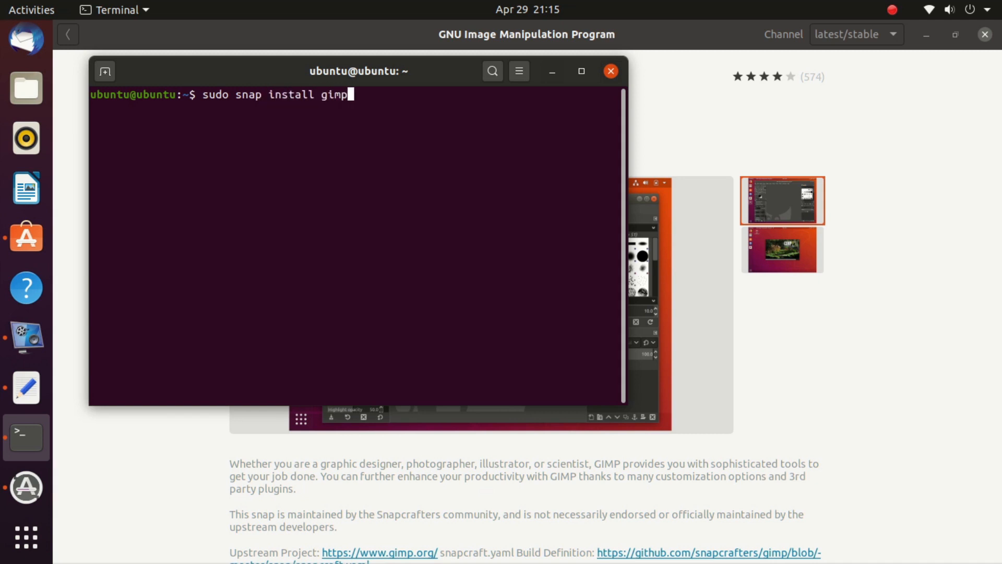
{"action": "type", "text": "libreoffice"}
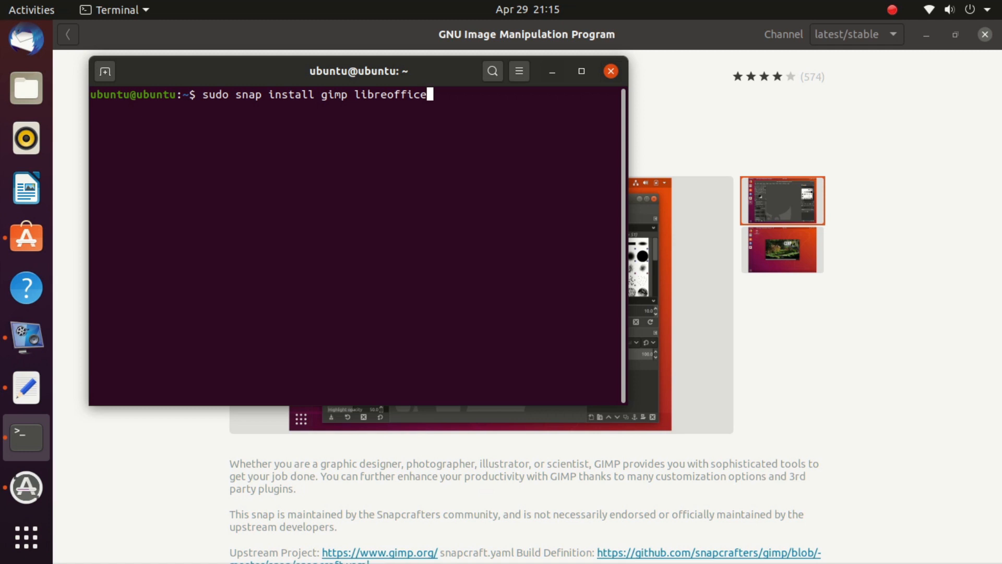
{"action": "left_click", "coordinate": [644, 73]}
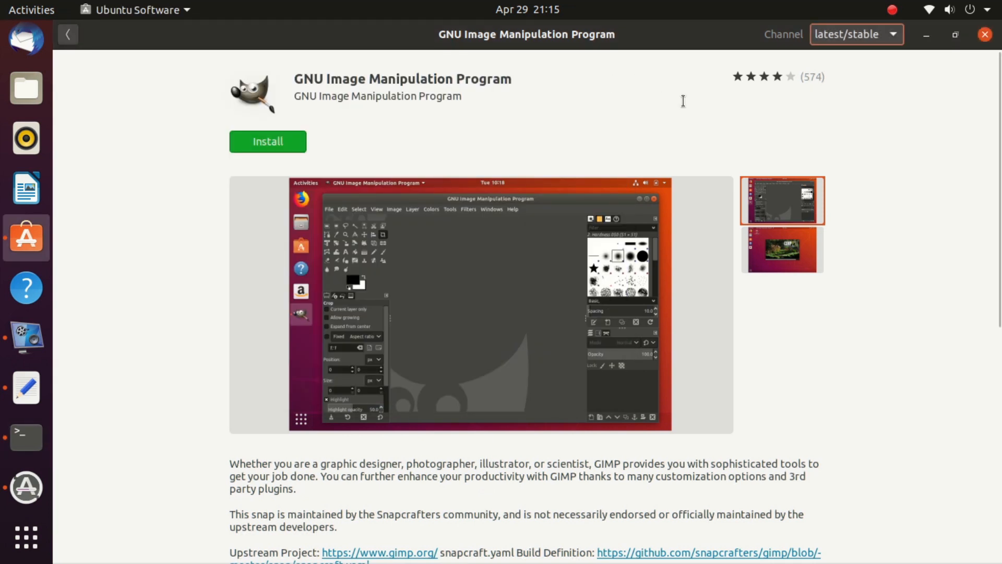
- Review the channel options for GNU Image Manipulation Program again, return to the Explore page, and open an empty search
{"action": "left_click", "coordinate": [856, 34]}
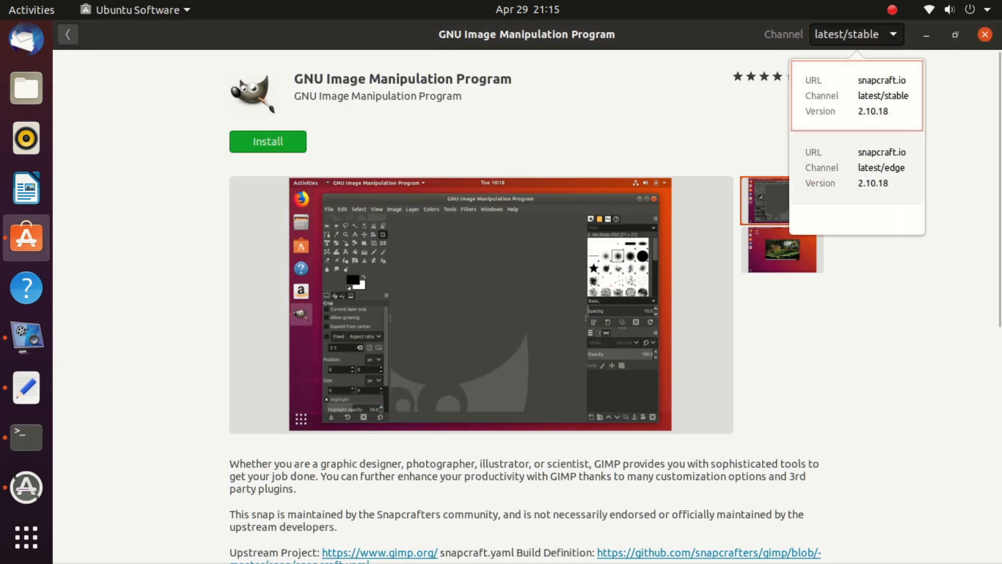
{"action": "key", "text": "Escape"}
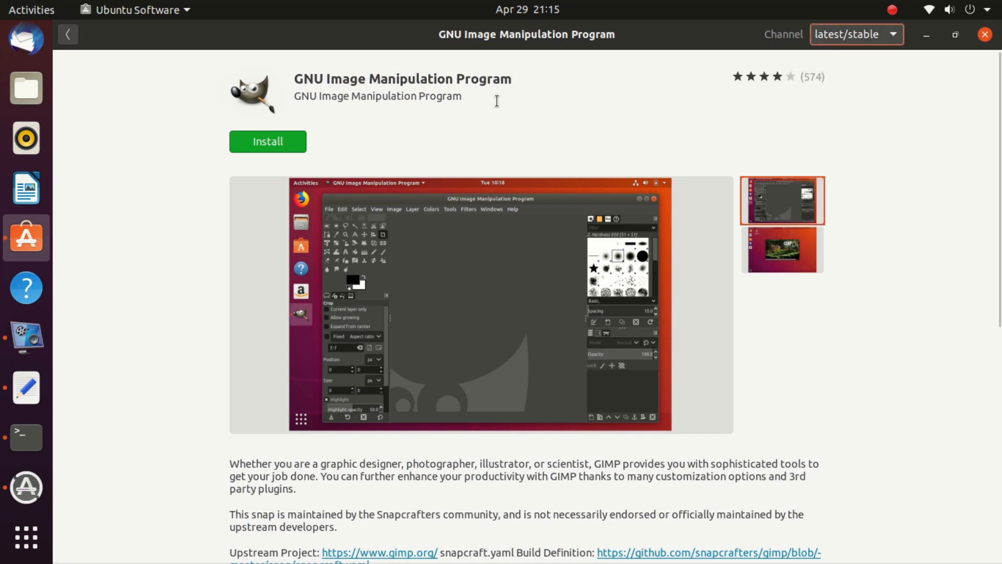
{"action": "left_click", "coordinate": [68, 34]}
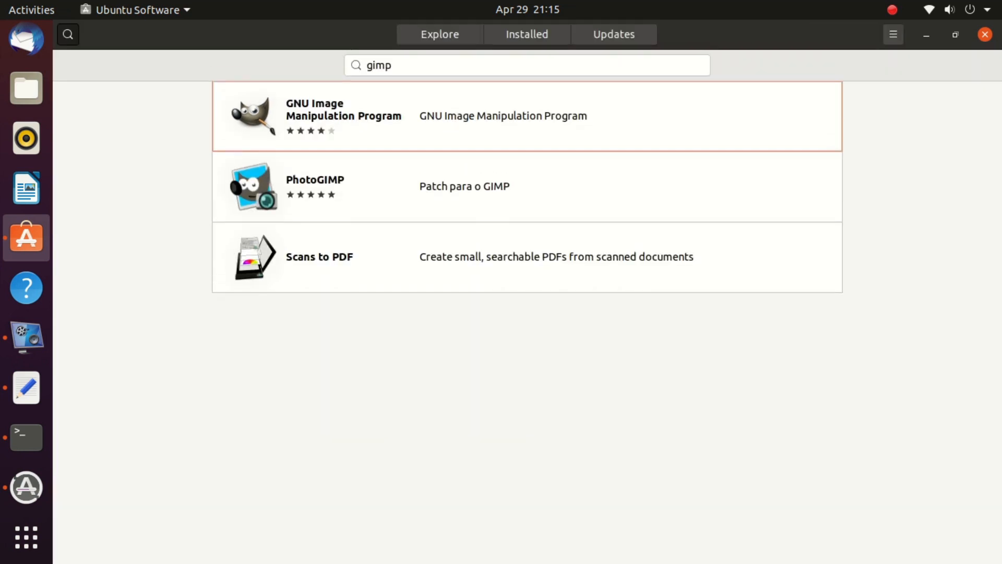
{"action": "left_click", "coordinate": [68, 34]}
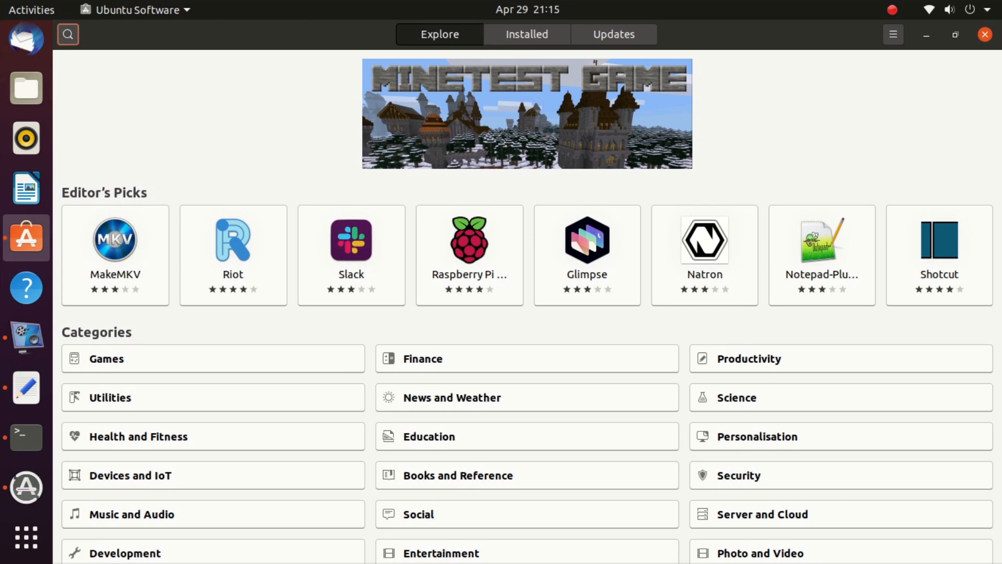
{"action": "key", "text": "ctrl+f"}
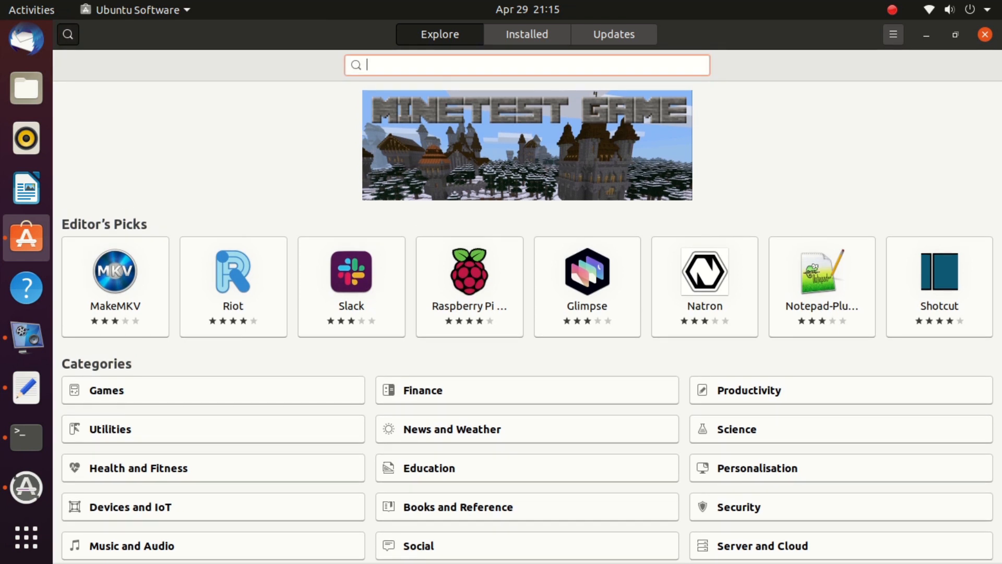
{"action": "type", "text": "voko"}
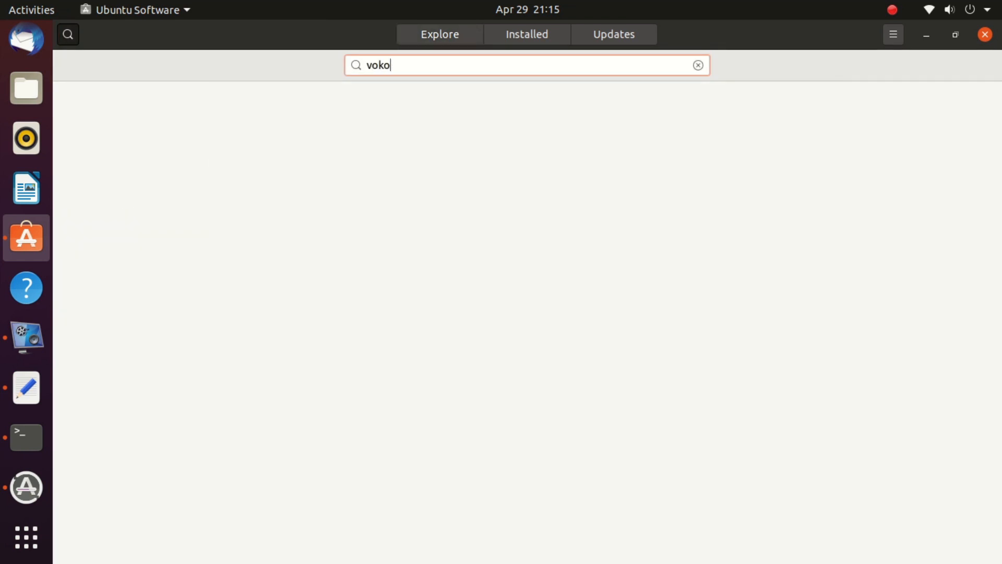
{"action": "key", "text": "BackSpace"}
{"action": "key", "text": "BackSpace"}
{"action": "key", "text": "BackSpace"}
{"action": "key", "text": "BackSpace"}
- Search Ubuntu Software for "screen recorder" and open the vokoscreenNG page
{"action": "type", "text": "screen"}
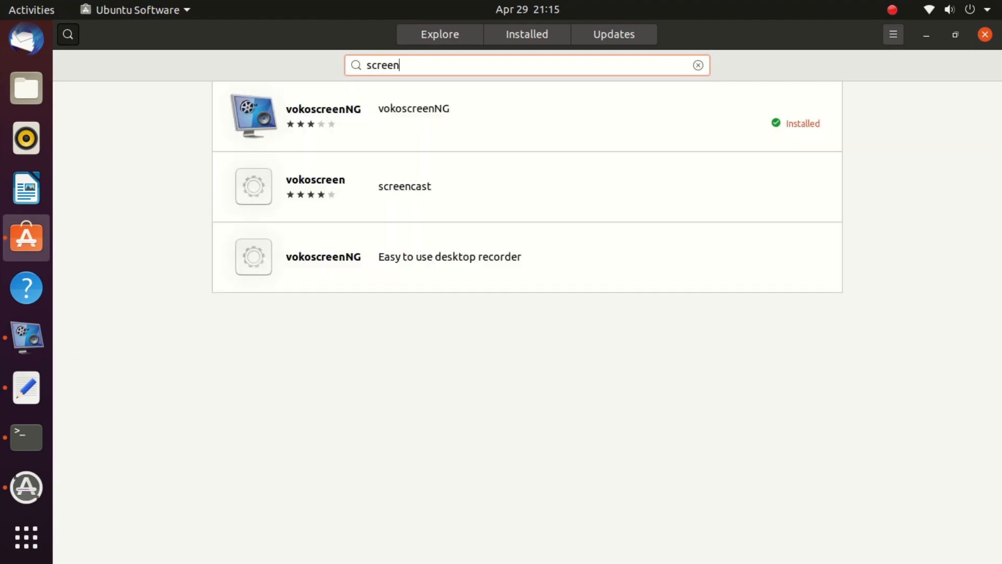
{"action": "type", "text": " re"}
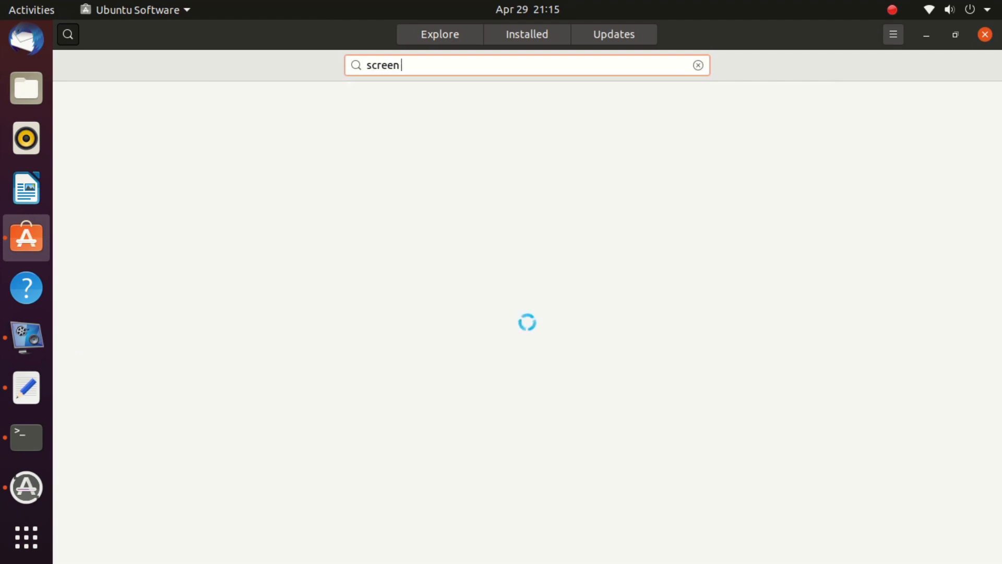
{"action": "type", "text": "corder"}
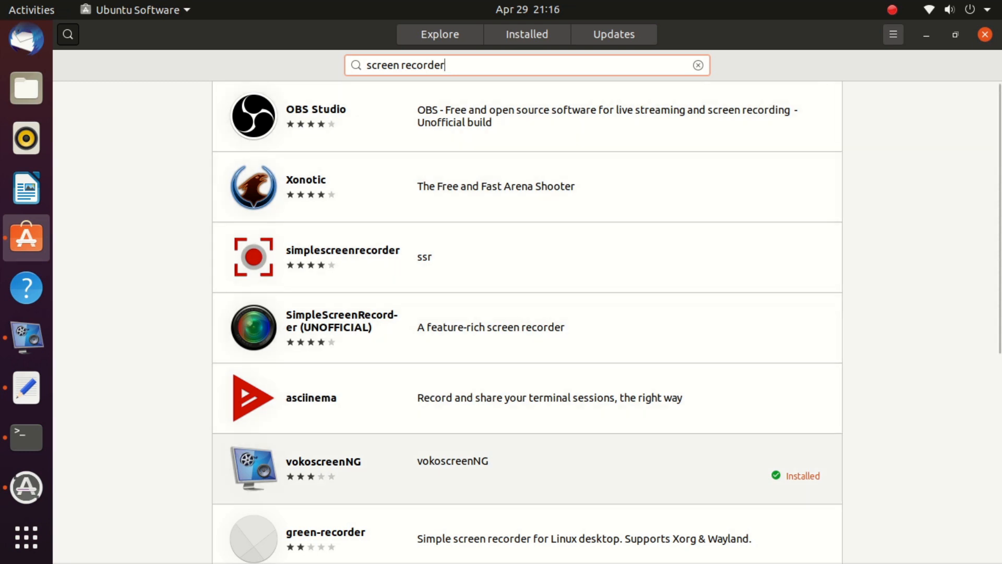
{"action": "left_click", "coordinate": [315, 466]}
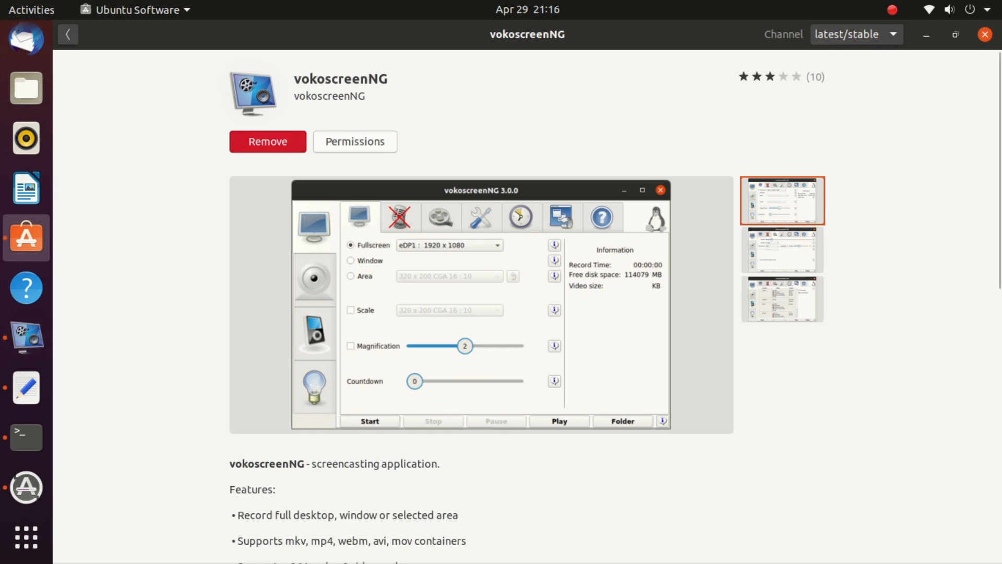
- Open the OBS Studio page from the search results, review its channel options, and return to the results
{"action": "left_click", "coordinate": [68, 35]}
{"action": "left_click", "coordinate": [365, 114]}
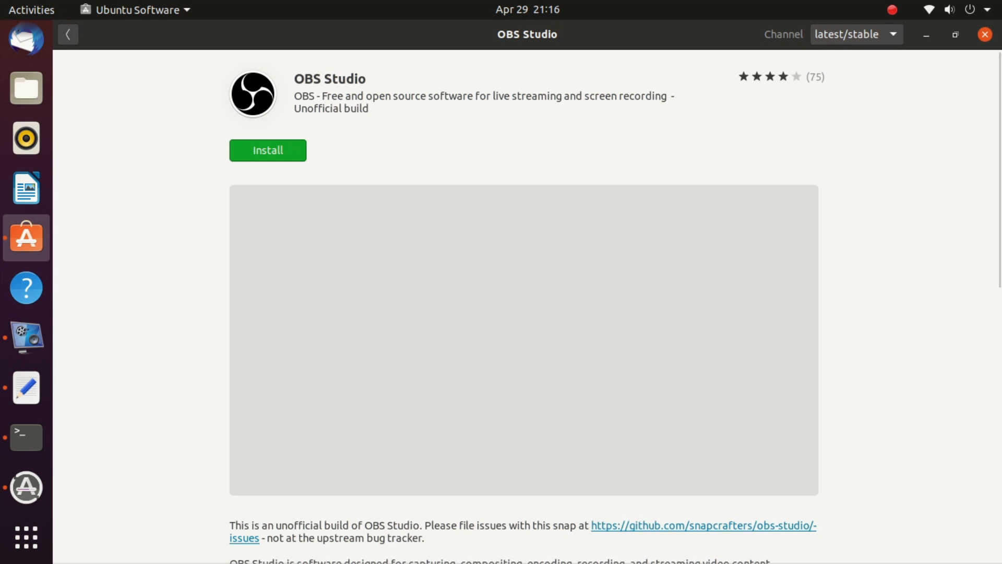
{"action": "left_click", "coordinate": [856, 35]}
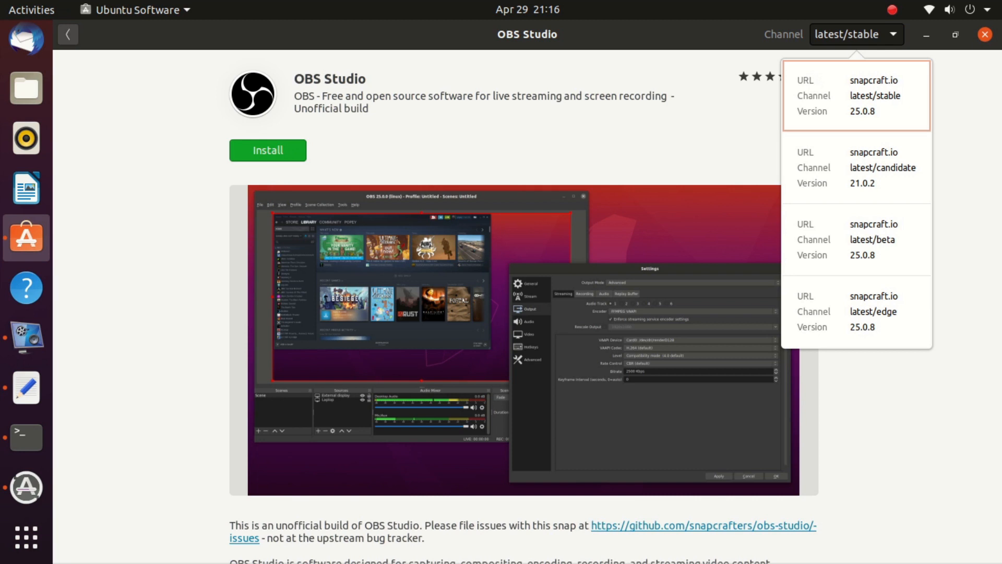
{"action": "left_click", "coordinate": [857, 34]}
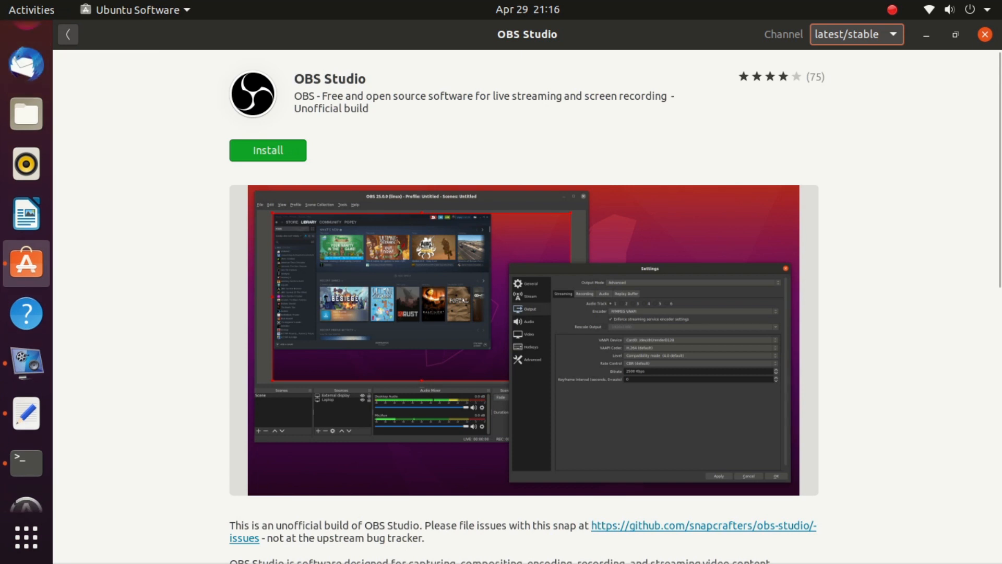
{"action": "left_click", "coordinate": [68, 34]}
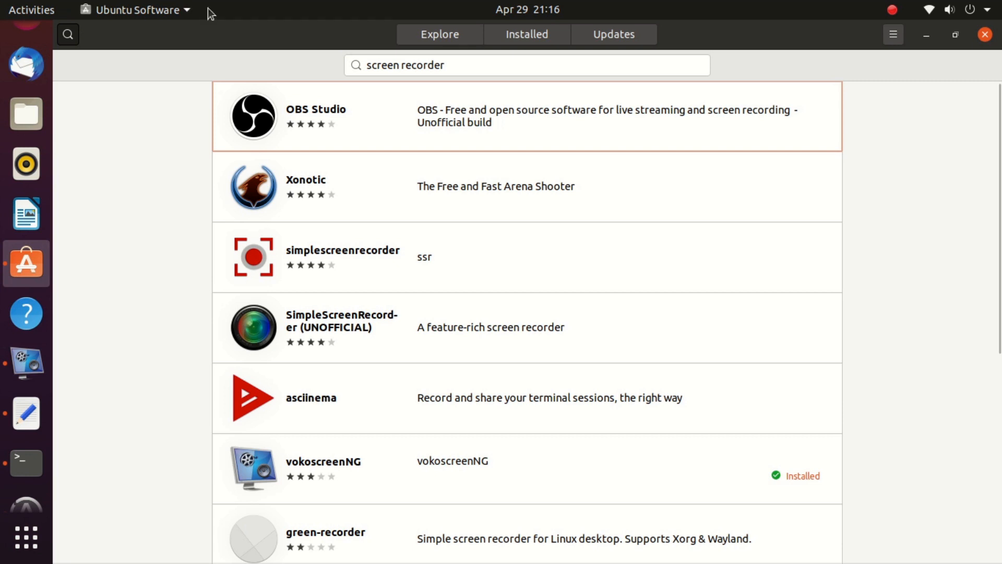
- Search for "kdenlive" instead, open the page of the Kdenlive video editor, and review its channel options
{"action": "left_click", "coordinate": [433, 64]}
{"action": "triple_click", "coordinate": [433, 64]}
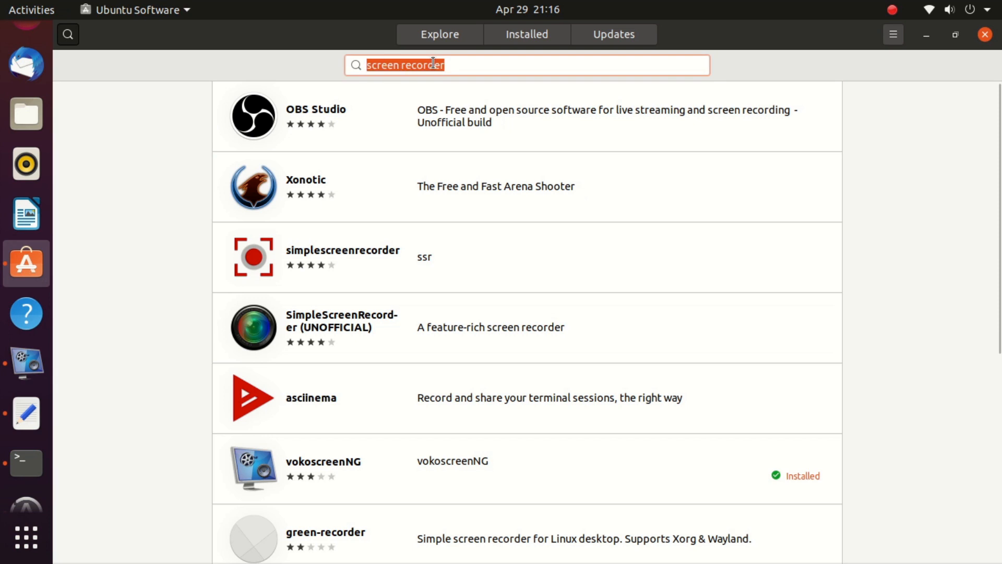
{"action": "type", "text": "kdenlive"}
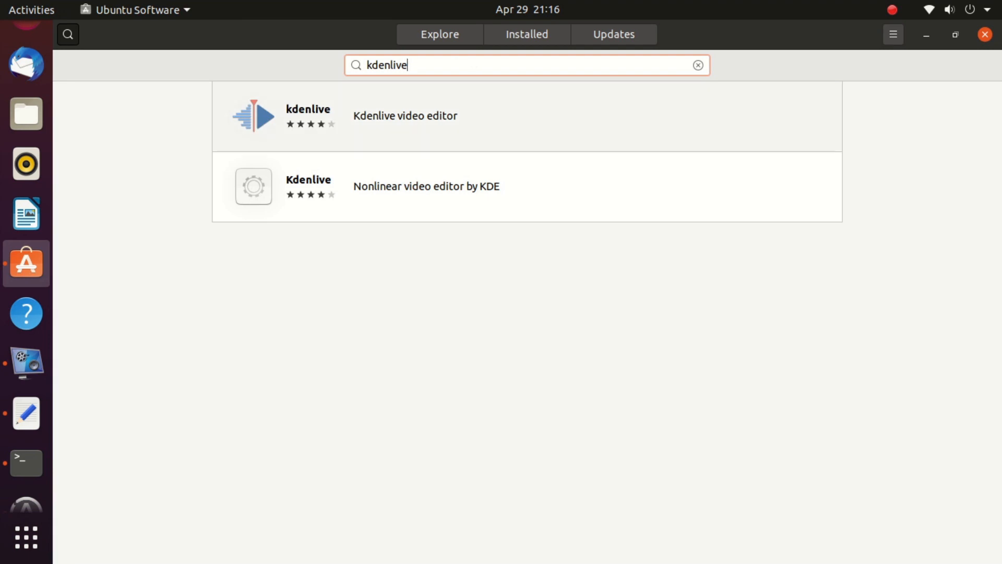
{"action": "left_click", "coordinate": [418, 116]}
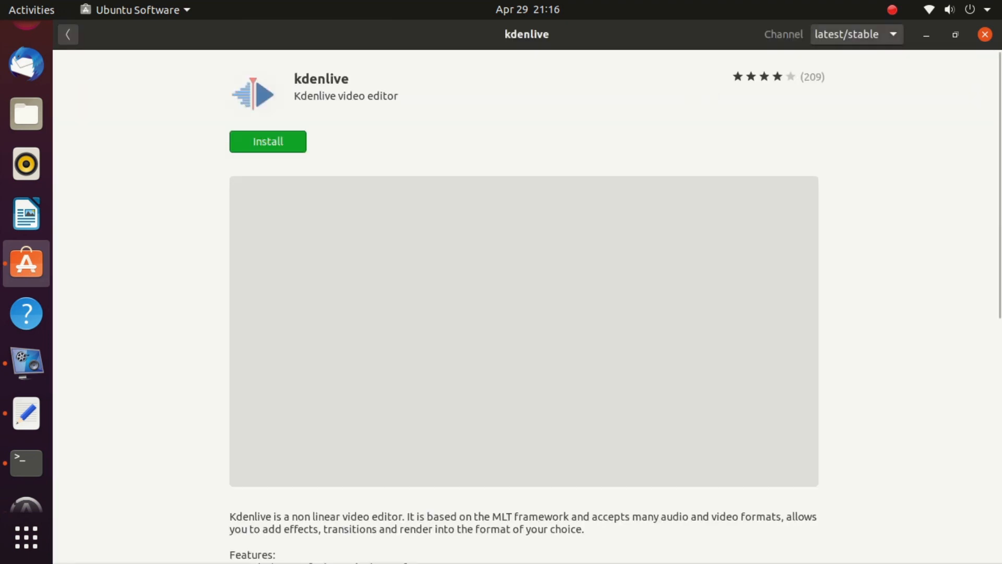
{"action": "left_click", "coordinate": [855, 34]}
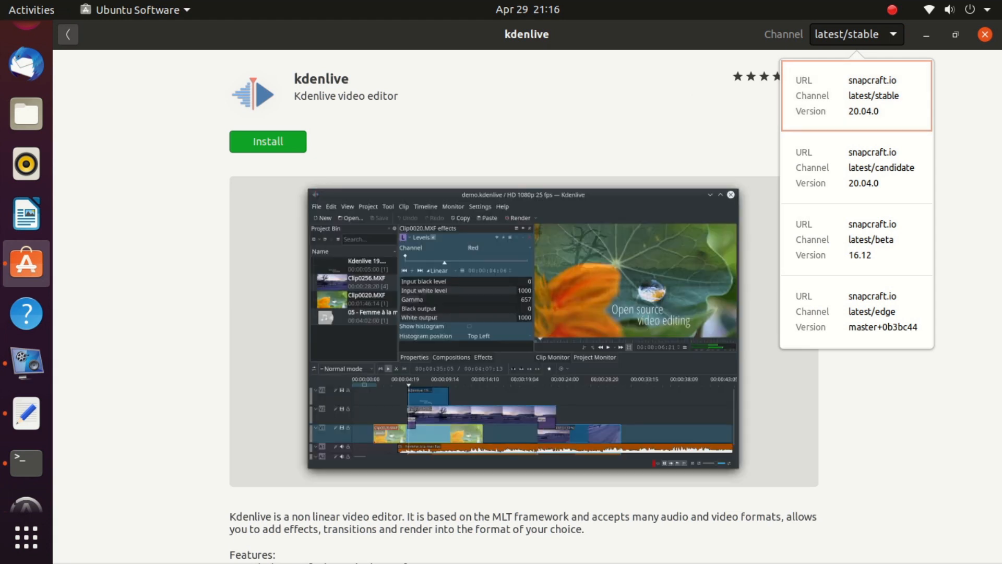
{"action": "left_click", "coordinate": [644, 89]}
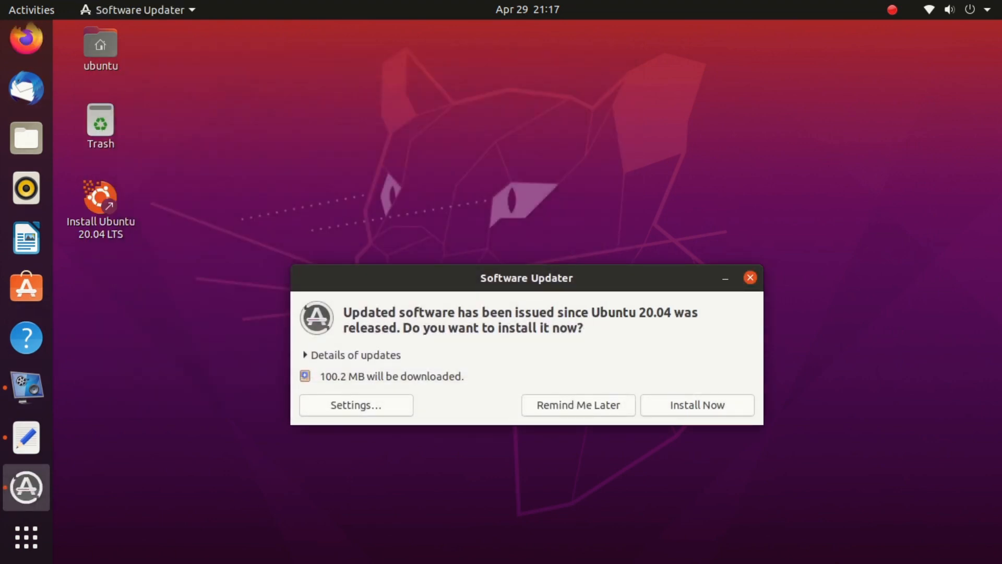
- Expand the details of updates in Software Updater, review the listed packages, and close it without installing
{"action": "left_click", "coordinate": [308, 355]}
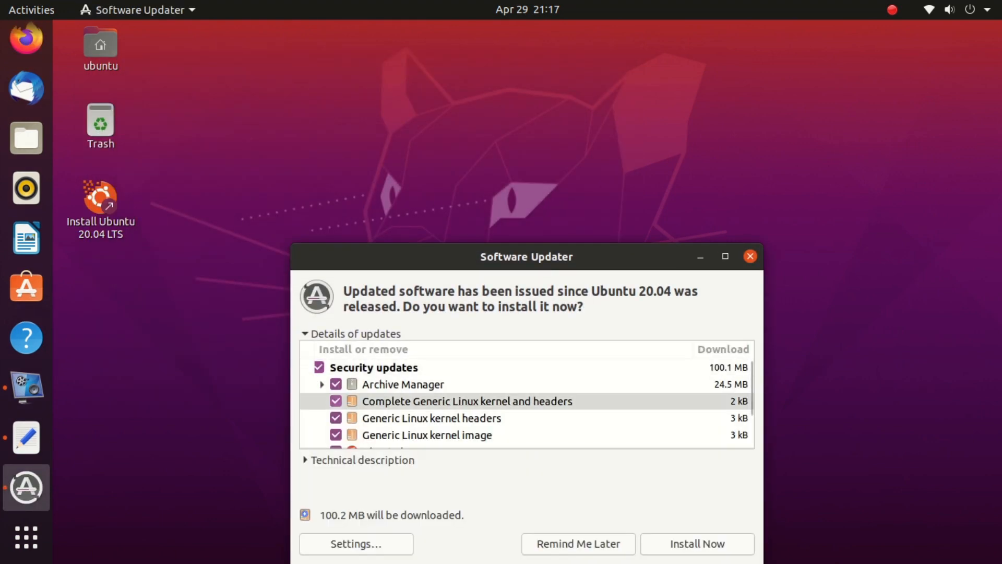
{"action": "scroll", "coordinate": [521, 401], "scroll_direction": "down", "scroll_amount": 2}
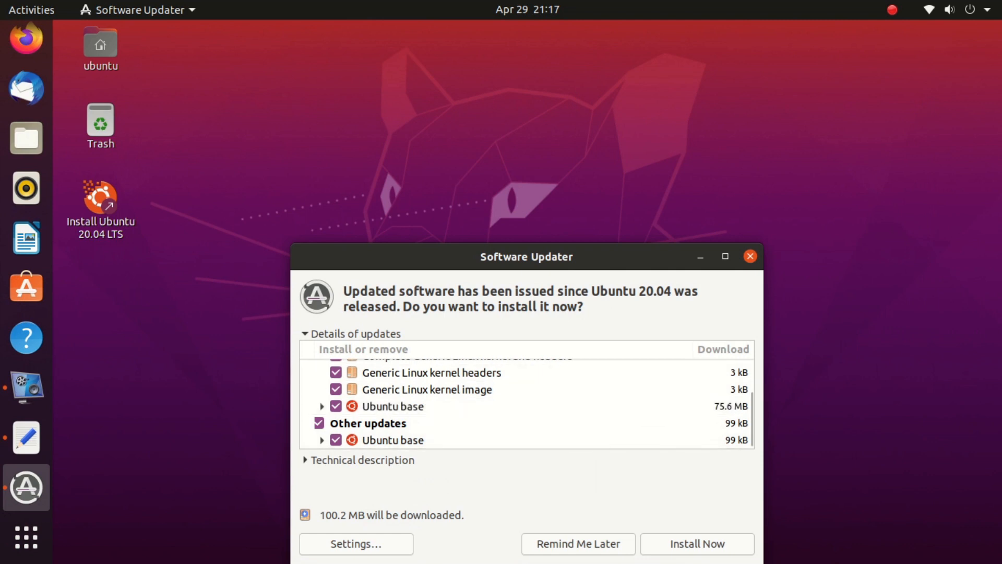
{"action": "left_click", "coordinate": [750, 257]}
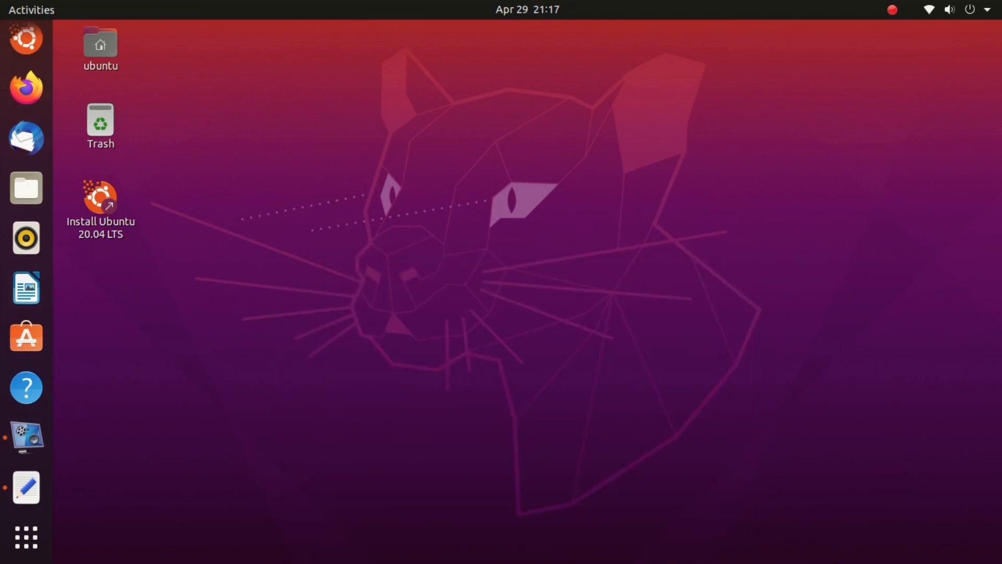
- Bring up the text editor and close it, discarding the unsaved untitled document
{"action": "left_click", "coordinate": [26, 487]}
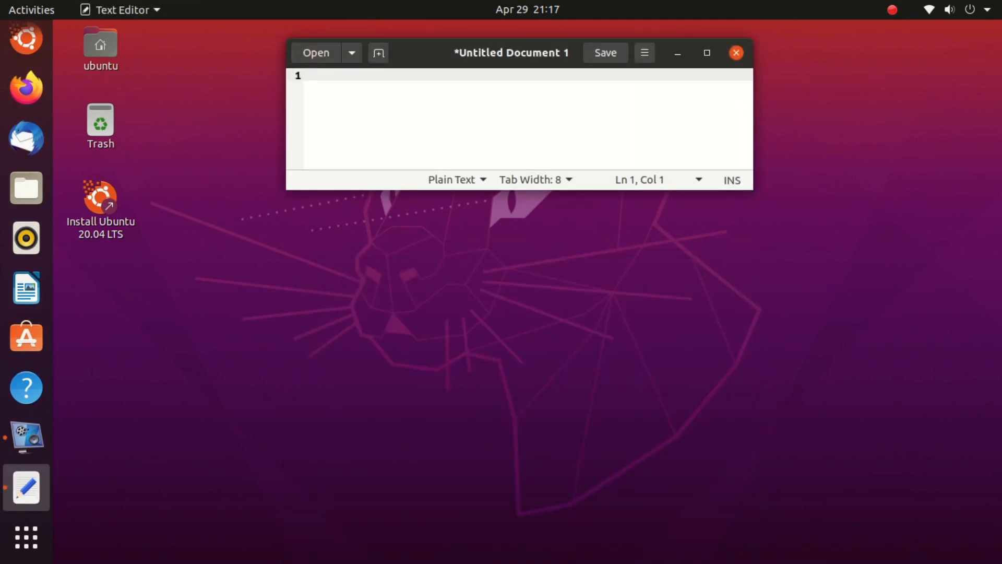
{"action": "key", "text": "ctrl+q"}
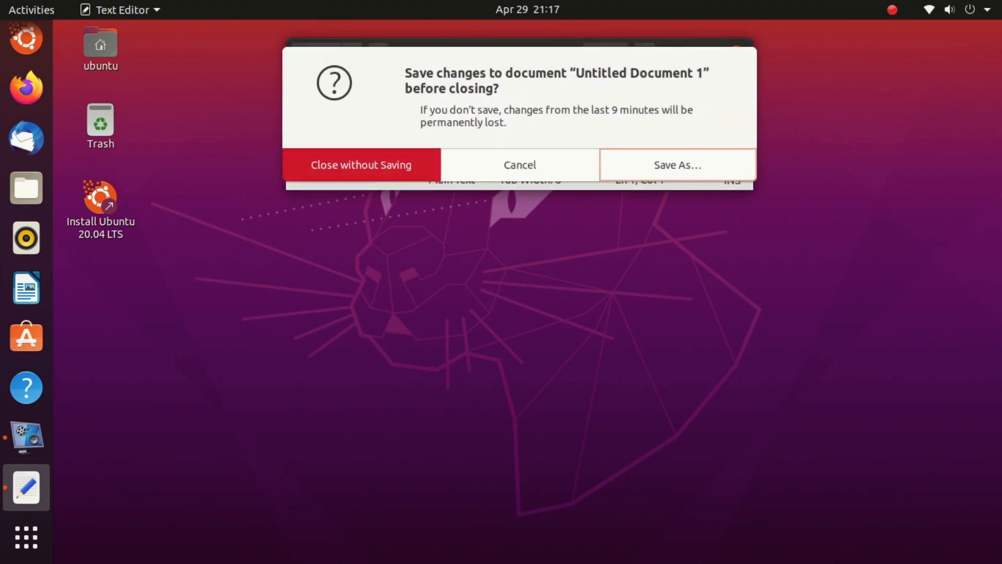
{"action": "key", "text": "alt+w"}
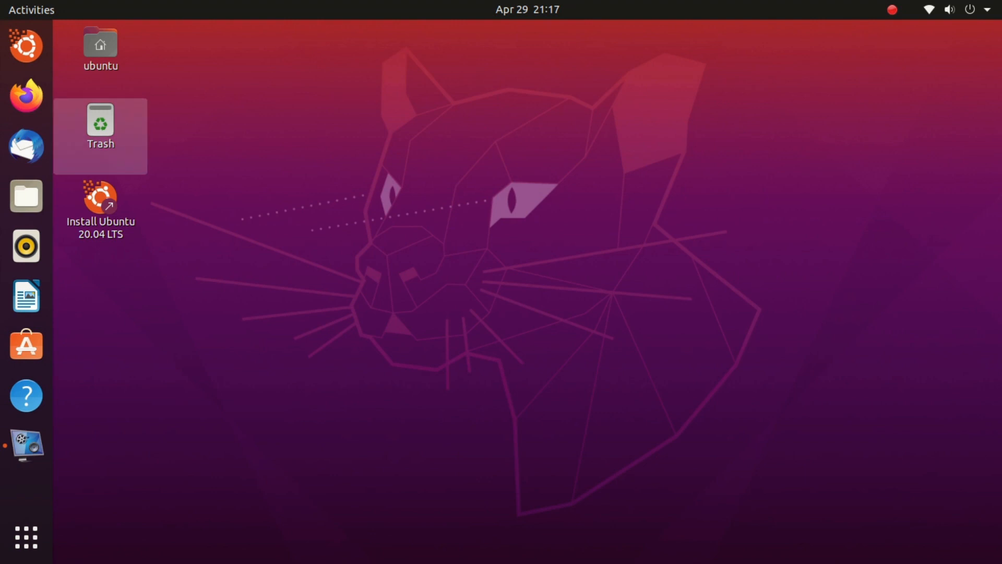
- Launch Firefox, close the privacy notice tab, and open chrome.google.com to look over the Chrome download page
{"action": "left_click", "coordinate": [28, 96]}
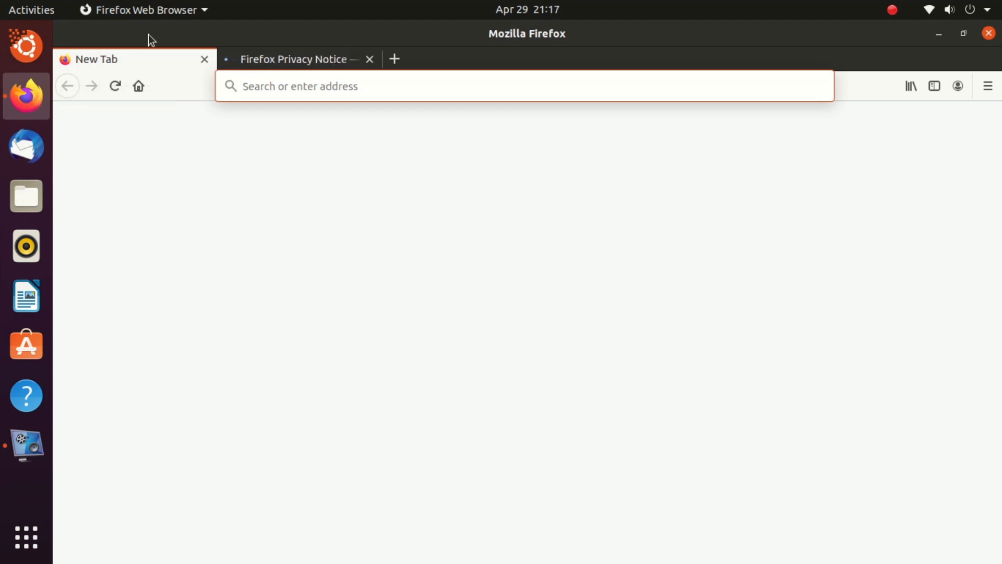
{"action": "left_click", "coordinate": [371, 59]}
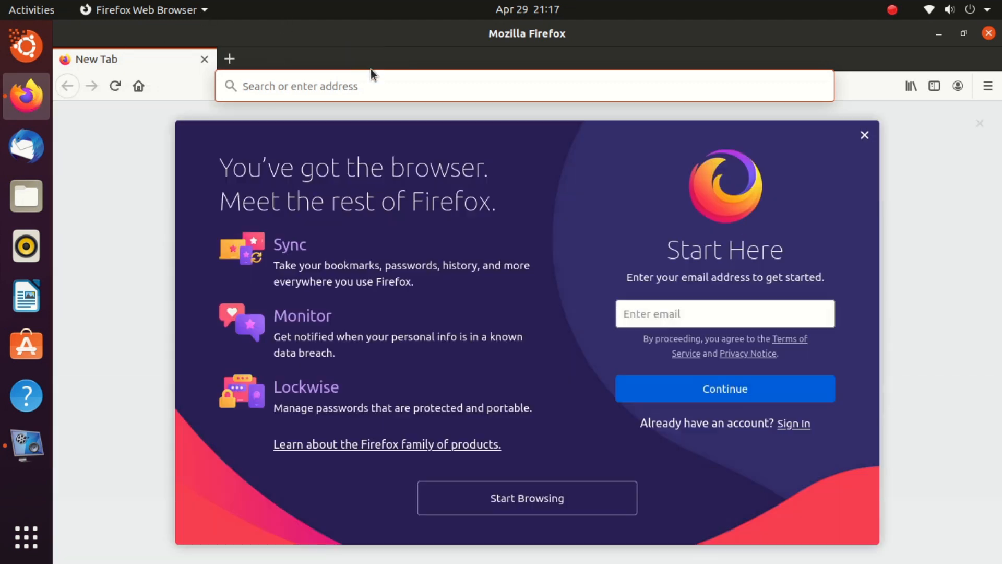
{"action": "left_click", "coordinate": [371, 79]}
{"action": "type", "text": "chro"}
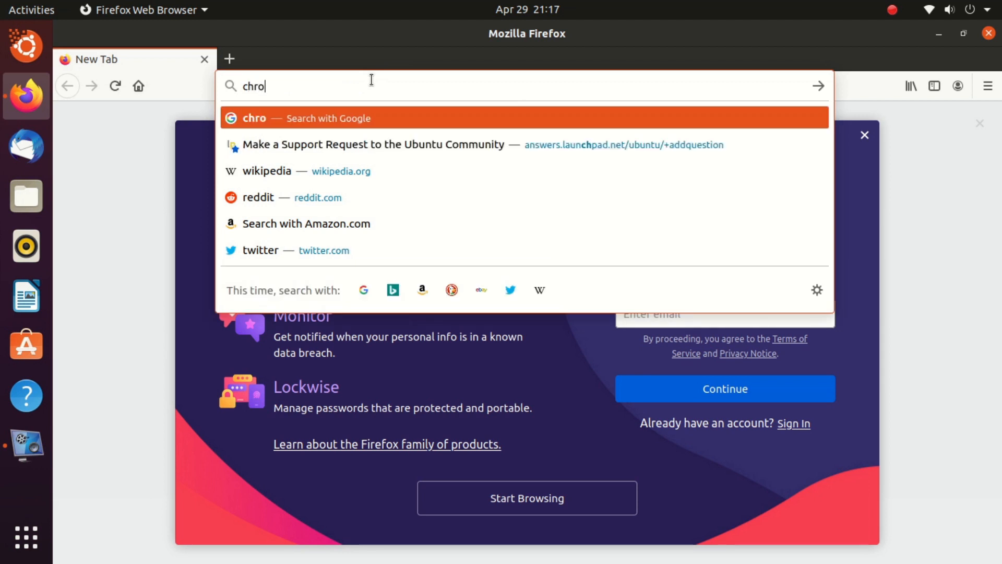
{"action": "type", "text": "me.google.com"}
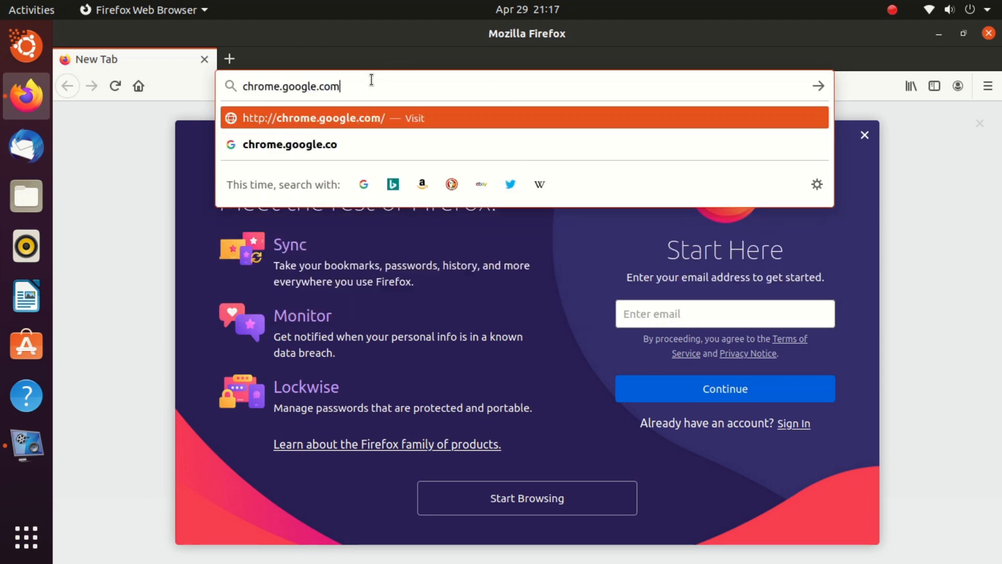
{"action": "key", "text": "Return"}
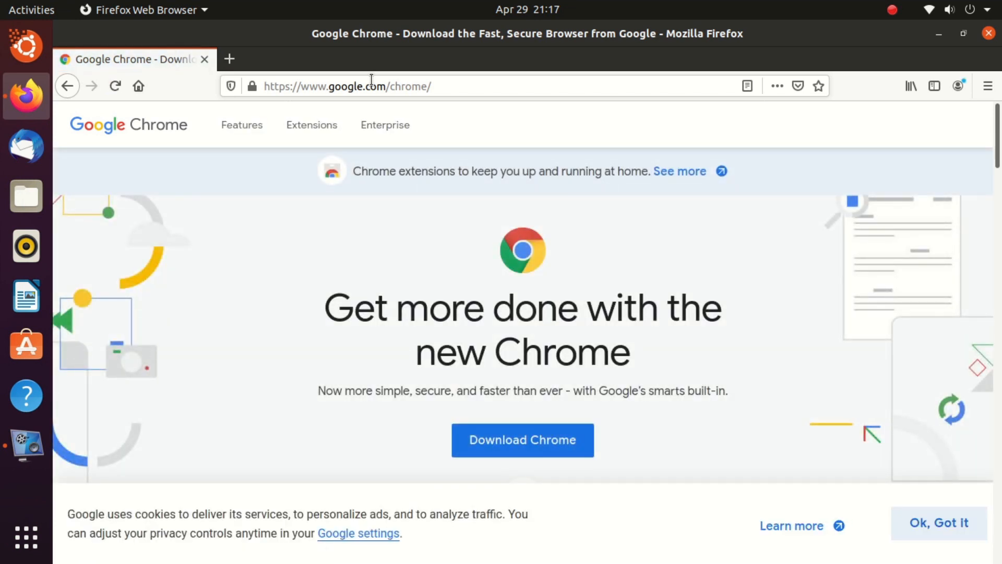
{"action": "scroll", "coordinate": [555, 221], "scroll_direction": "down", "scroll_amount": 5}
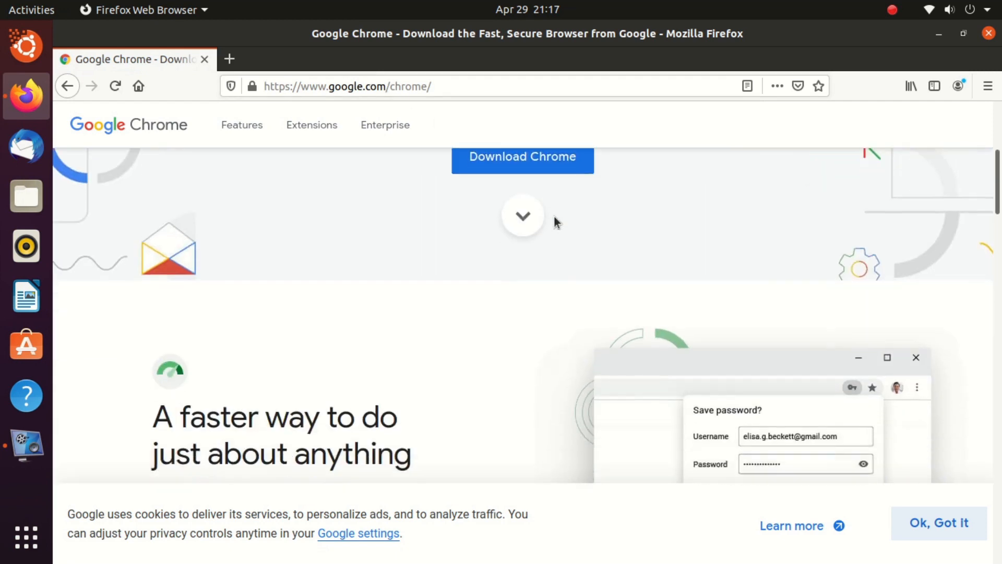
{"action": "scroll", "coordinate": [553, 216], "scroll_direction": "up", "scroll_amount": 3}
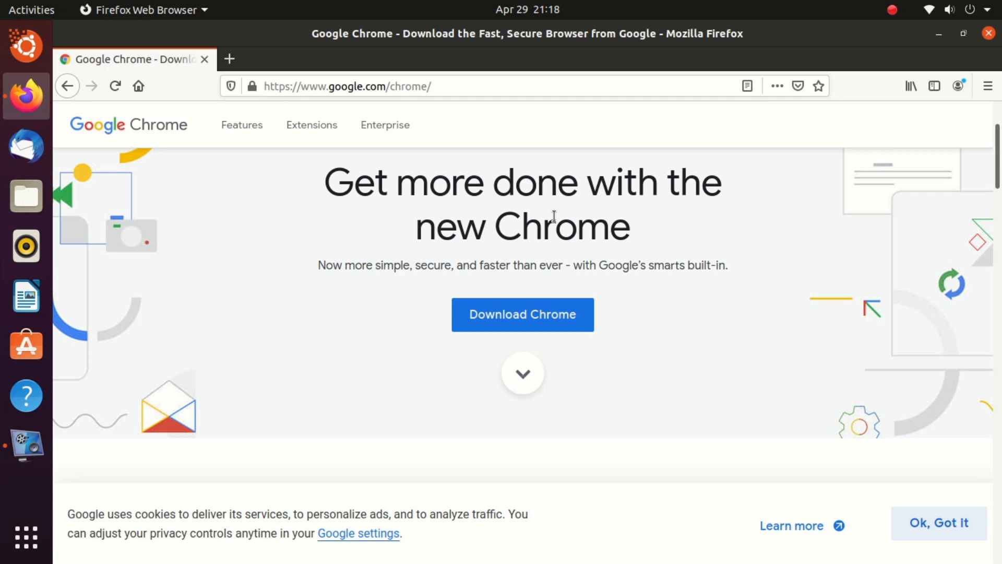
- Open kdenlive.org in a new tab and go to its Kdenlive 20.04.0 download page
{"action": "left_click", "coordinate": [232, 56]}
{"action": "type", "text": "kdenlive.r"}
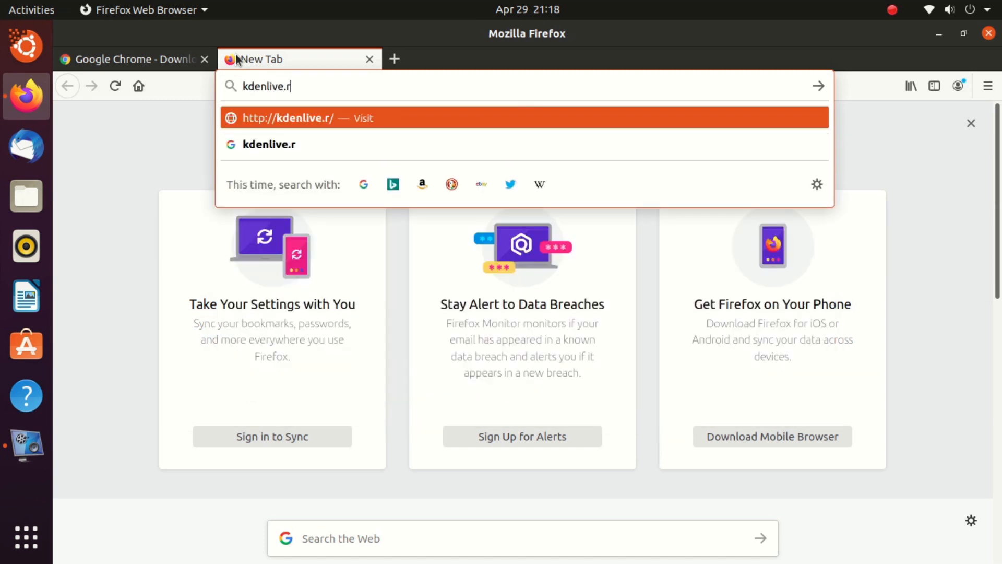
{"action": "key", "text": "BackSpace"}
{"action": "type", "text": "org"}
{"action": "key", "text": "Return"}
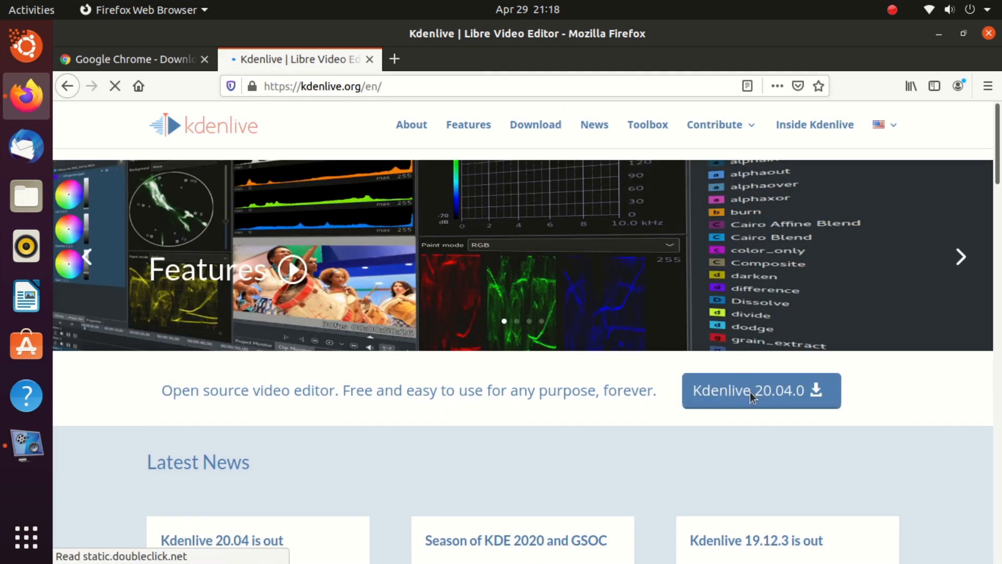
{"action": "left_click", "coordinate": [752, 395]}
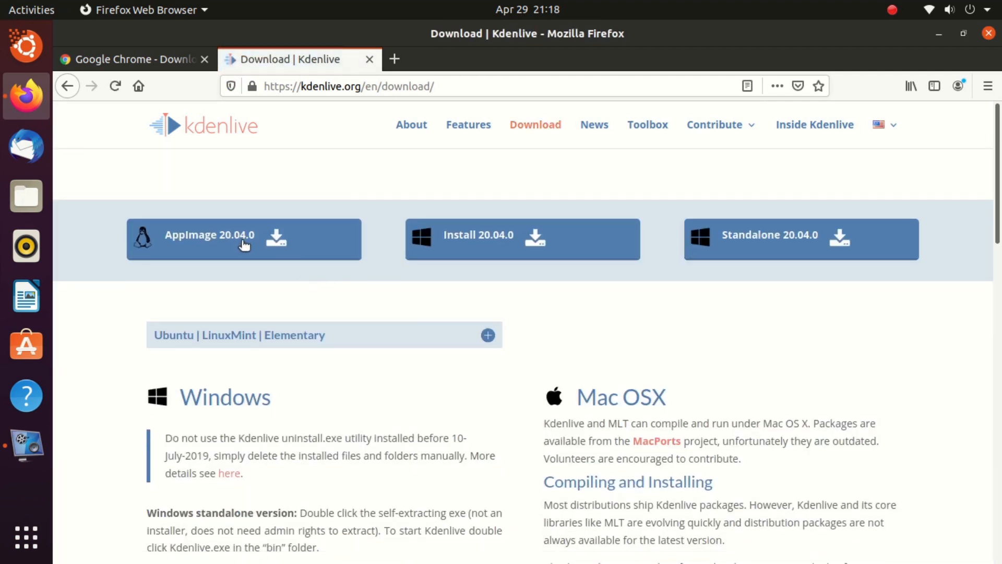
- Go to reaper.fm, open the REAPER download page, and view the Linux builds
{"action": "left_click", "coordinate": [380, 89]}
{"action": "type", "text": "reaper.fm"}
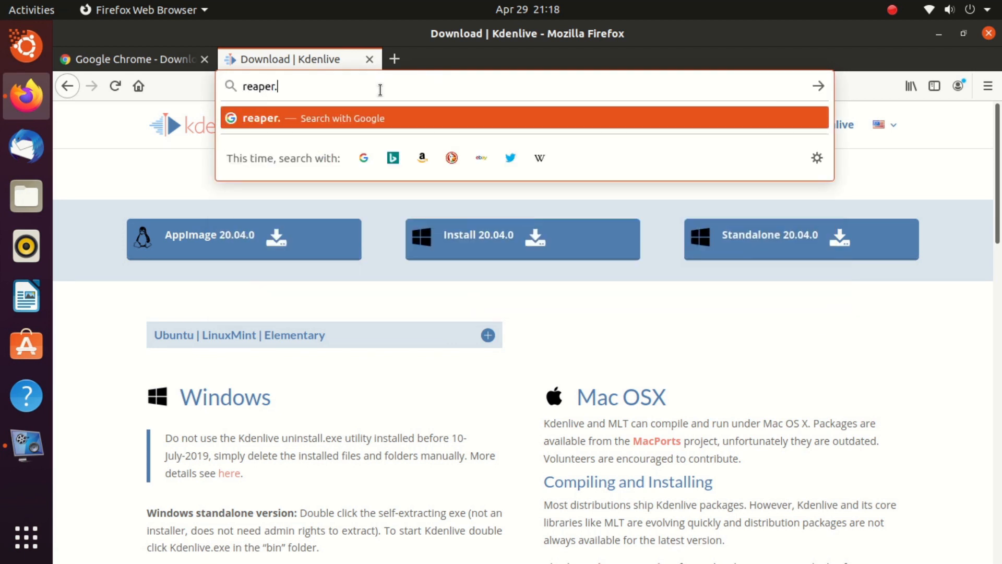
{"action": "key", "text": "Return"}
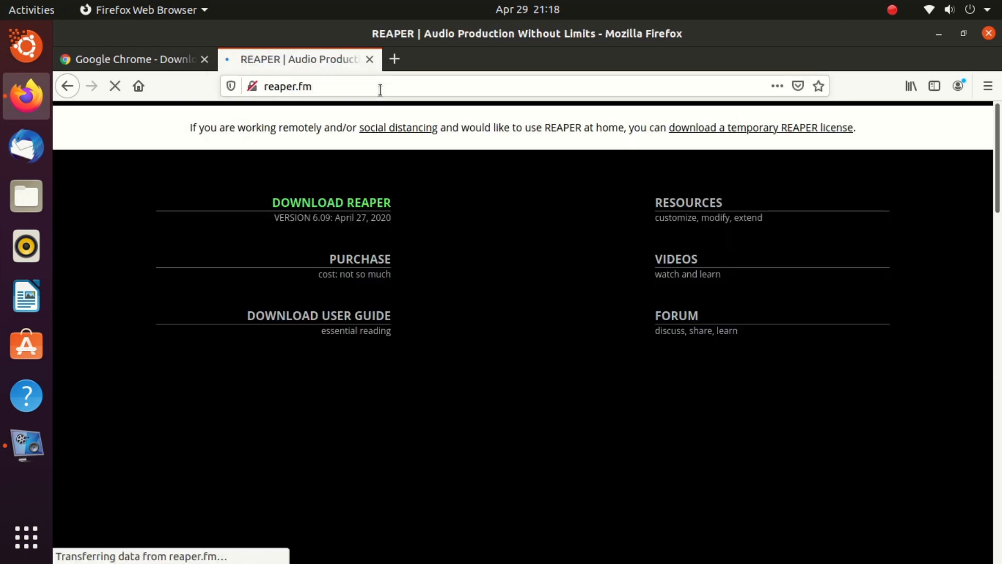
{"action": "left_click", "coordinate": [331, 205]}
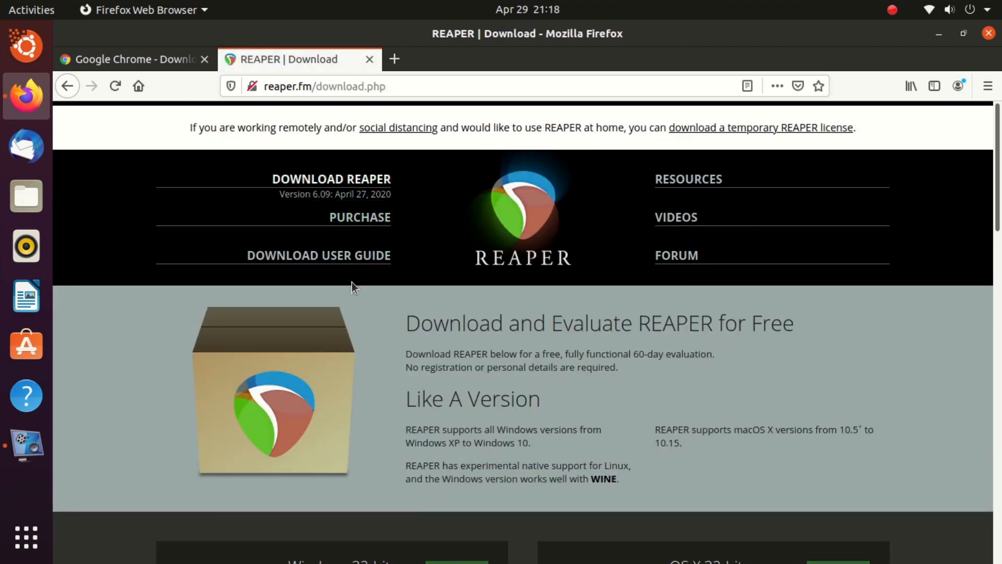
{"action": "scroll", "coordinate": [352, 282], "scroll_direction": "down", "scroll_amount": 5}
{"action": "scroll", "coordinate": [352, 282], "scroll_direction": "down", "scroll_amount": 1}
{"action": "left_click", "coordinate": [346, 361]}
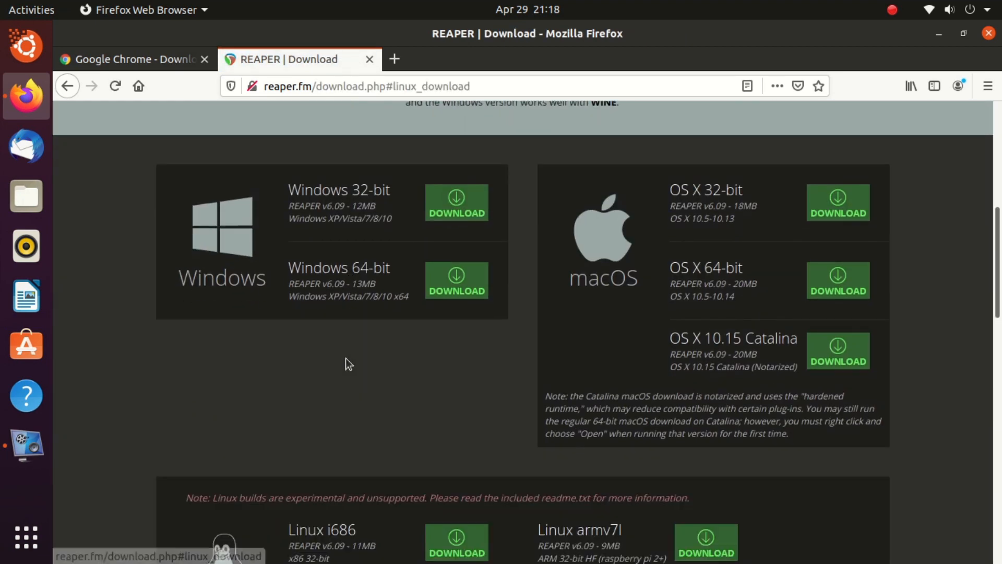
{"action": "scroll", "coordinate": [349, 420], "scroll_direction": "down", "scroll_amount": 4}
{"action": "scroll", "coordinate": [349, 420], "scroll_direction": "down", "scroll_amount": 1}
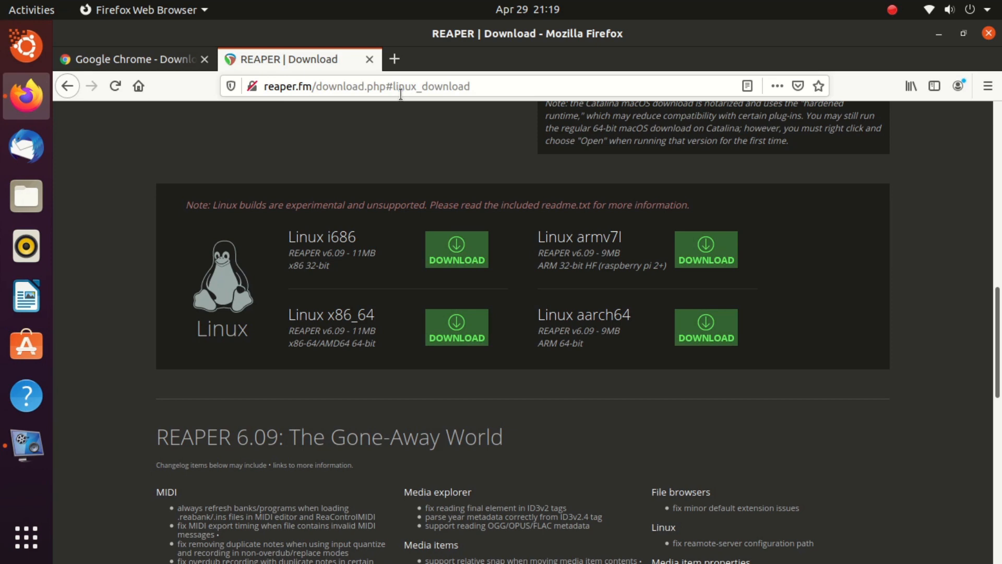
- Write "break nao - crash!!!!!" in a new text editor document and close it without saving
{"action": "key", "text": "super"}
{"action": "type", "text": "teal"}
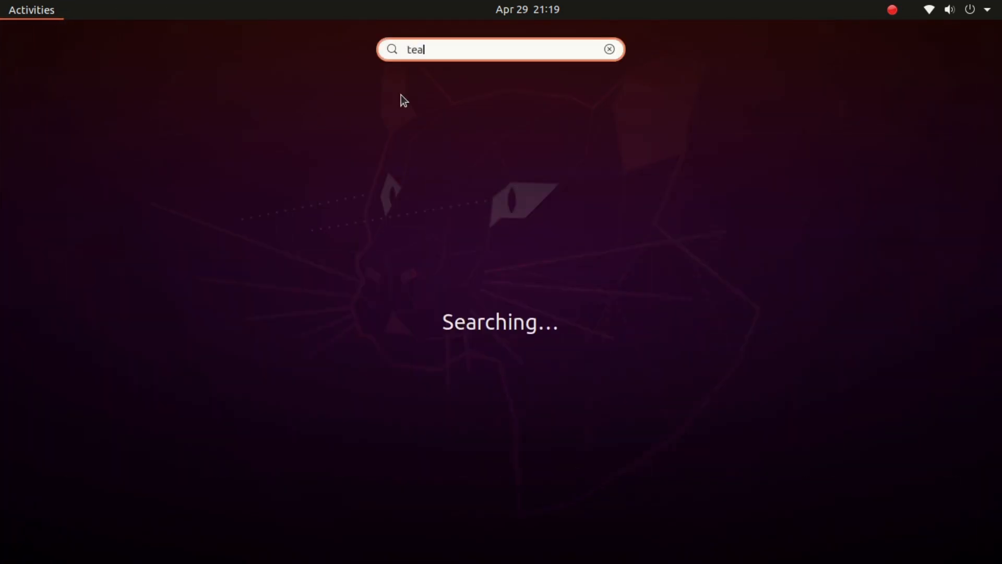
{"action": "key", "text": "BackSpace"}
{"action": "key", "text": "BackSpace"}
{"action": "type", "text": "xt"}
{"action": "key", "text": "Return"}
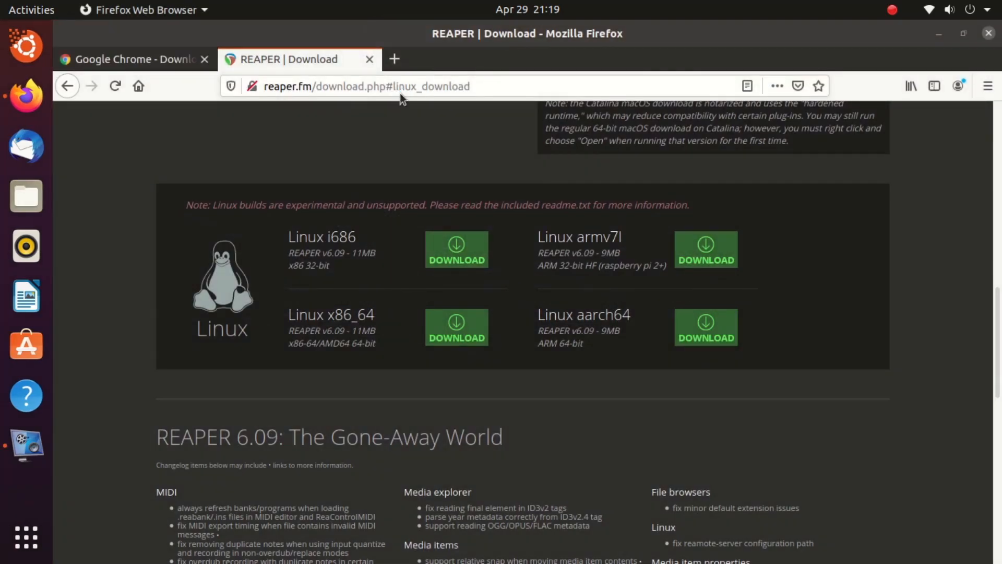
{"action": "type", "text": "break nao"}
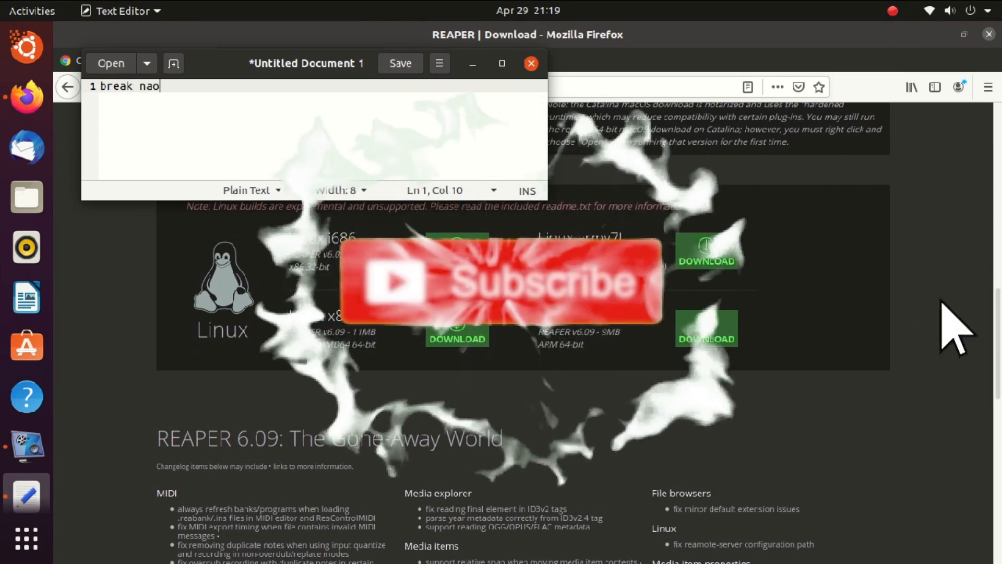
{"action": "type", "text": " - crah"}
{"action": "key", "text": "BackSpace"}
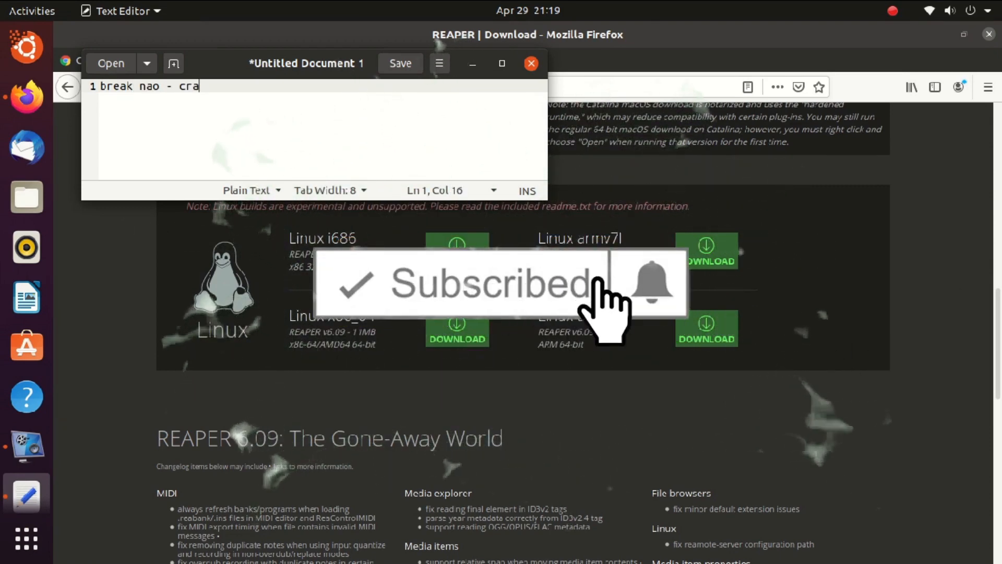
{"action": "type", "text": "sh!!!!!"}
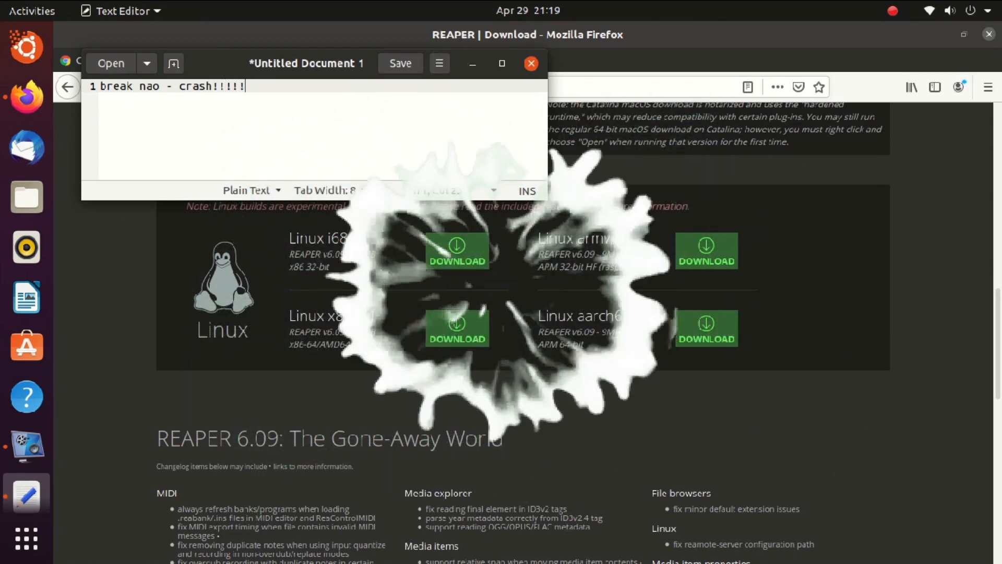
{"action": "left_click", "coordinate": [528, 60]}
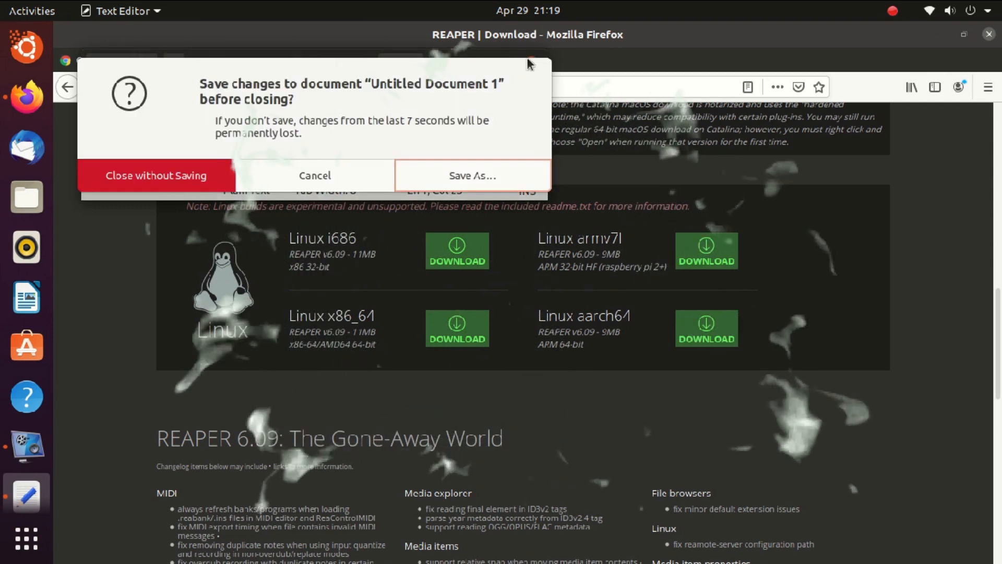
{"action": "left_click", "coordinate": [180, 177]}
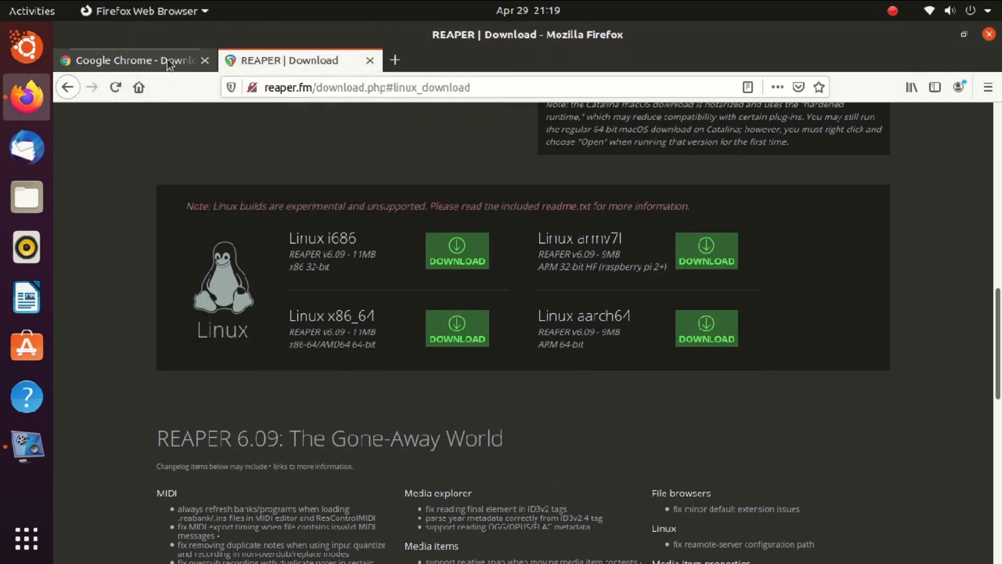
- View the Linux package choices for the Google Chrome download and dismiss them without downloading
{"action": "left_click", "coordinate": [167, 60]}
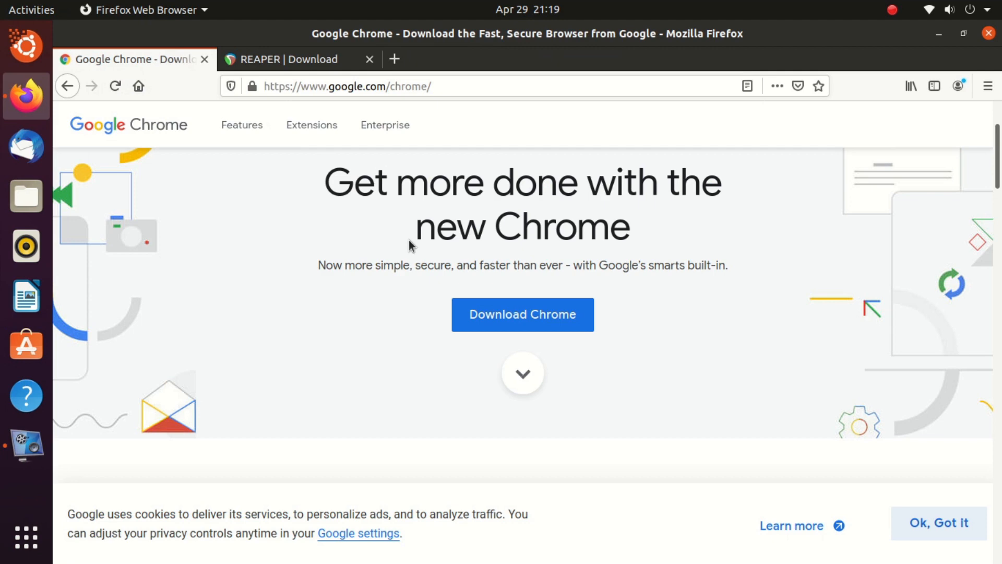
{"action": "left_click", "coordinate": [496, 308]}
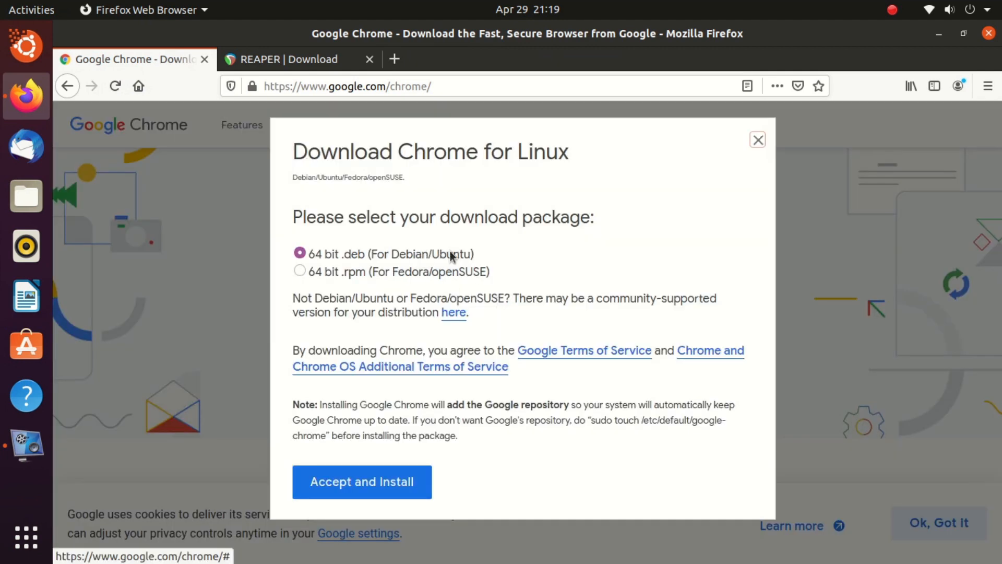
{"action": "left_click", "coordinate": [758, 139]}
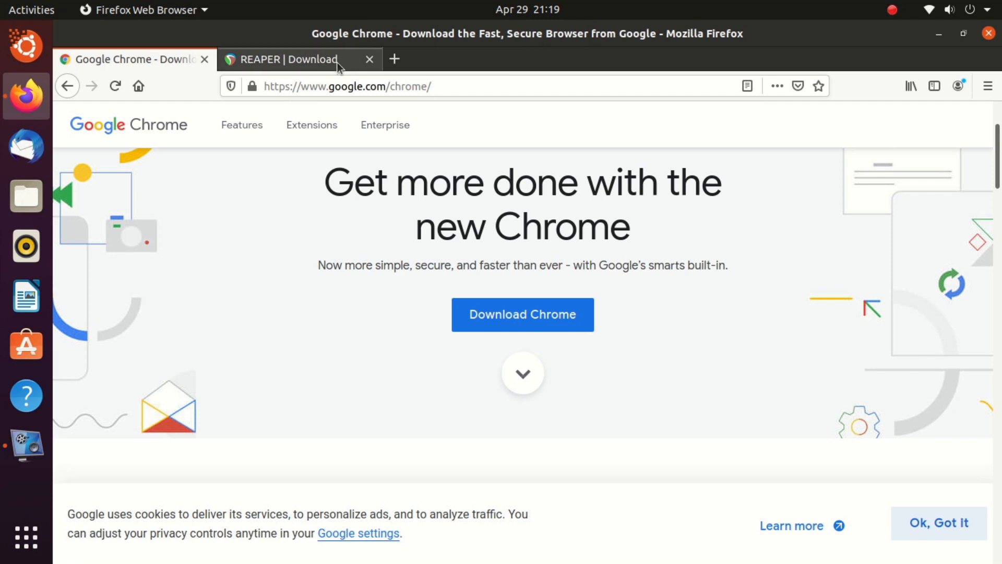
- Search the web for keepassxc in the Chrome page's tab and open the KeePassXC site's Linux download page
{"action": "left_click", "coordinate": [351, 86]}
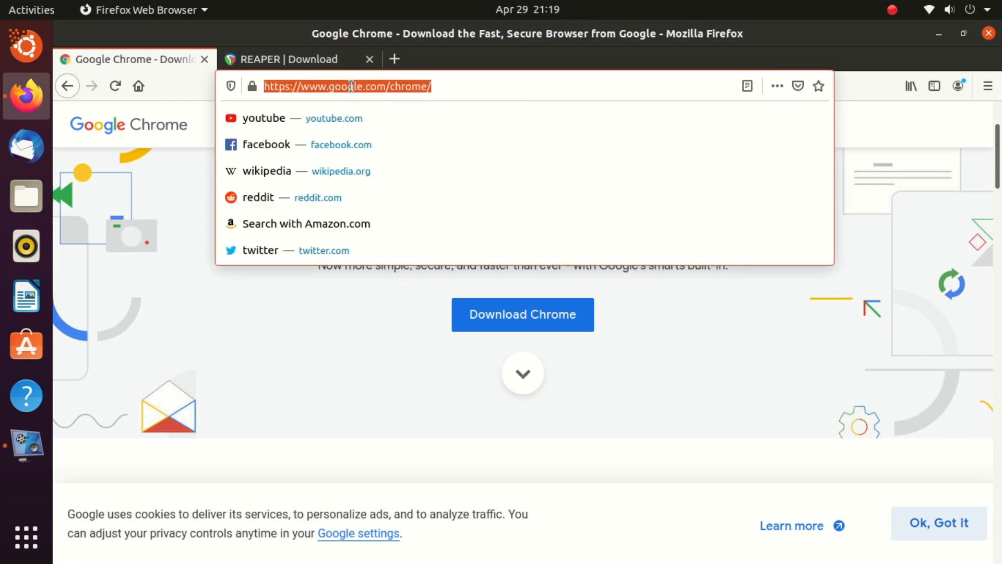
{"action": "type", "text": "keepassxc"}
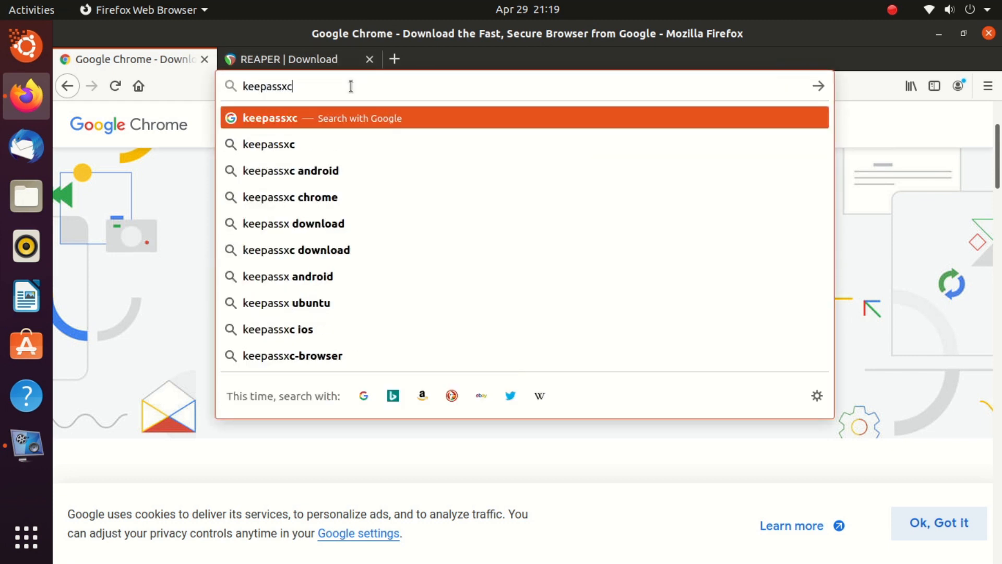
{"action": "key", "text": "Return"}
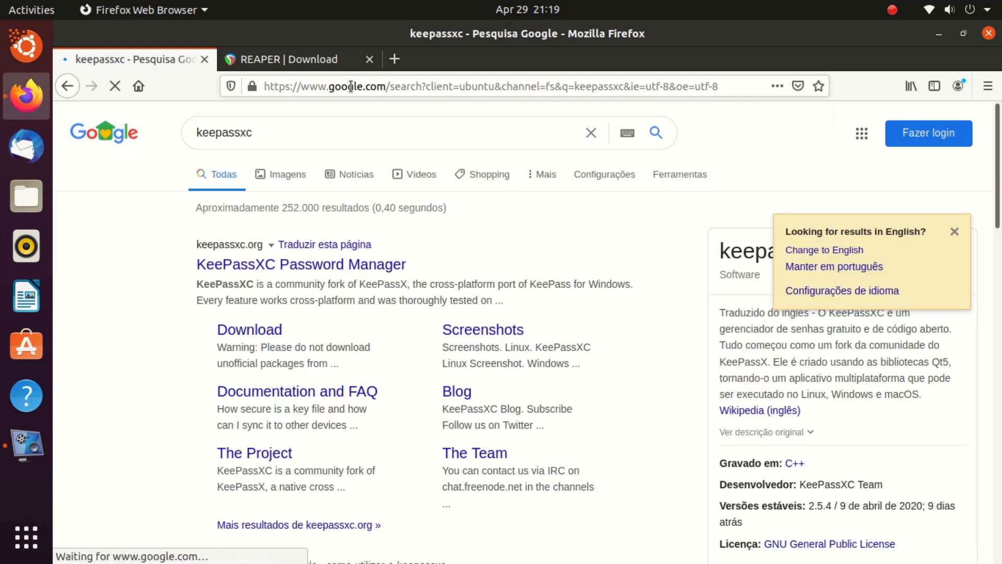
{"action": "left_click", "coordinate": [294, 262]}
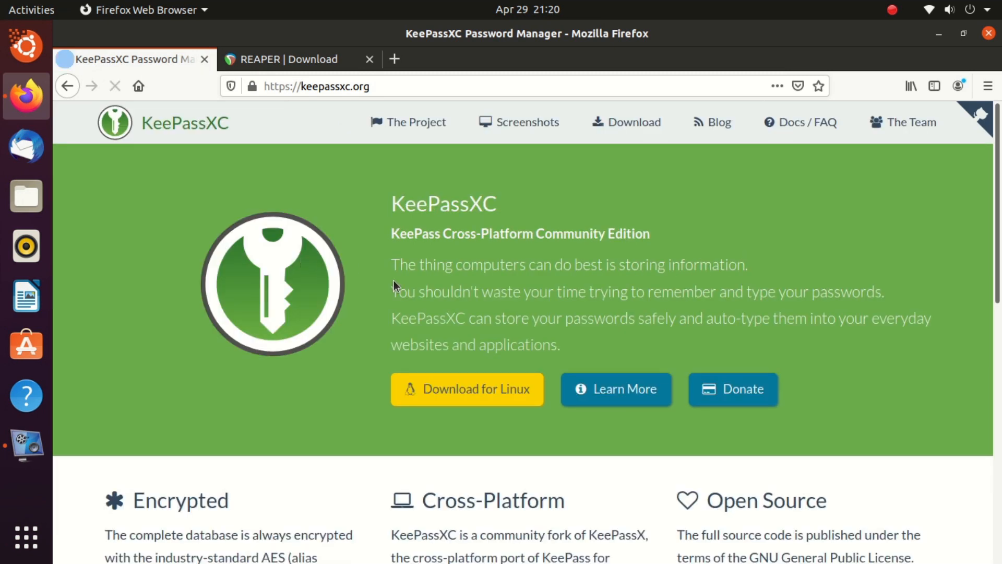
{"action": "left_click", "coordinate": [490, 385]}
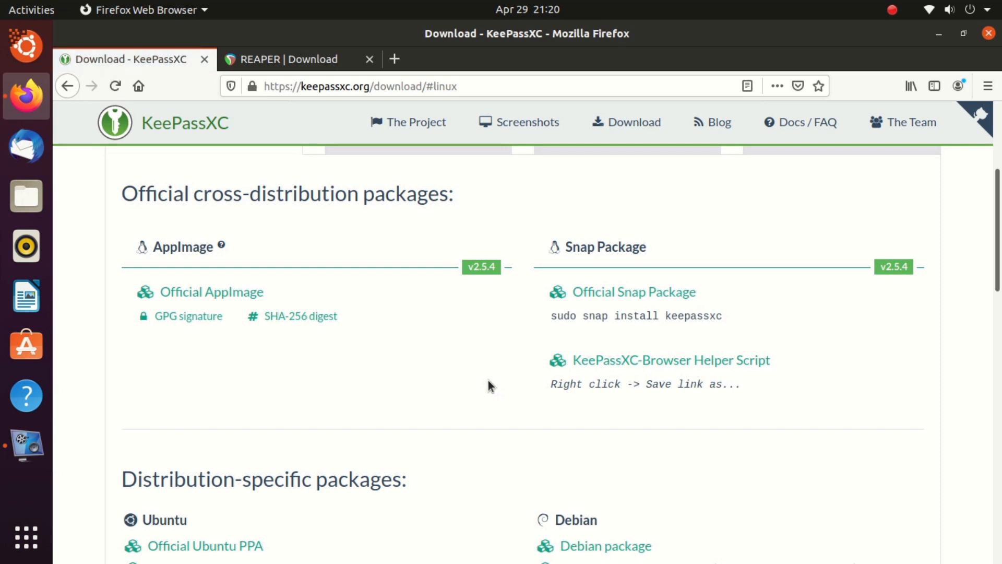
{"action": "double_click", "coordinate": [597, 315]}
- Search for clipgrab in the REAPER tab, open the ClipGrab site, and bring up its Linux AppImage download without saving it
{"action": "left_click", "coordinate": [332, 58]}
{"action": "left_click", "coordinate": [341, 90]}
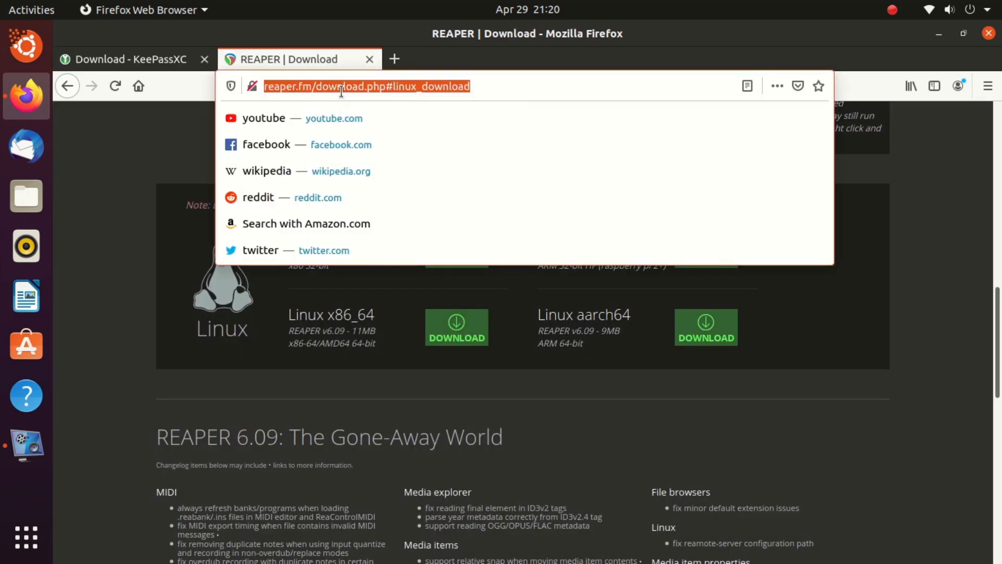
{"action": "type", "text": "clipgrab"}
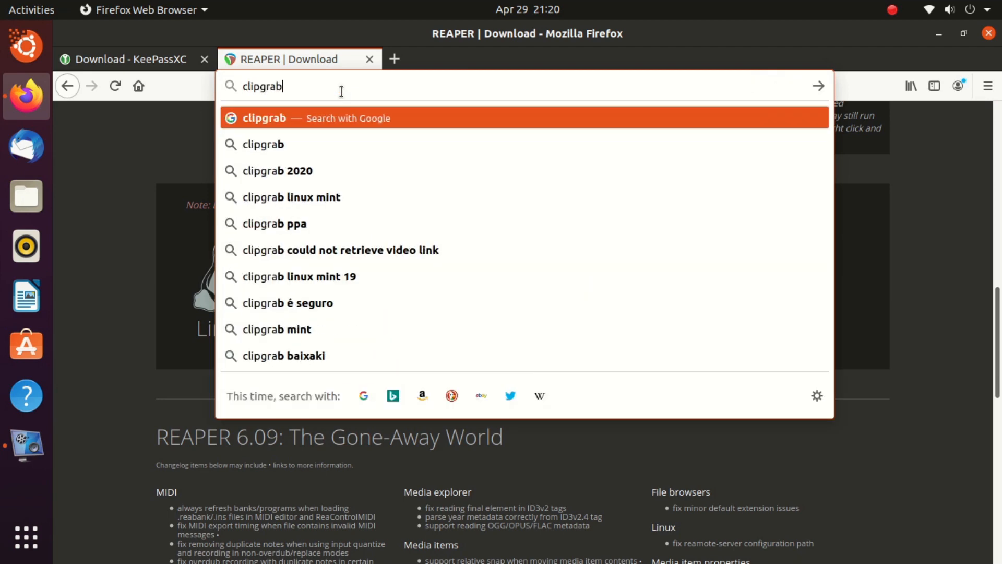
{"action": "key", "text": "Return"}
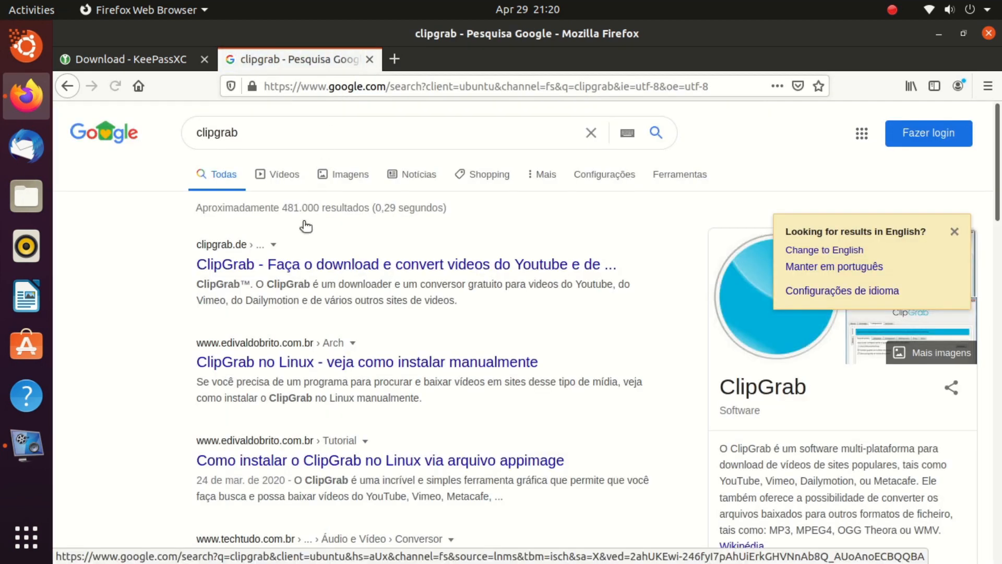
{"action": "left_click", "coordinate": [246, 266]}
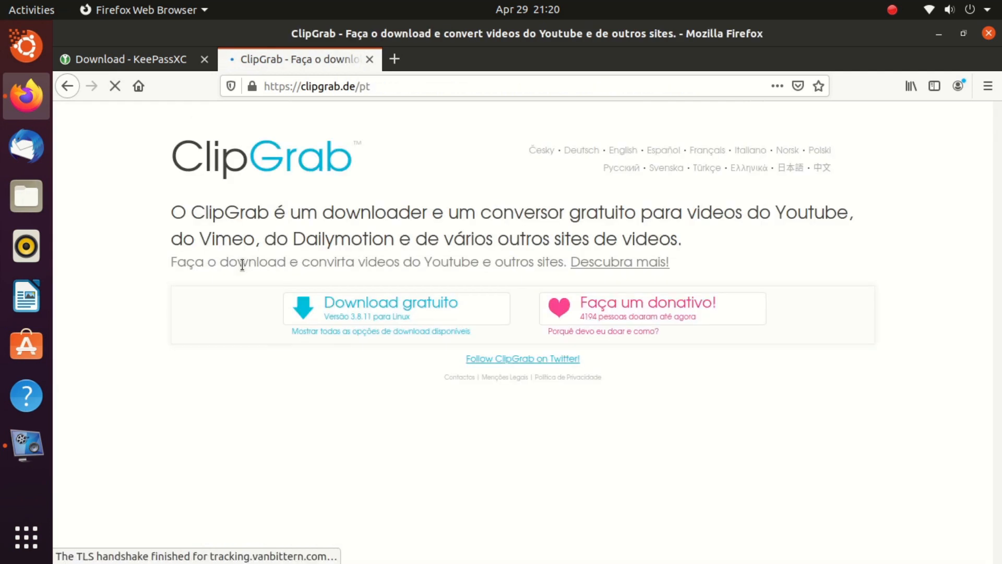
{"action": "left_click", "coordinate": [332, 311]}
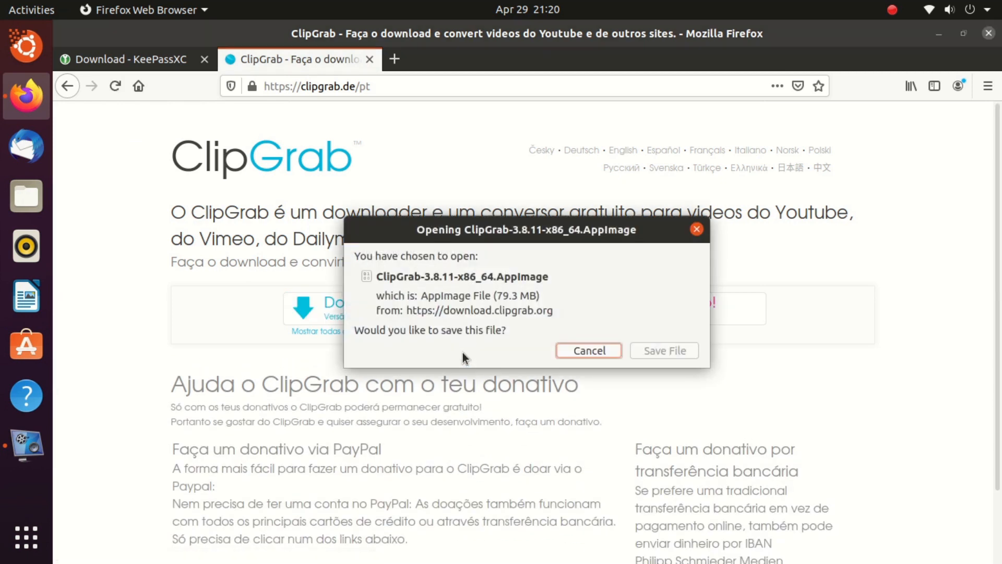
{"action": "left_click", "coordinate": [603, 348]}
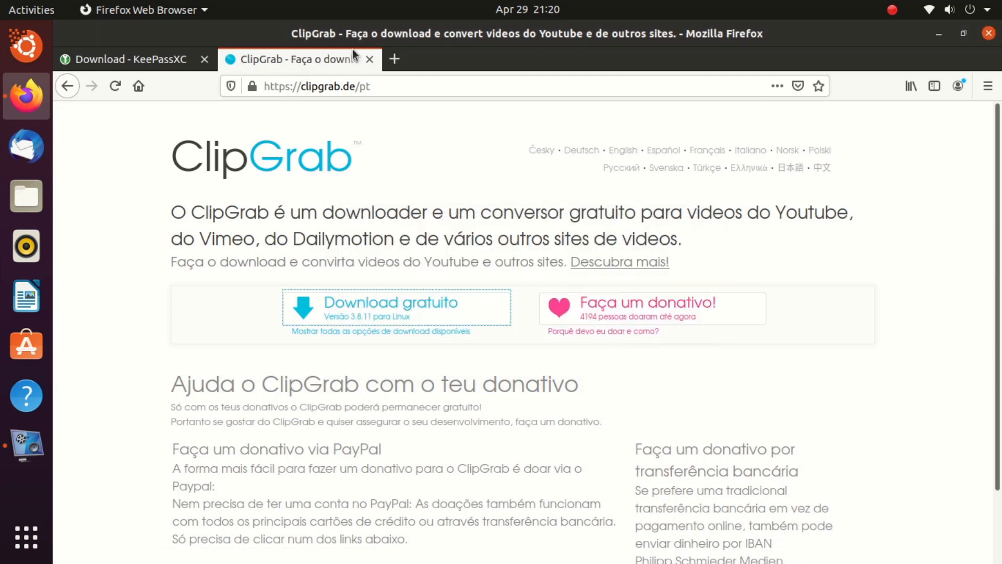
- Close the ClipGrab tab and the Firefox window
{"action": "left_click", "coordinate": [369, 59]}
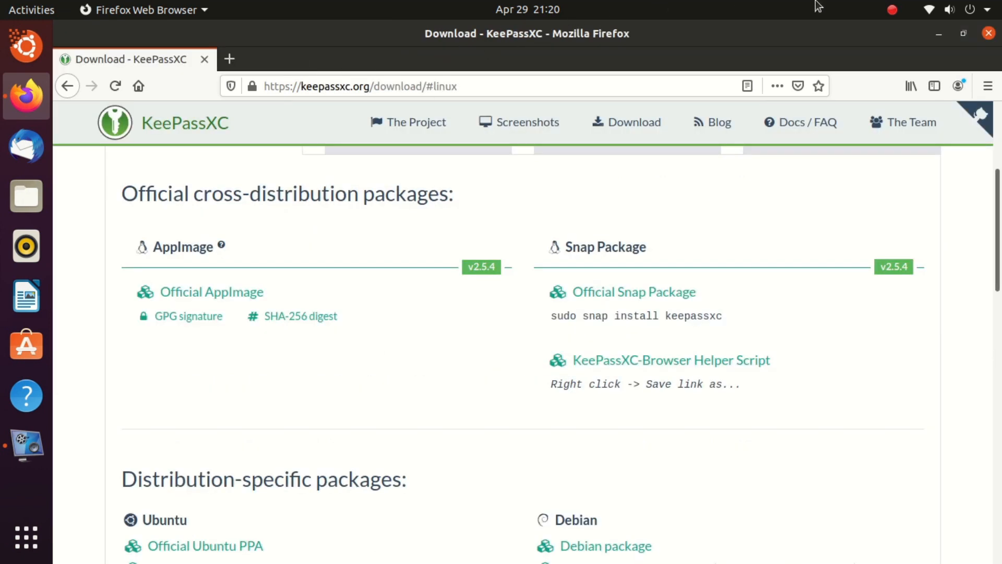
{"action": "left_click", "coordinate": [988, 33]}
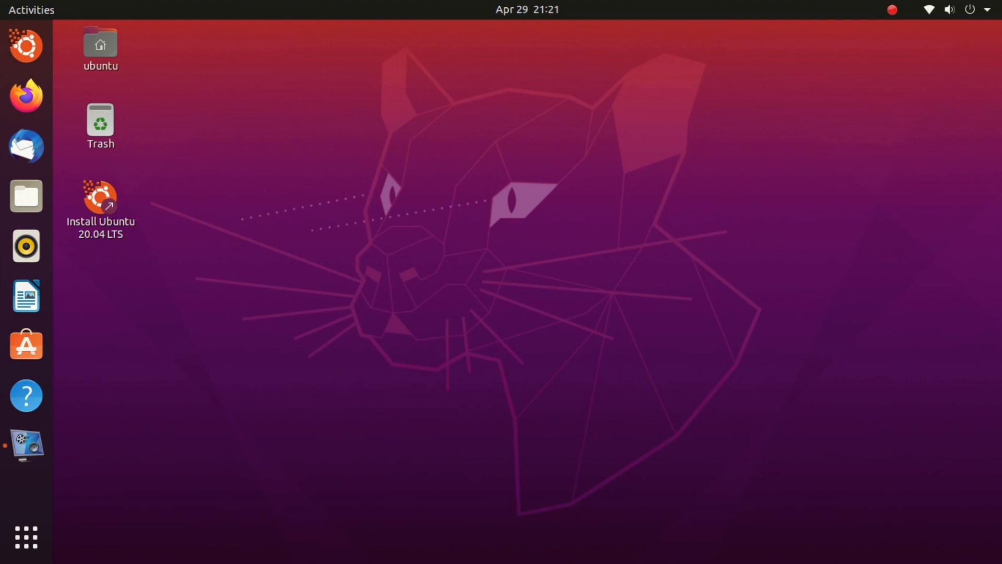
- Group the LibreOffice Impress, Writer, Calc and Draw launchers into one folder in the full application grid
{"action": "left_click", "coordinate": [51, 539]}
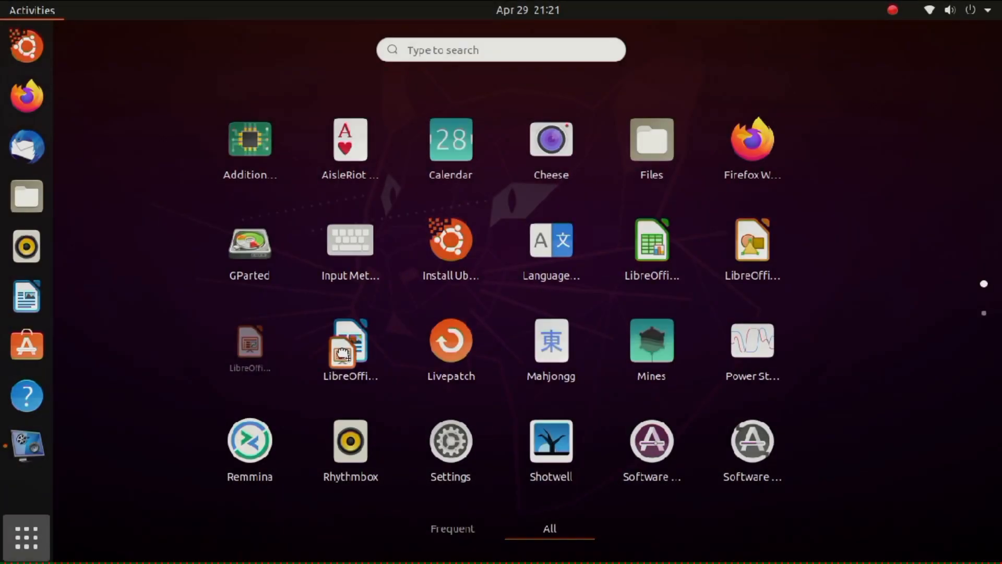
{"action": "left_click_drag", "start_coordinate": [253, 339], "coordinate": [343, 354]}
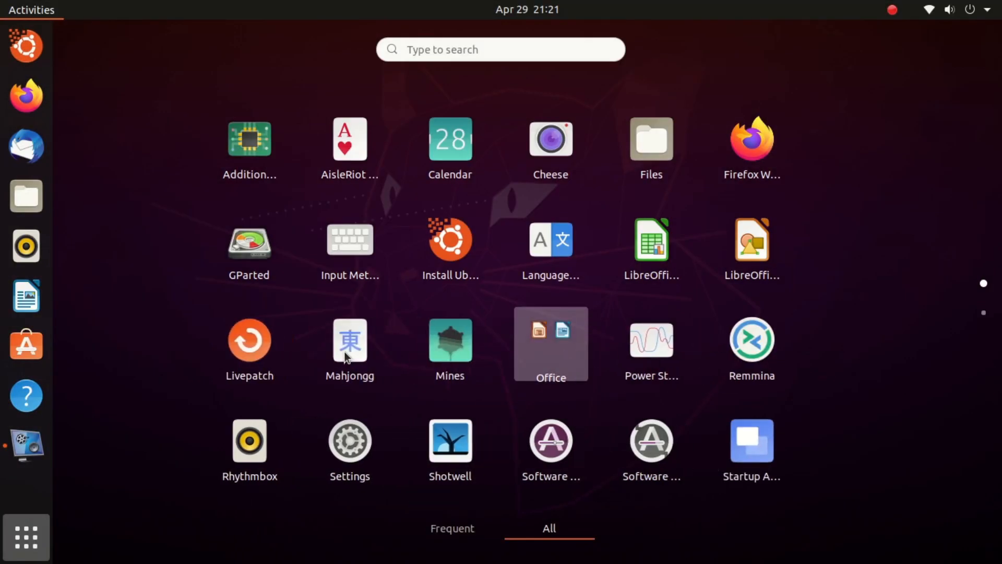
{"action": "left_click_drag", "start_coordinate": [651, 243], "coordinate": [454, 329]}
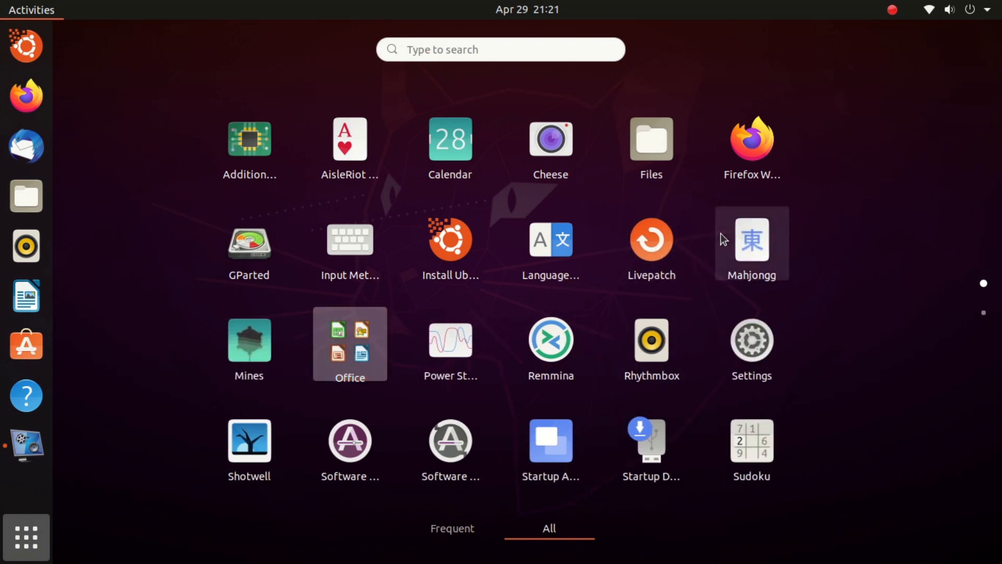
- Combine Mahjongg with AisleRiot Solitaire into a folder, and open the folder's name for editing without changing it
{"action": "left_click_drag", "start_coordinate": [741, 230], "coordinate": [336, 151]}
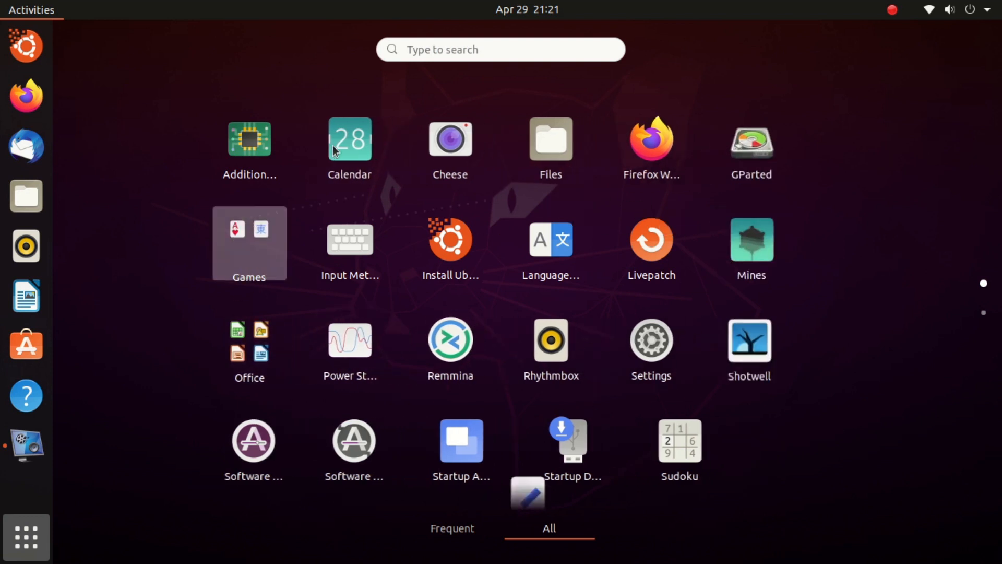
{"action": "left_click", "coordinate": [269, 248]}
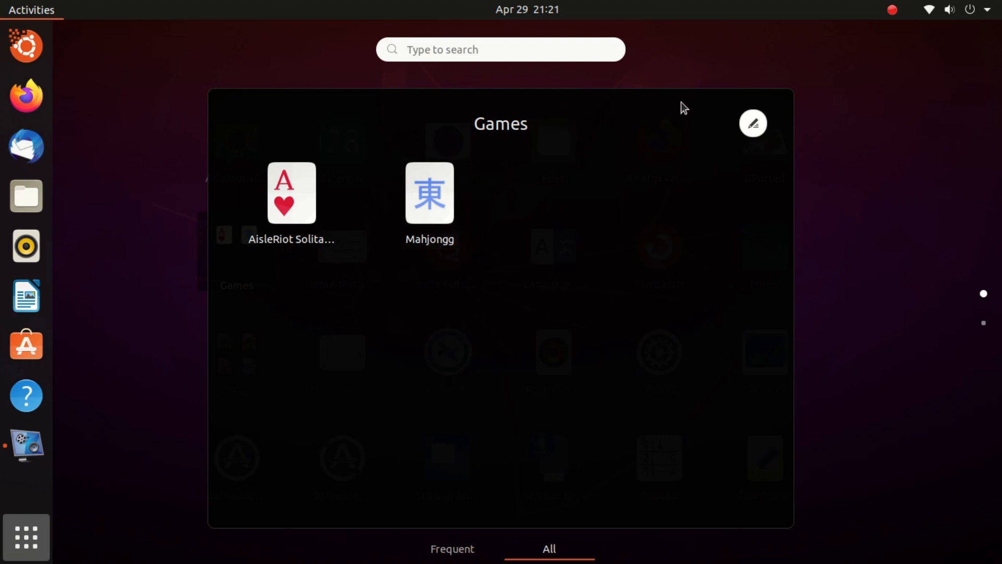
{"action": "left_click", "coordinate": [755, 129]}
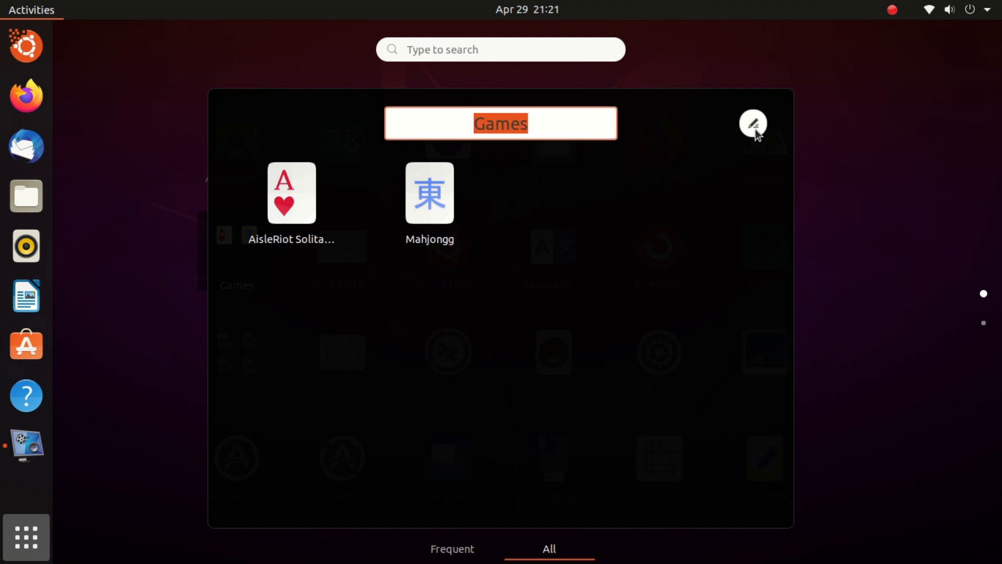
{"action": "key", "text": "Escape"}
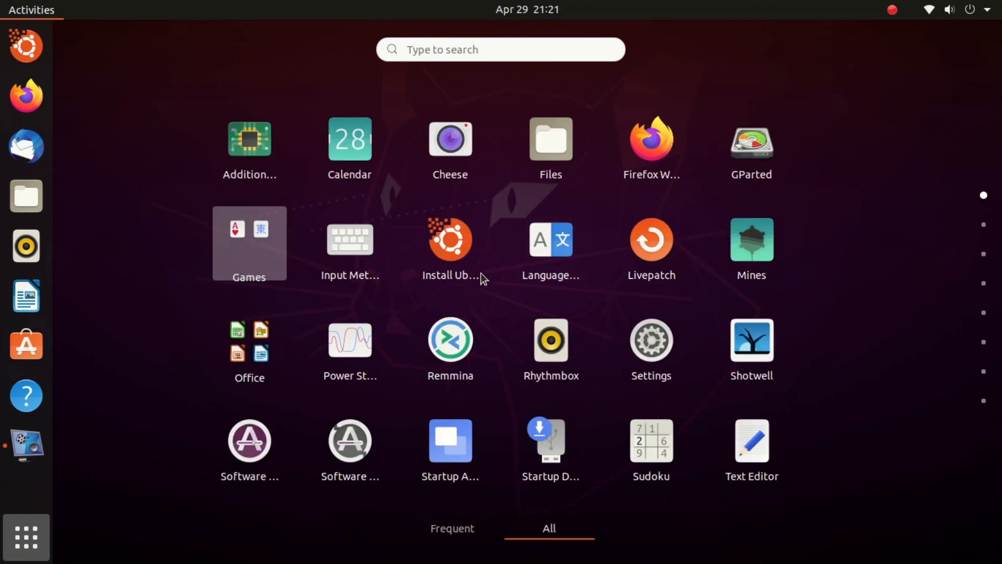
- Look through both pages of the application grid and inside the Office and Games folders
{"action": "left_click", "coordinate": [249, 368]}
{"action": "left_click", "coordinate": [147, 380]}
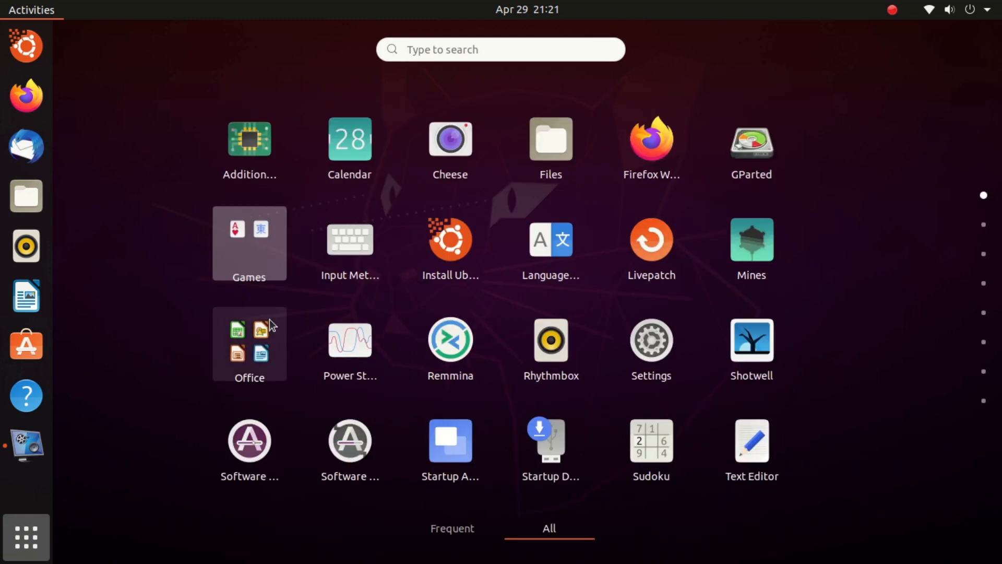
{"action": "scroll", "coordinate": [269, 318], "scroll_direction": "down", "scroll_amount": 2}
{"action": "scroll", "coordinate": [269, 320], "scroll_direction": "down", "scroll_amount": 1}
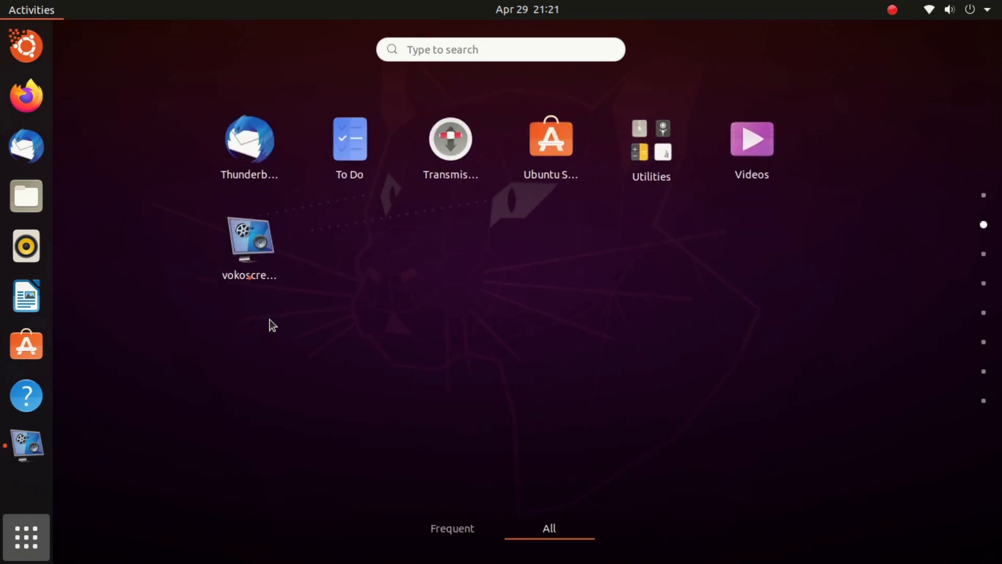
{"action": "scroll", "coordinate": [269, 319], "scroll_direction": "up", "scroll_amount": 1}
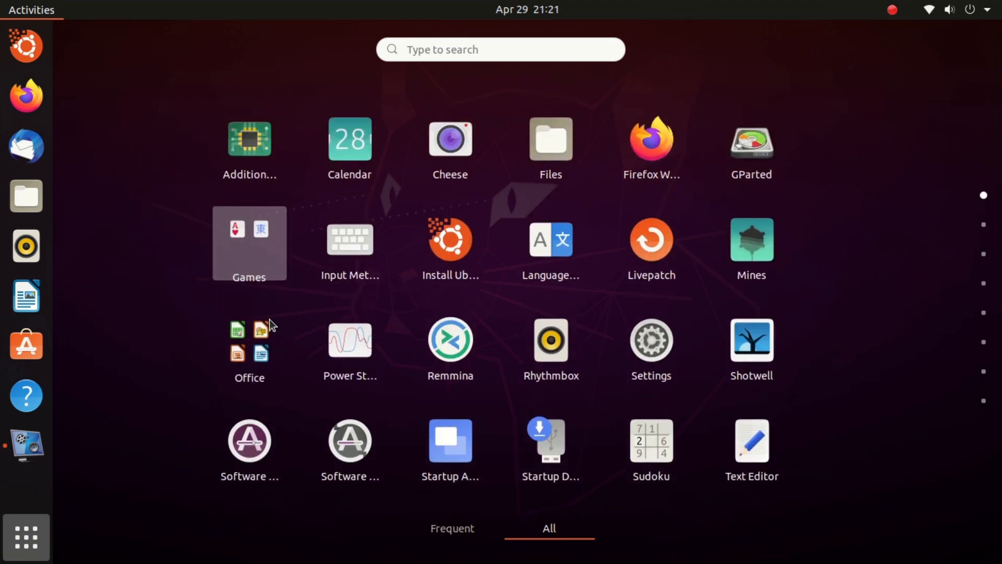
{"action": "scroll", "coordinate": [269, 318], "scroll_direction": "down", "scroll_amount": 1}
{"action": "scroll", "coordinate": [270, 319], "scroll_direction": "up", "scroll_amount": 1}
{"action": "left_click", "coordinate": [249, 227]}
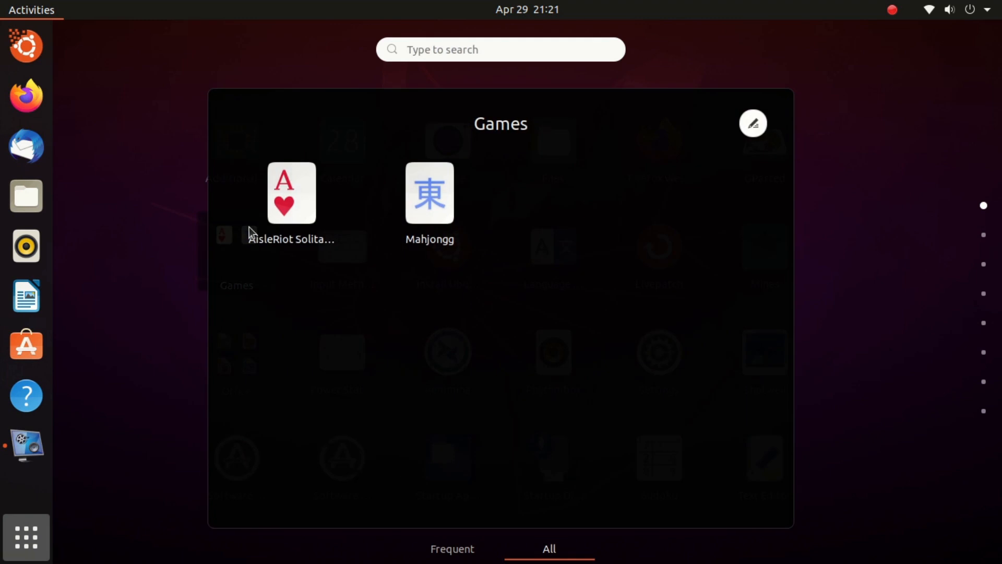
{"action": "left_click", "coordinate": [152, 237]}
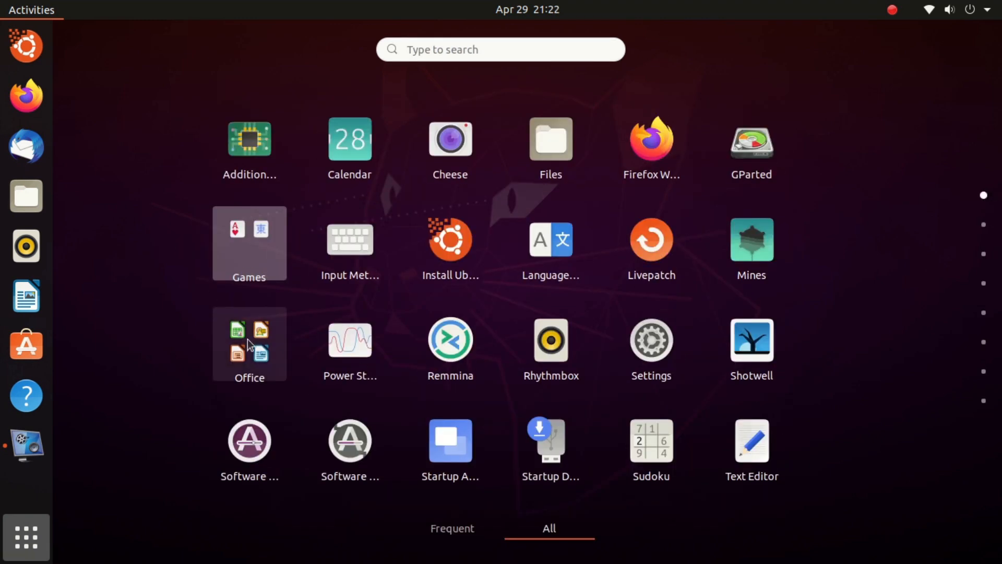
- Try to open the Office folder in the application grid
{"action": "left_click", "coordinate": [247, 339]}
{"action": "left_click", "coordinate": [150, 312]}
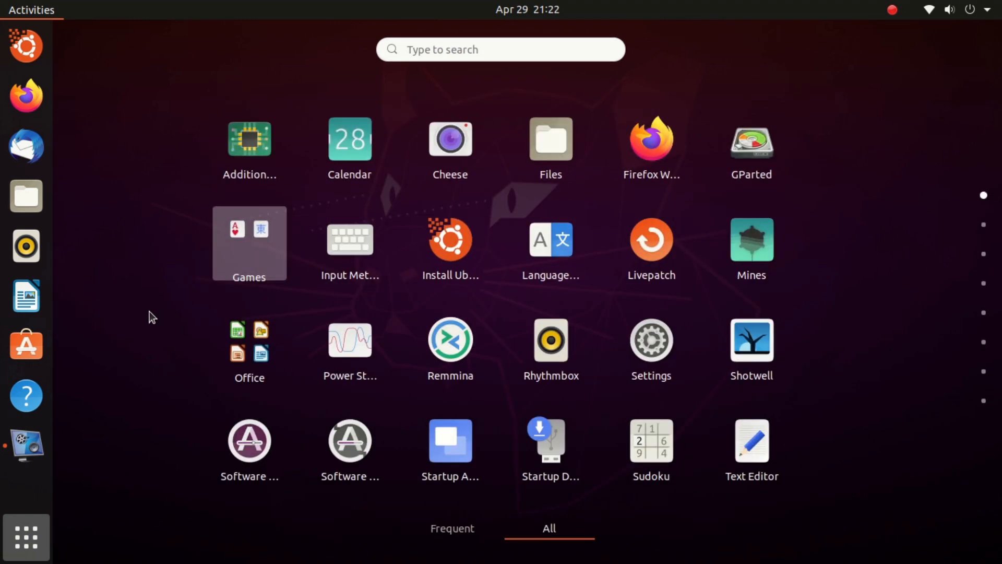
- Enter BUG!!!!!! in the application search, and dismiss the search and the application grid
{"action": "left_click", "coordinate": [437, 52]}
{"action": "type", "text": "UG!!!!!"}
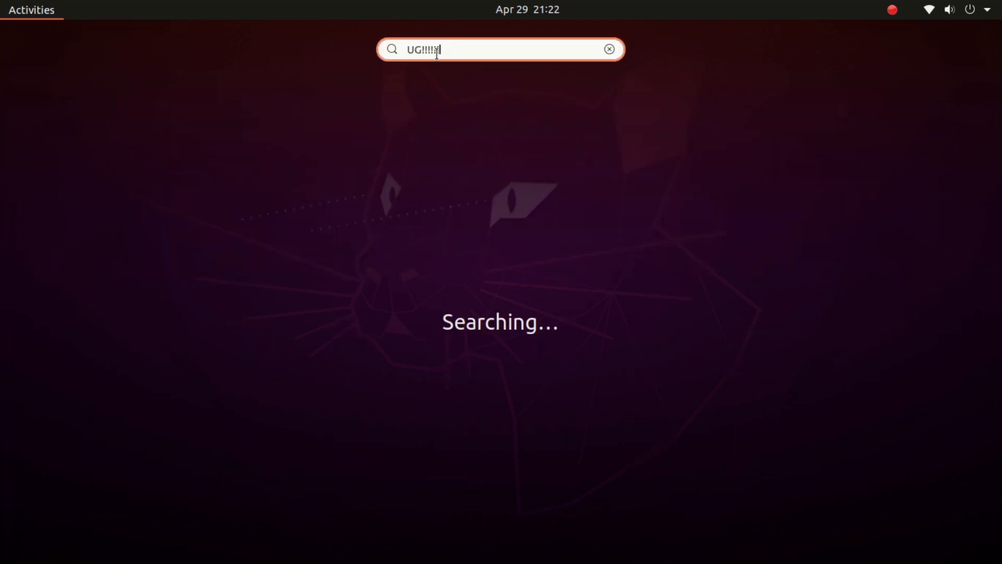
{"action": "key", "text": "BackSpace"}
{"action": "key", "text": "BackSpace"}
{"action": "type", "text": "B"}
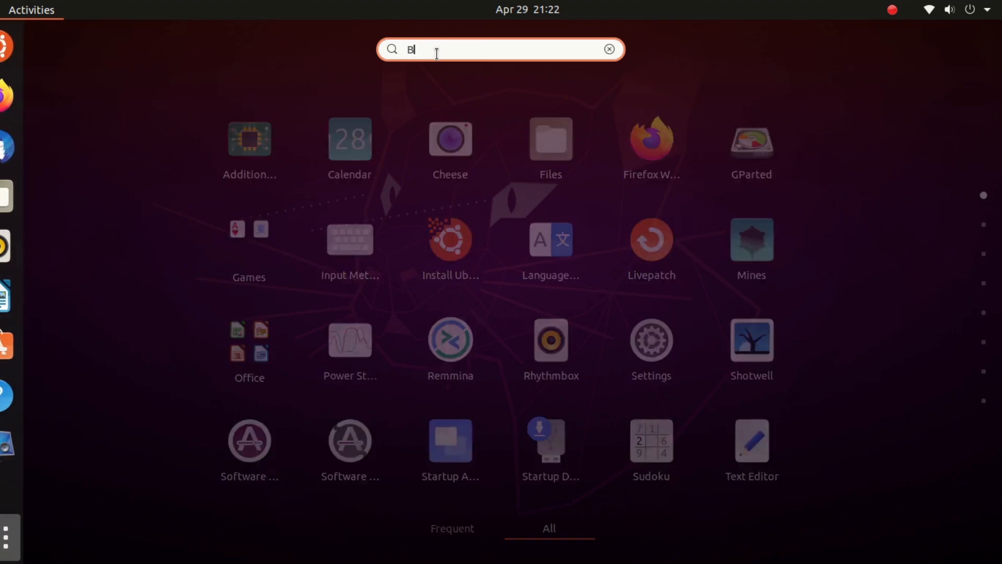
{"action": "type", "text": "UG]1111"}
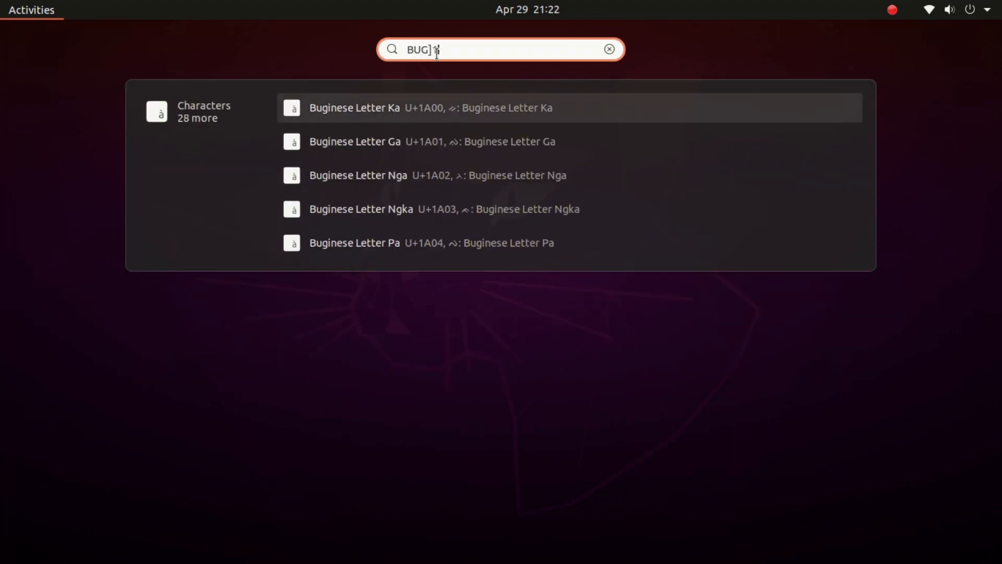
{"action": "key", "text": "BackSpace"}
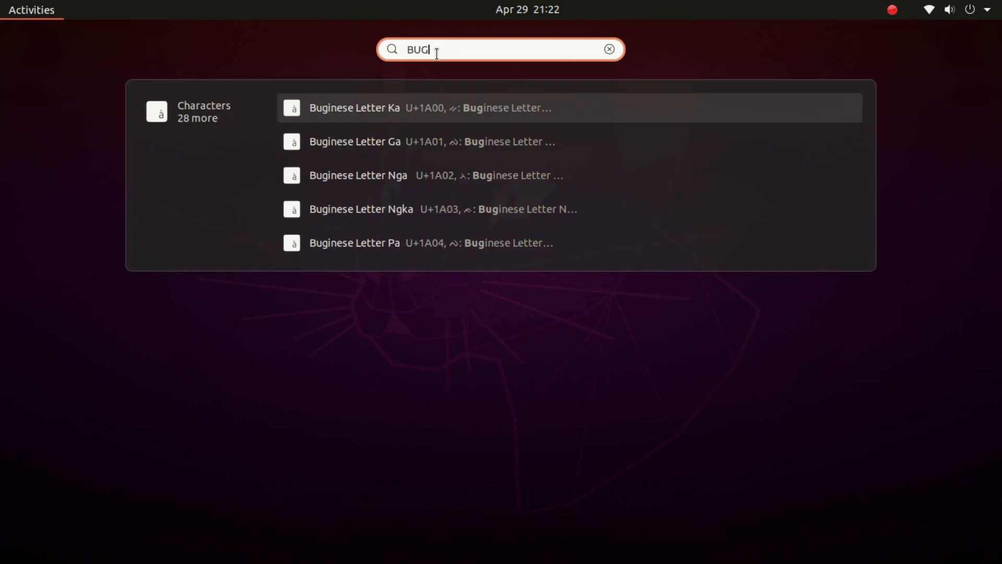
{"action": "type", "text": "!!!!!!"}
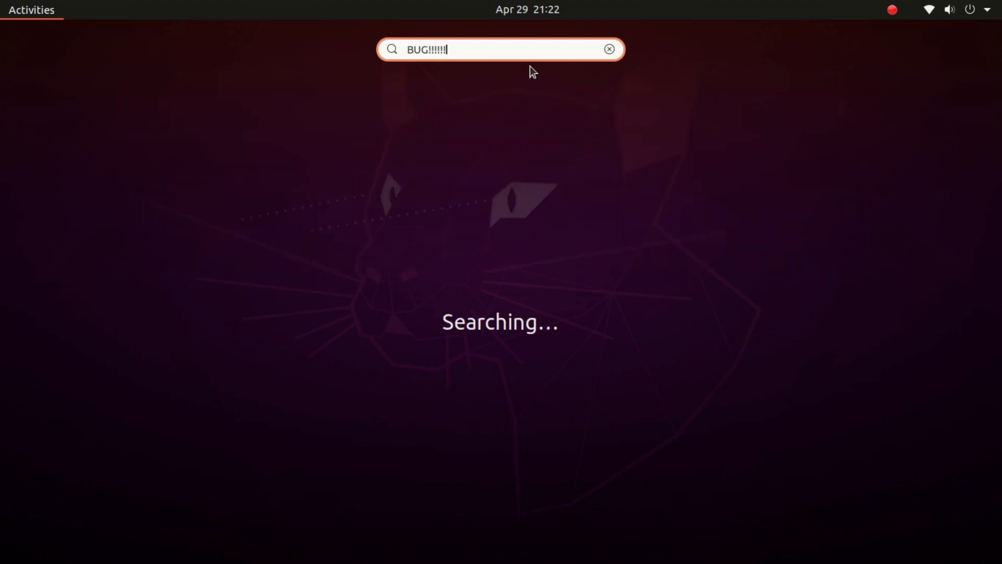
{"action": "key", "text": "Escape"}
{"action": "key", "text": "Escape"}
- Reopen the full application grid to look inside the Office folder, and return to the desktop
{"action": "key", "text": "super"}
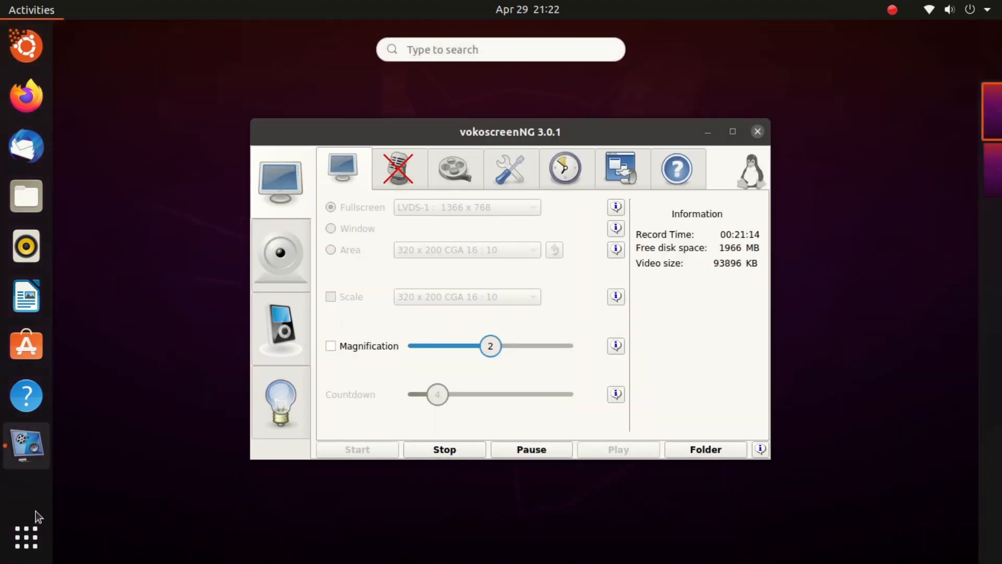
{"action": "left_click", "coordinate": [26, 537]}
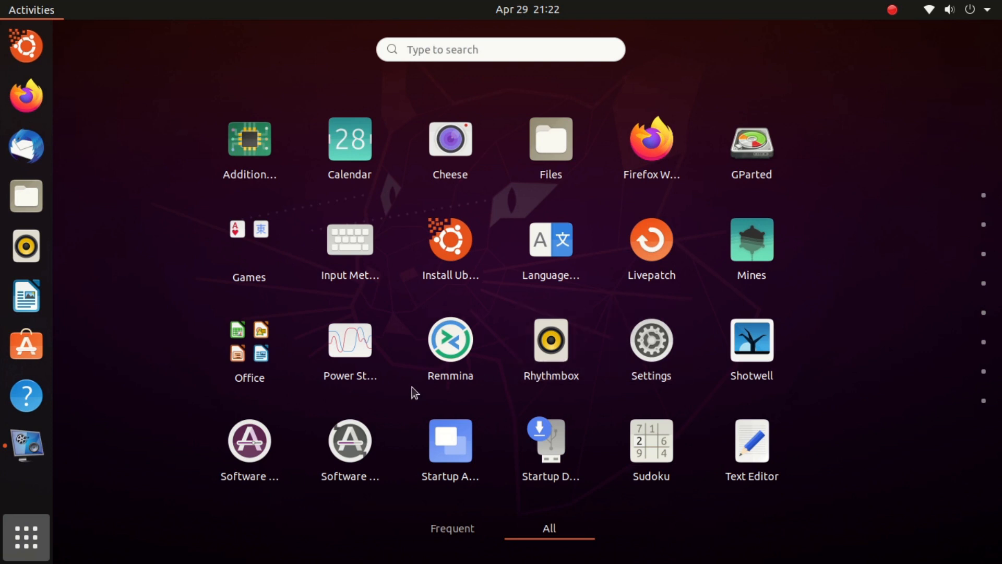
{"action": "left_click", "coordinate": [249, 360]}
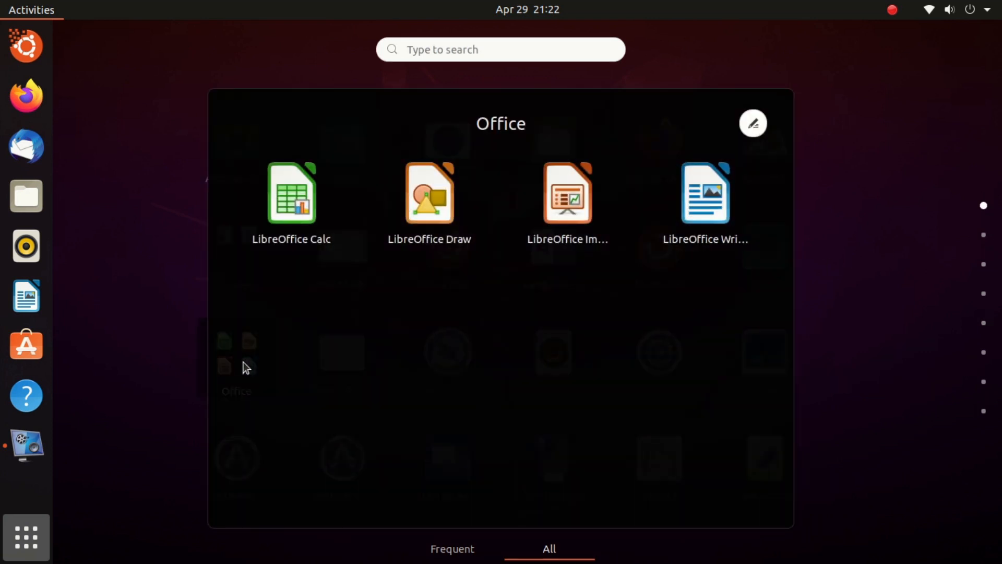
{"action": "left_click", "coordinate": [189, 387]}
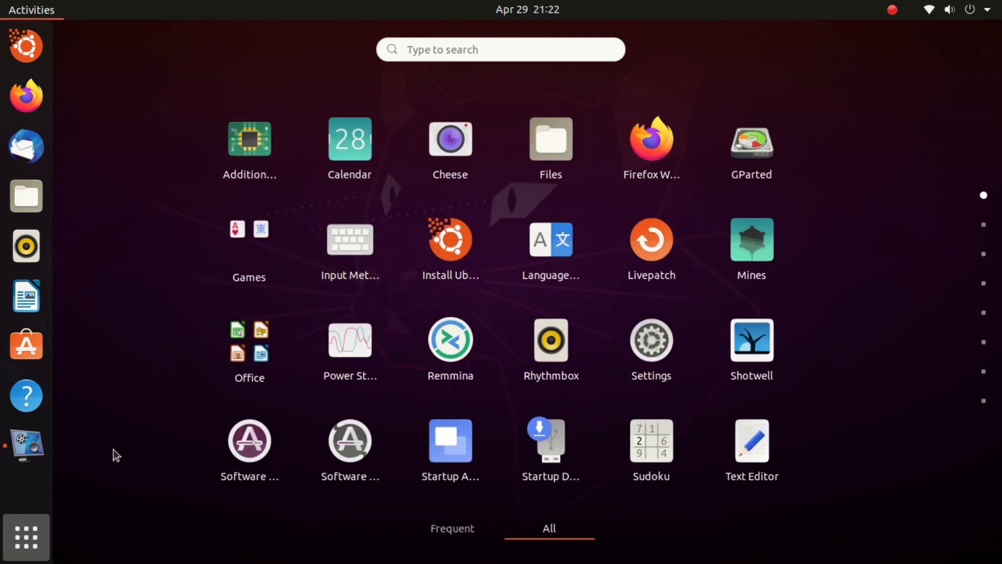
{"action": "left_click", "coordinate": [46, 553]}
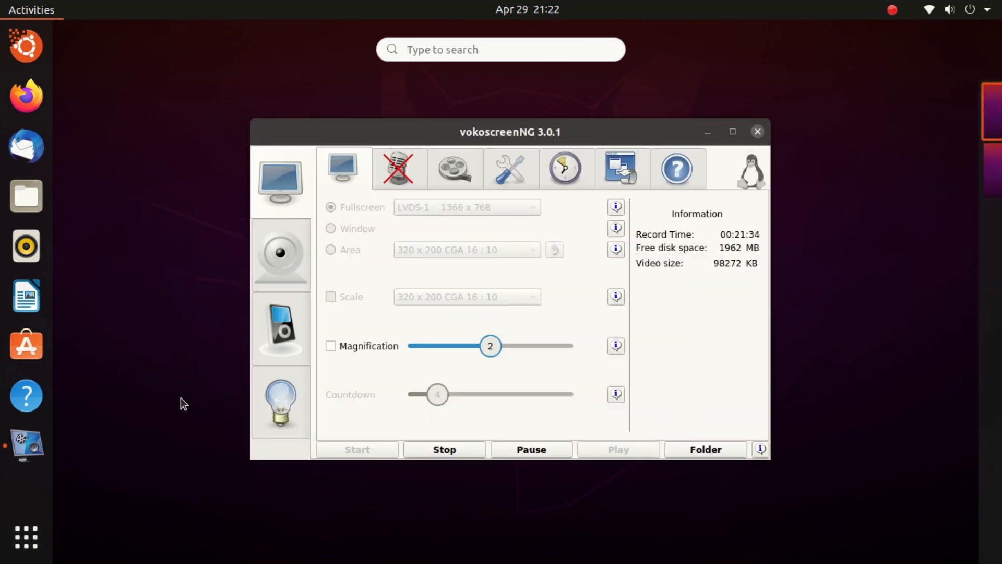
{"action": "left_click", "coordinate": [147, 306]}
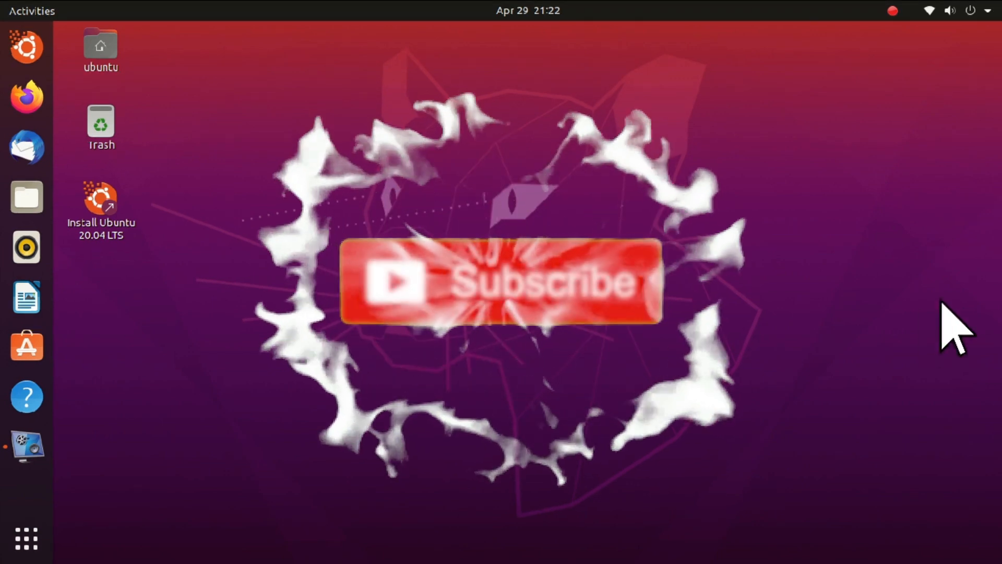
- Open the website MUSIC.VARTROY.COM in a new Firefox window
{"action": "left_click", "coordinate": [101, 214]}
{"action": "left_click", "coordinate": [27, 97]}
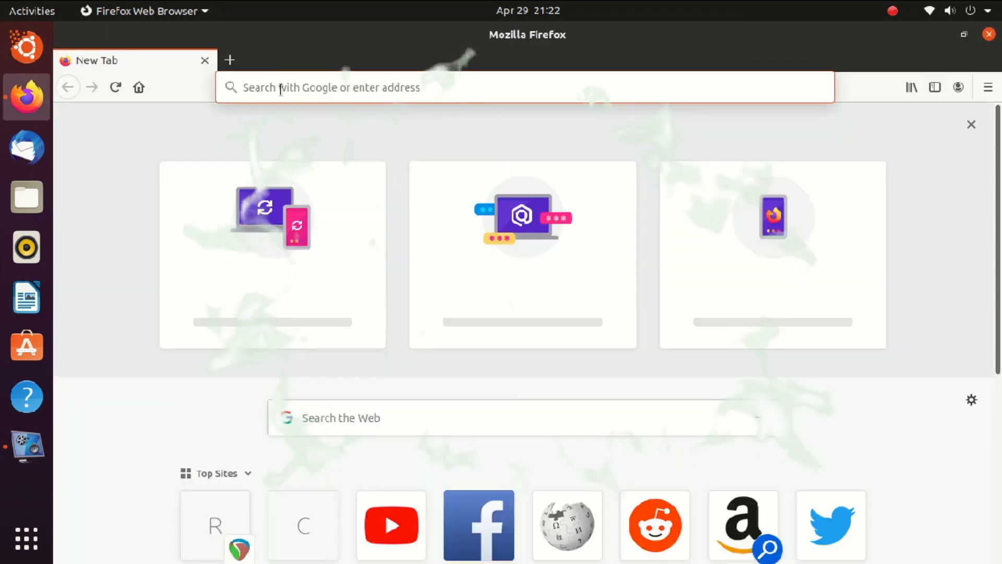
{"action": "left_click", "coordinate": [282, 89]}
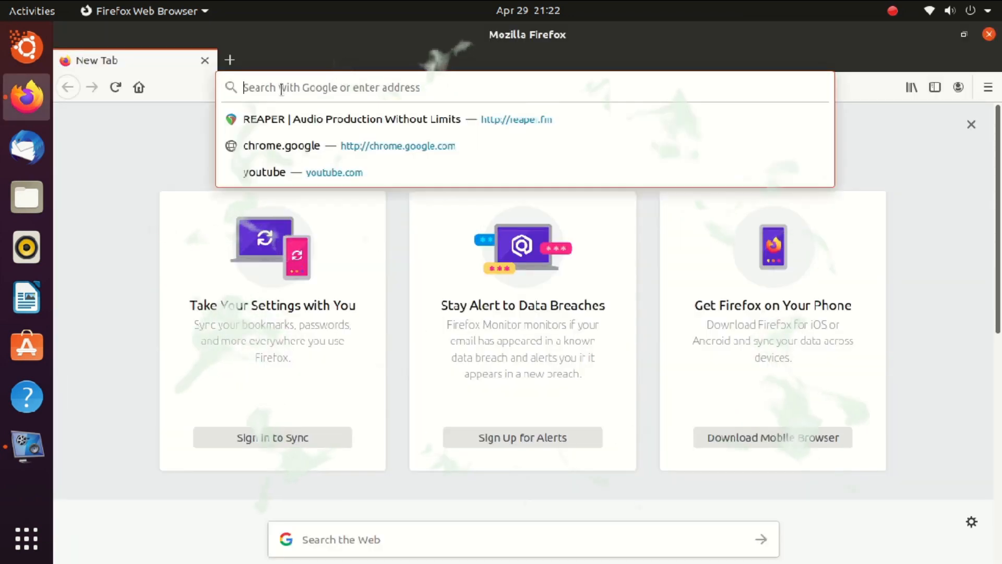
{"action": "type", "text": "MUSIC.VAR"}
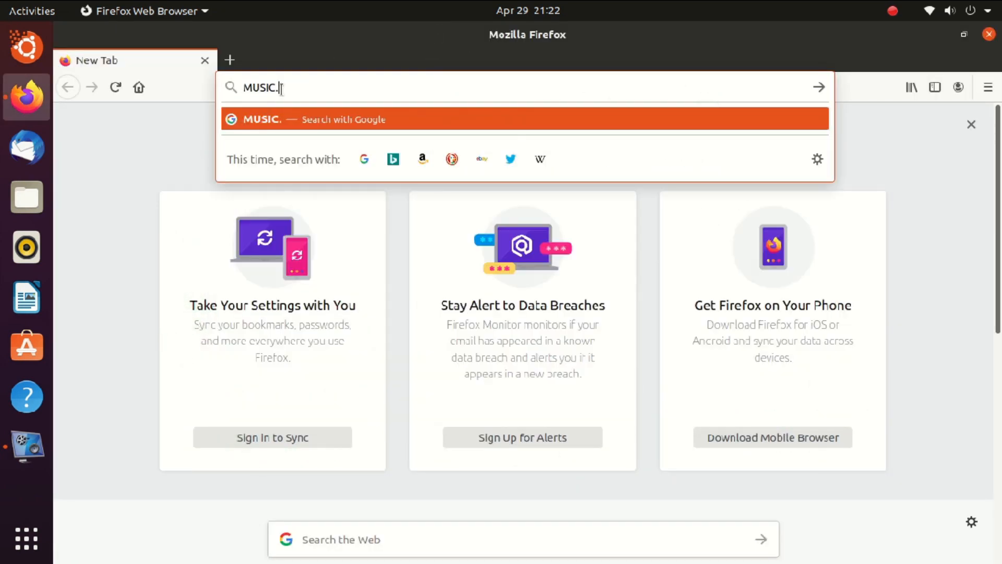
{"action": "type", "text": "TROY.COM"}
{"action": "key", "text": "Return"}
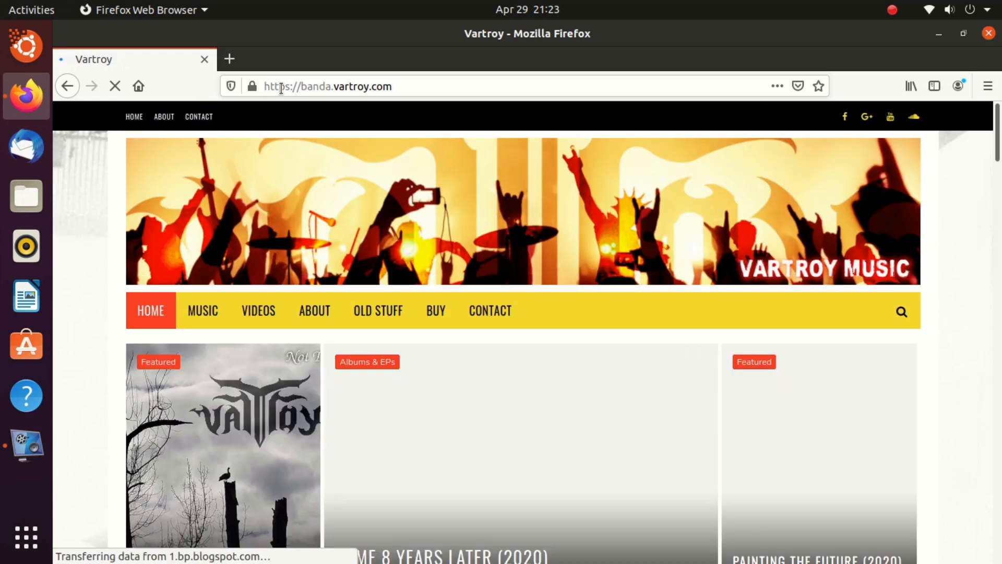
- Open the YouTube channel linked from the Vartroy site and browse the videos on its home page
{"action": "left_click", "coordinate": [892, 119]}
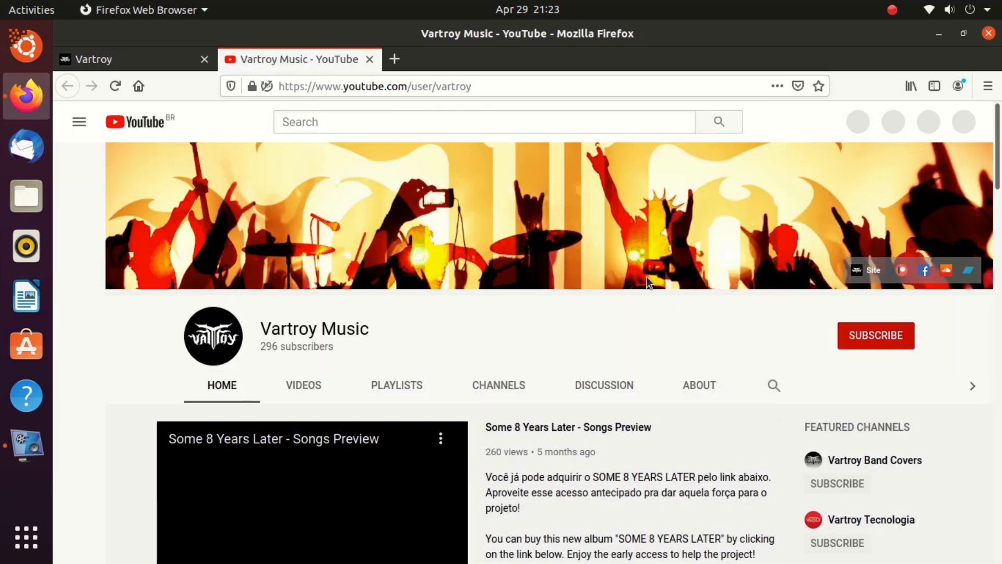
{"action": "scroll", "coordinate": [647, 282], "scroll_direction": "down", "scroll_amount": 5}
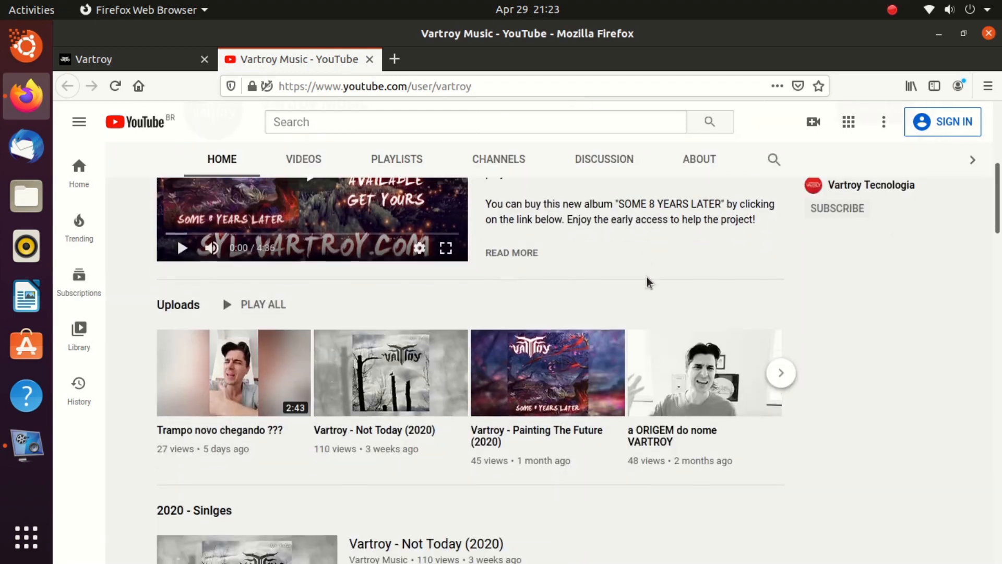
{"action": "scroll", "coordinate": [649, 282], "scroll_direction": "down", "scroll_amount": 5}
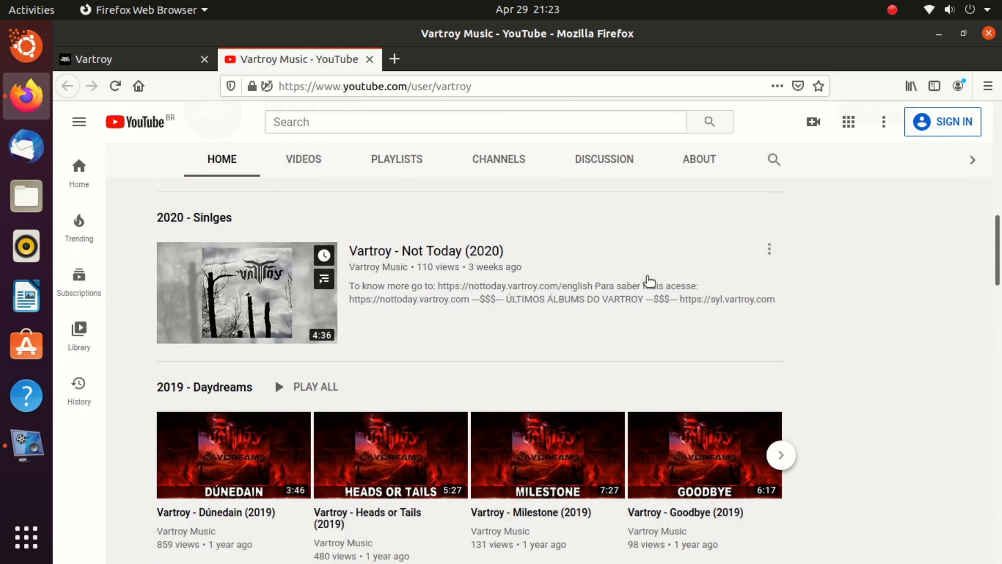